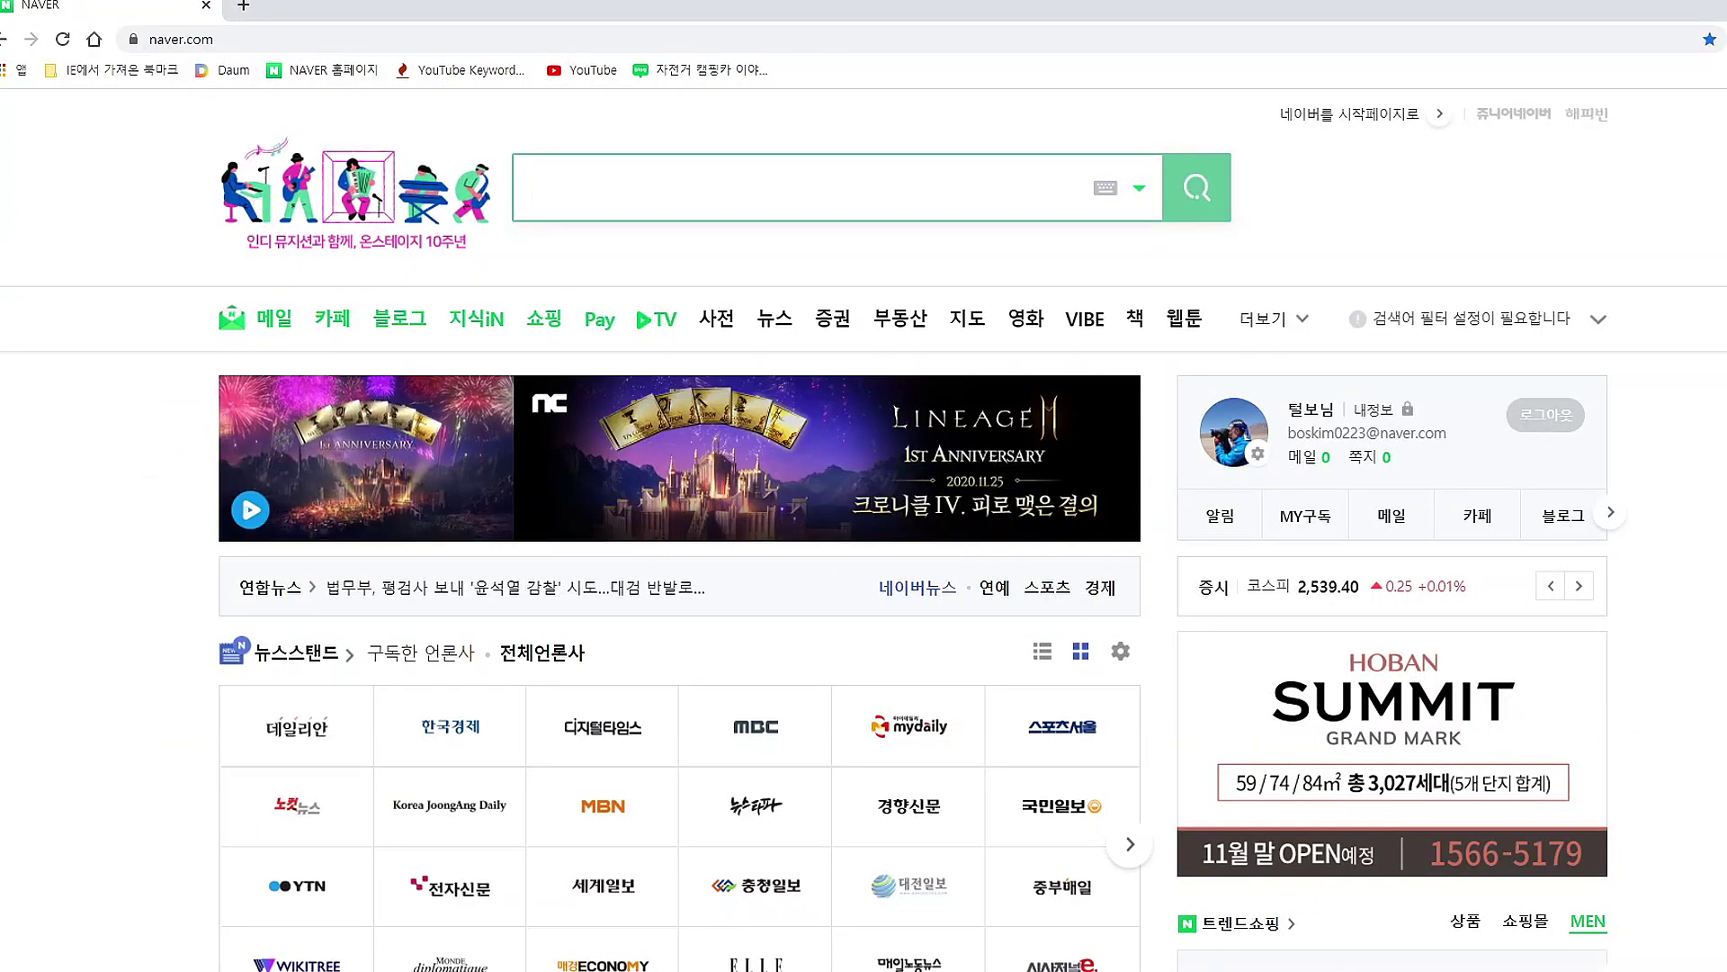
Search Naver for jatoo and open the JATOO home page from the results.
left_click(538, 192)
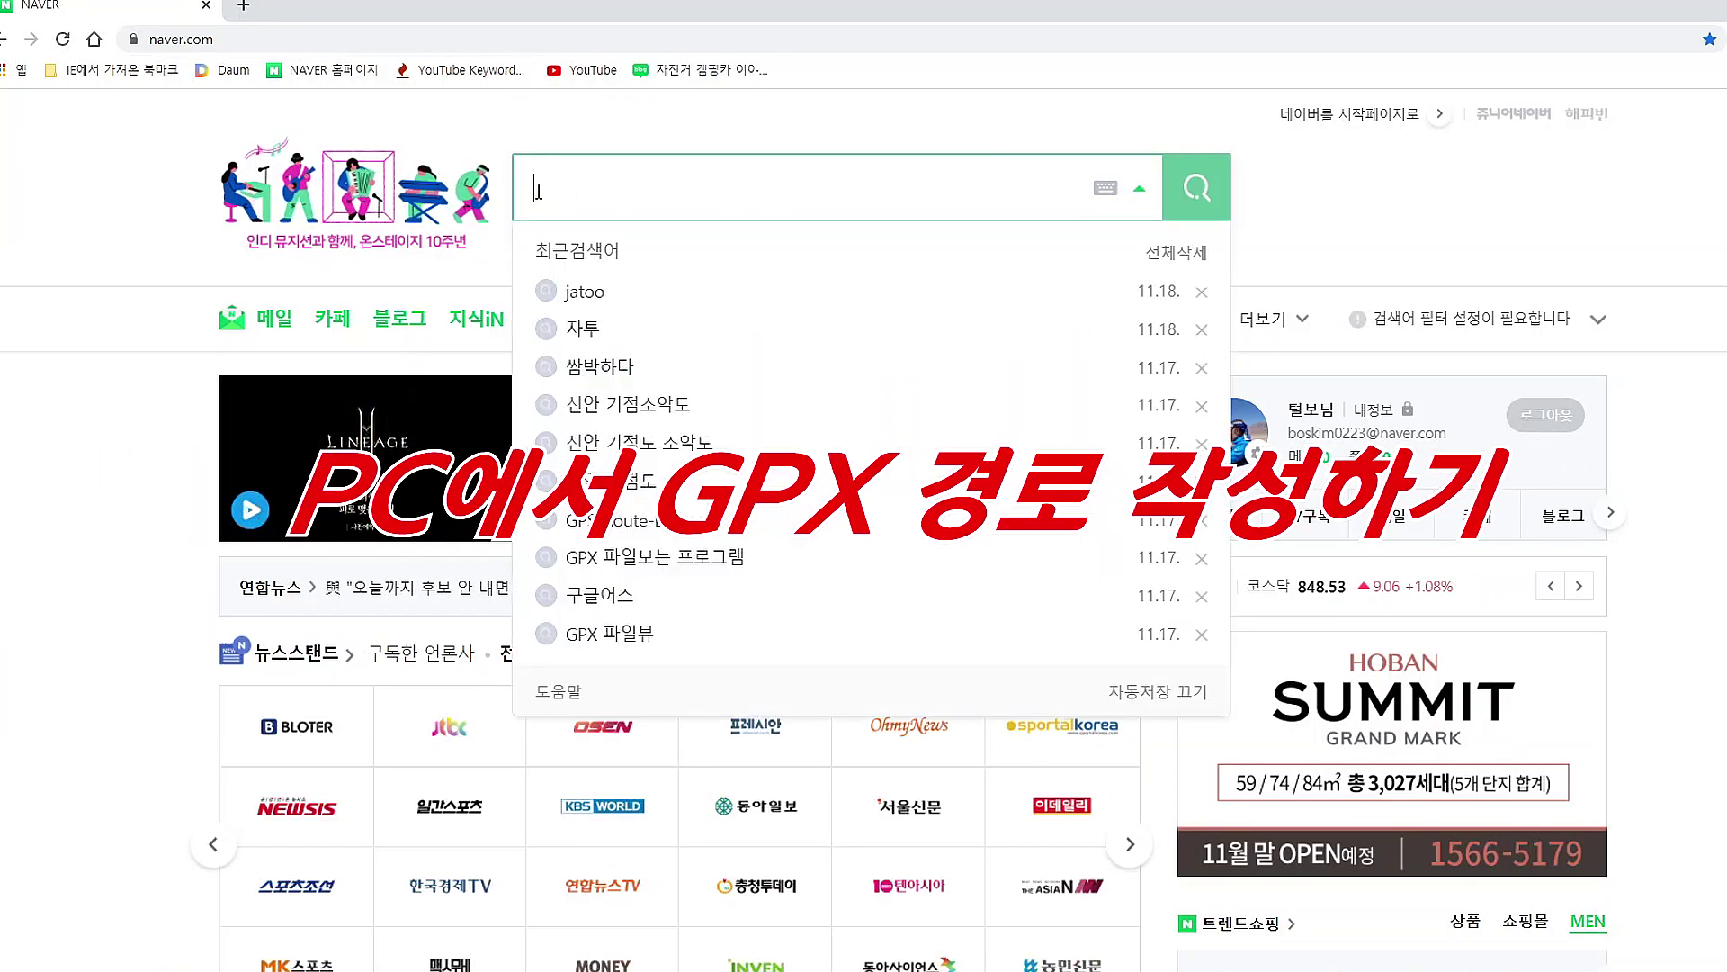
left_click(580, 293)
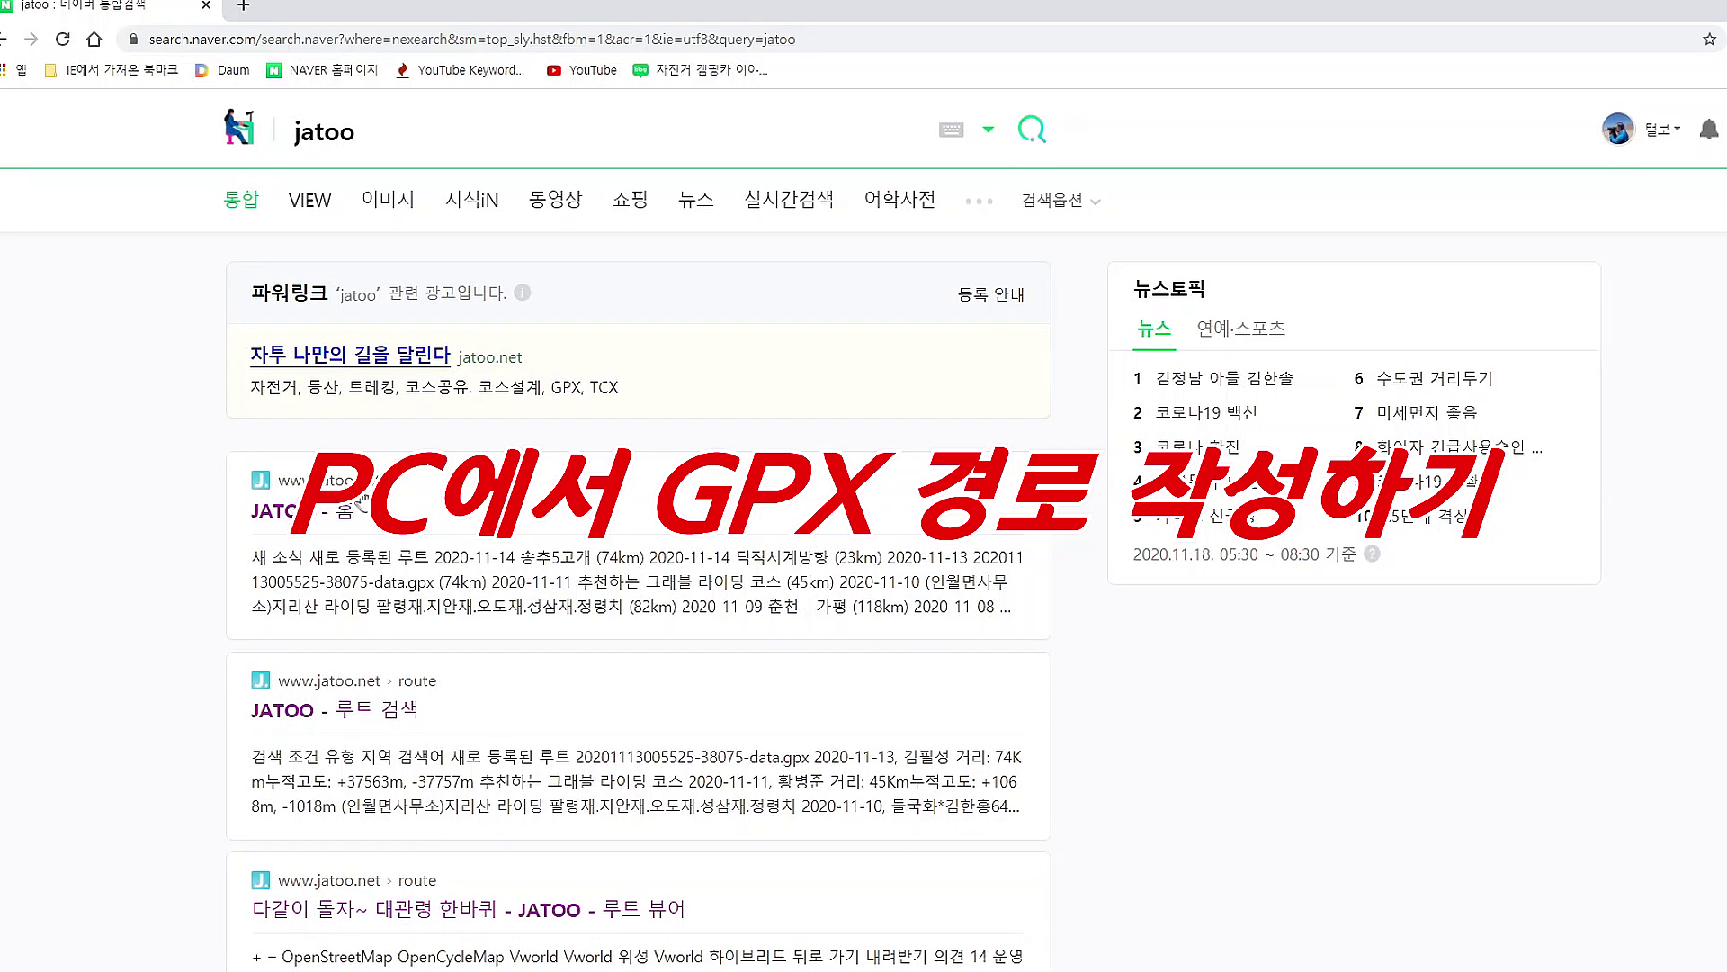
left_click(320, 517)
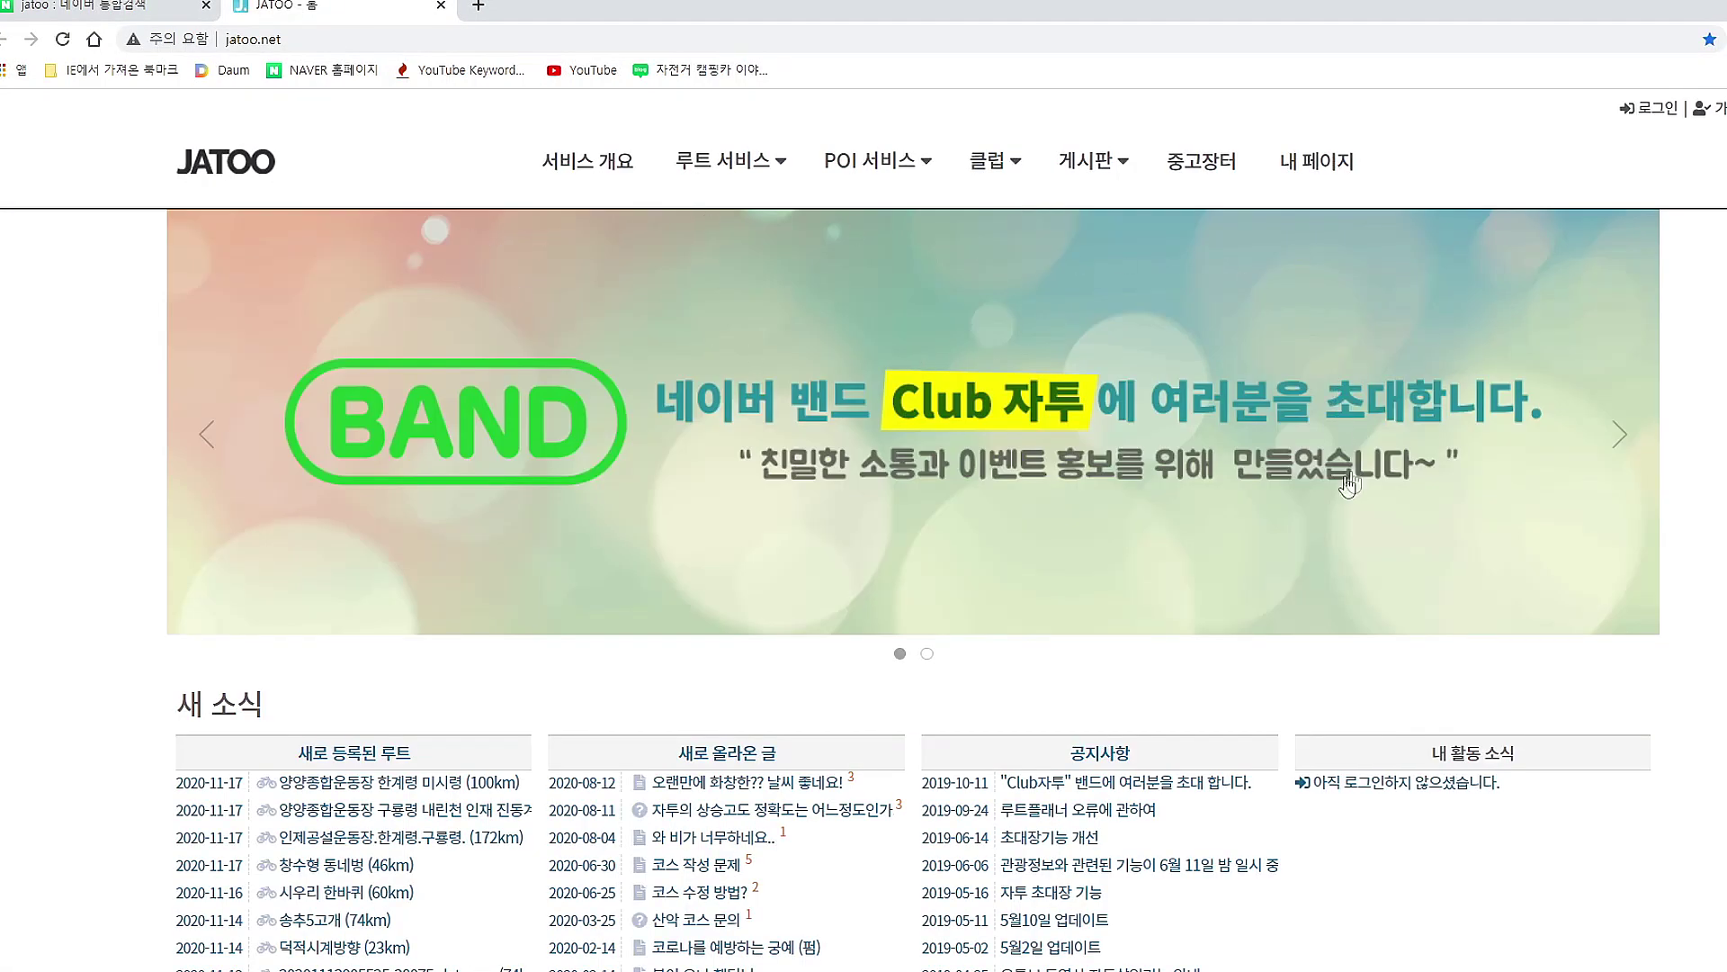
Log in to JATOO with the saved account e-mail and password.
left_click(1652, 118)
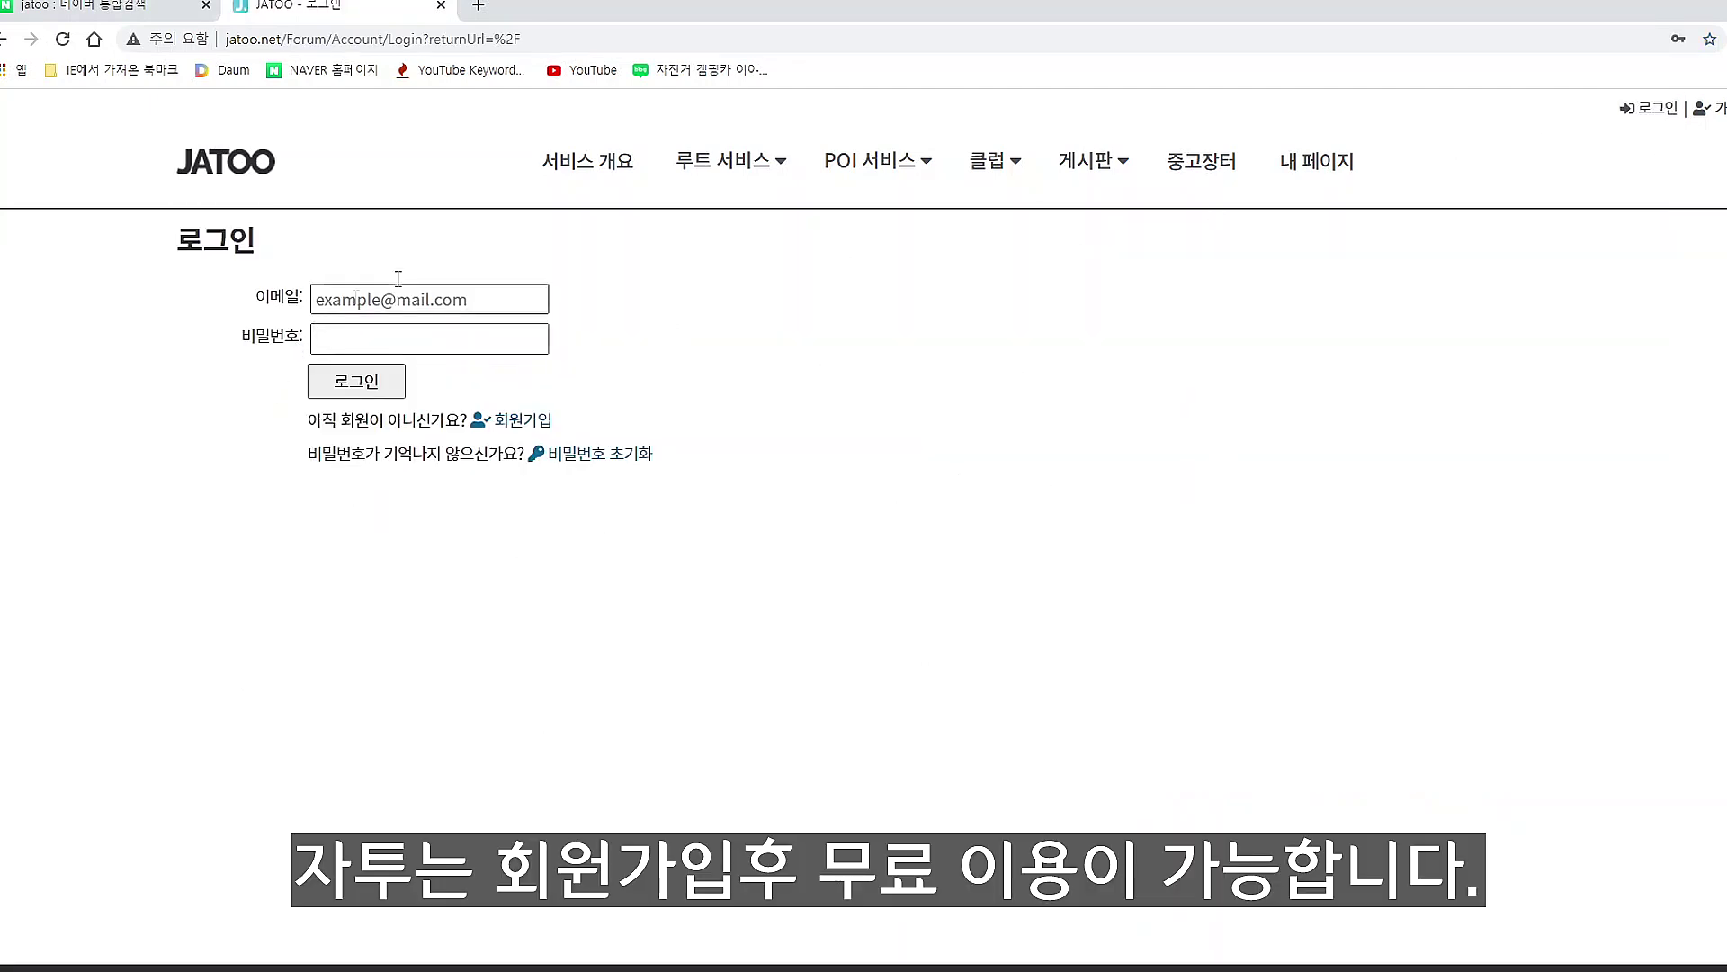
left_click(346, 300)
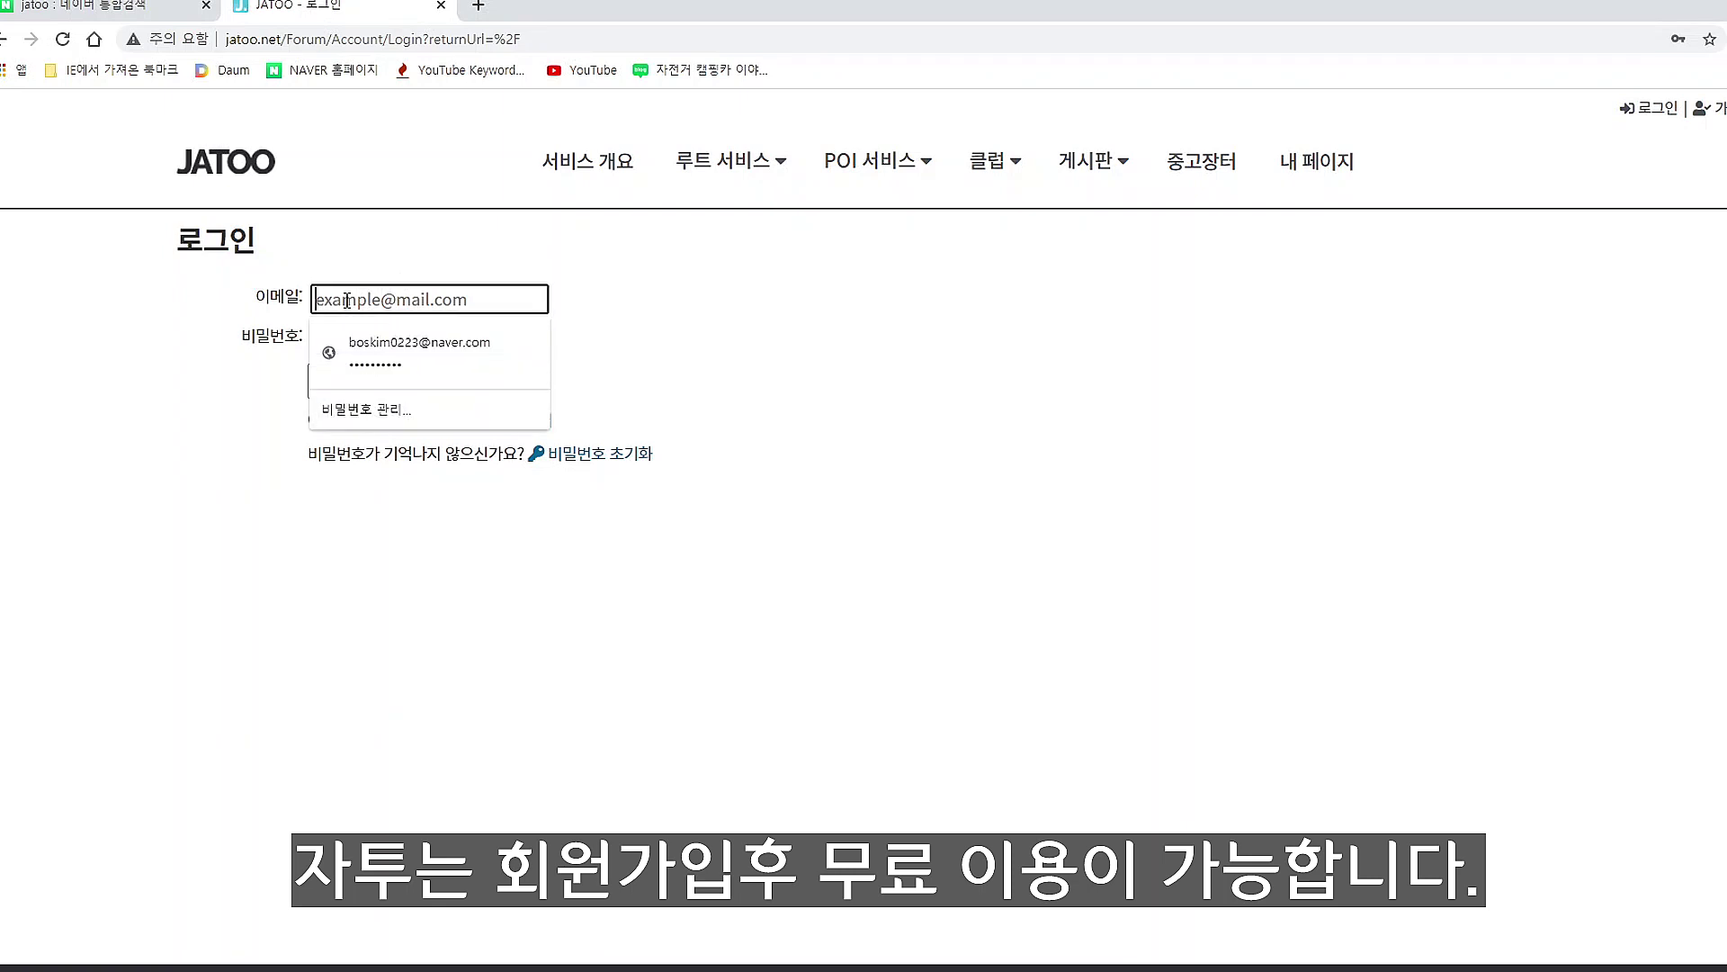
left_click(426, 347)
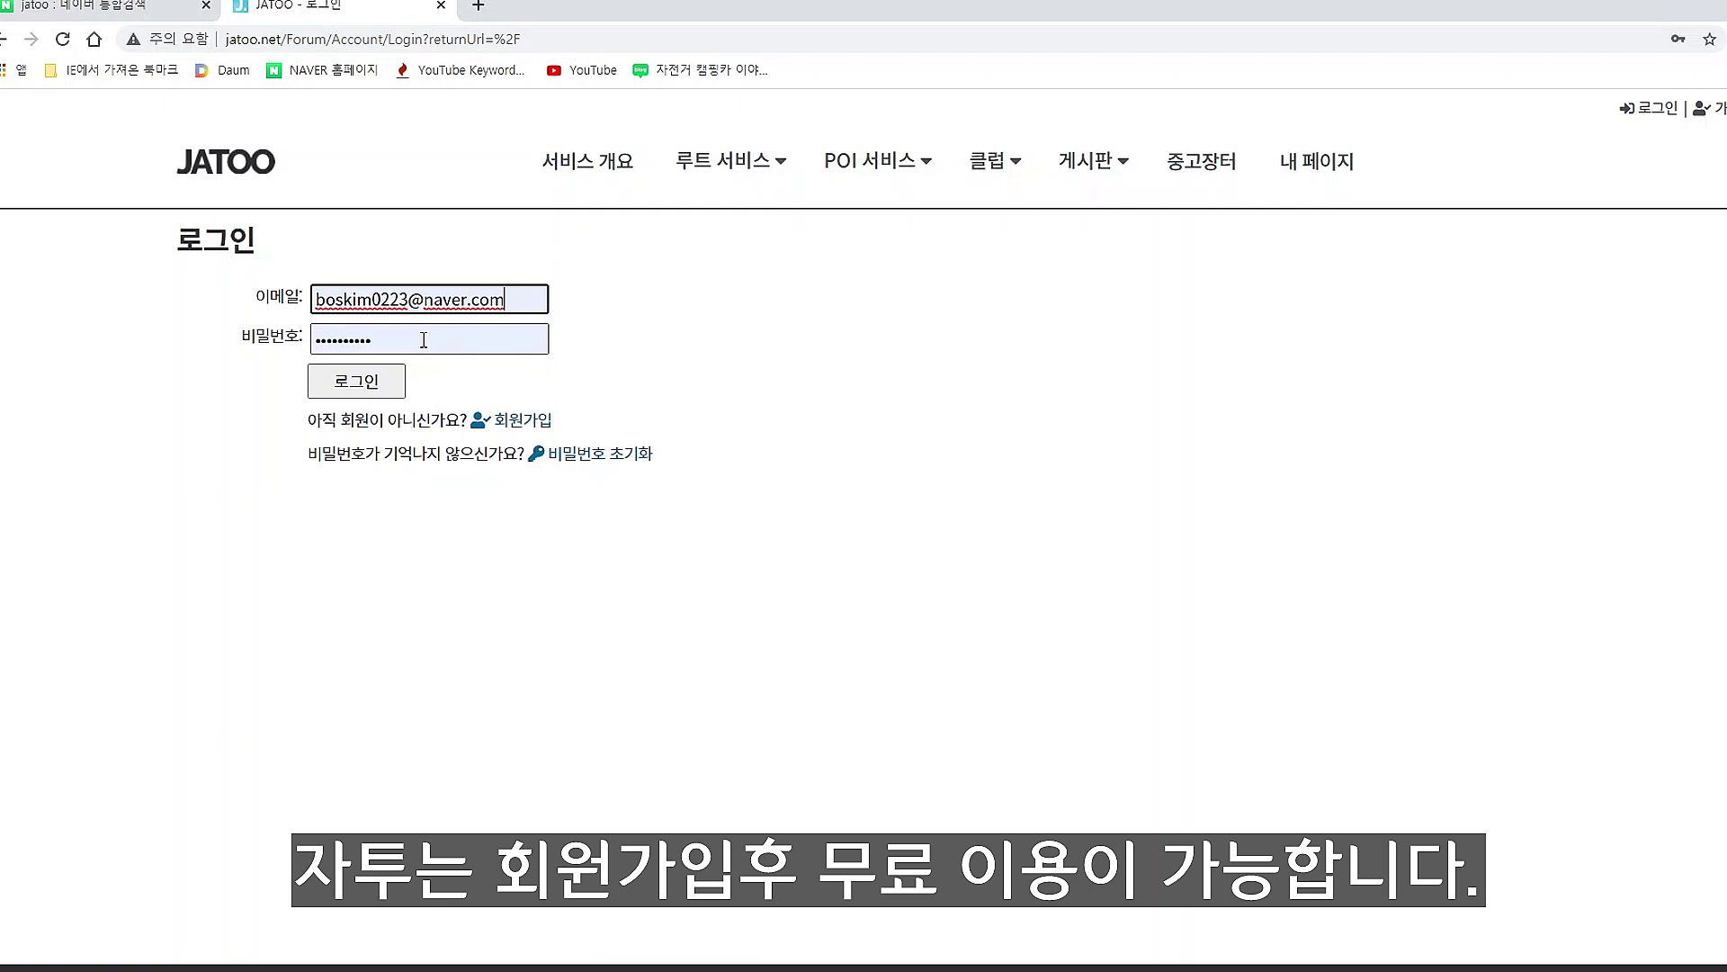
left_click(376, 385)
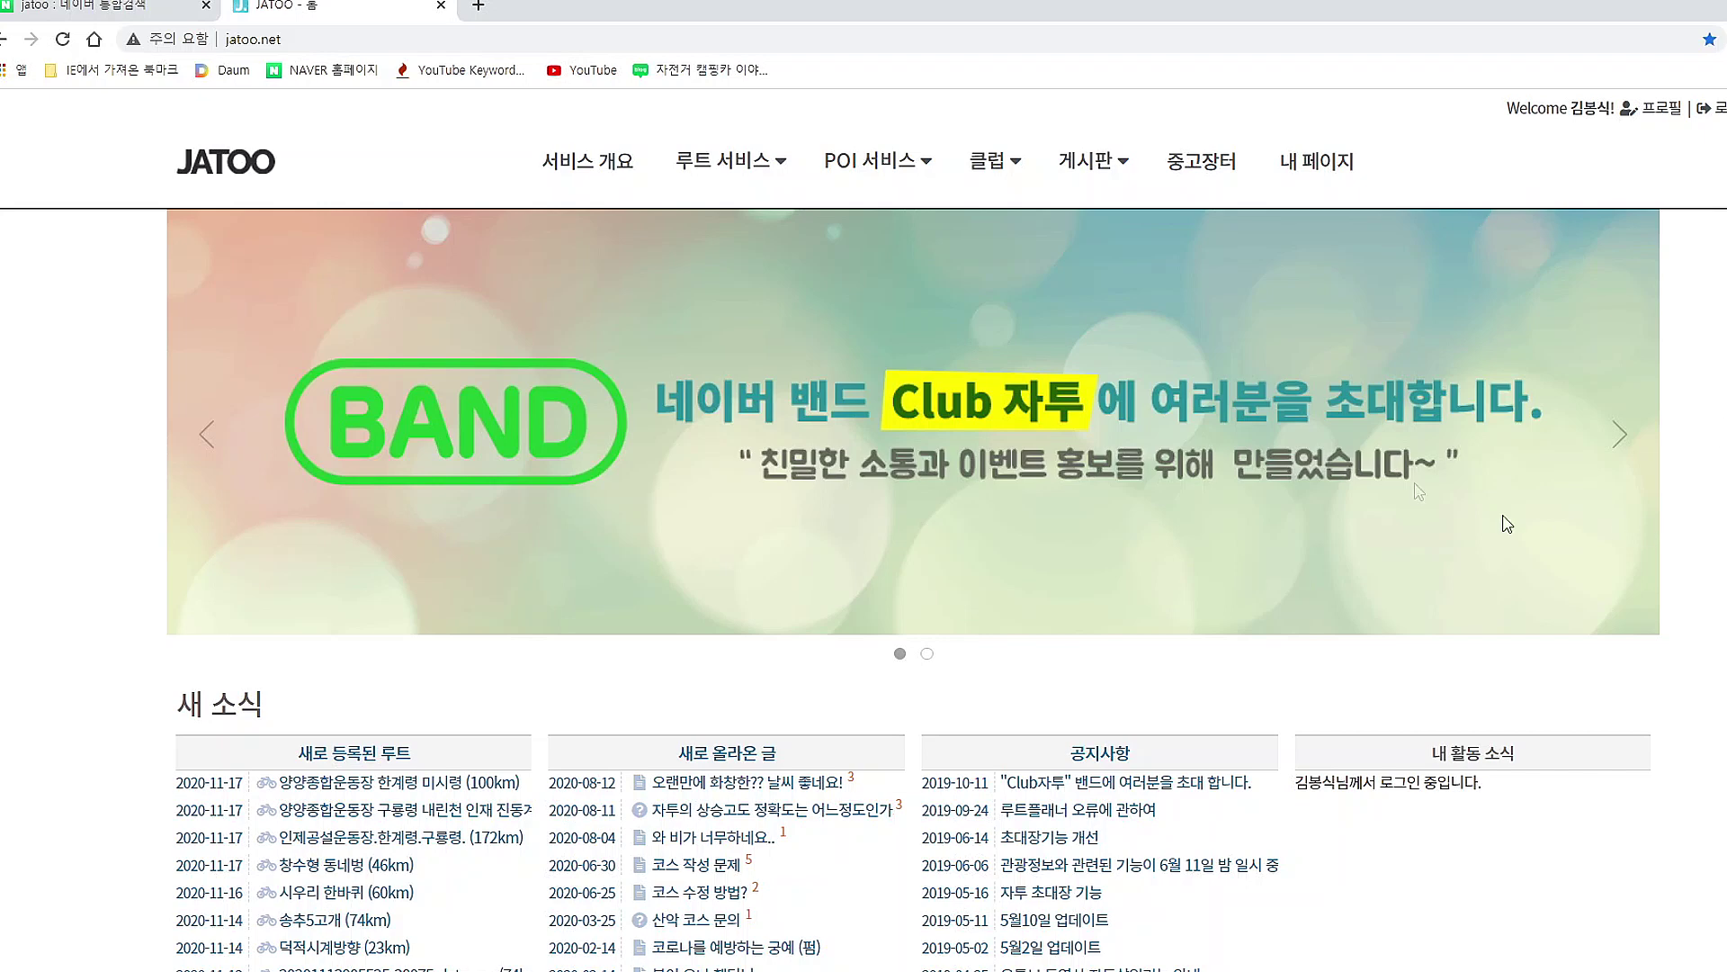
Open the route search (루트 검색) and list the bicycle routes registered for 강원도.
mouse_move(749, 164)
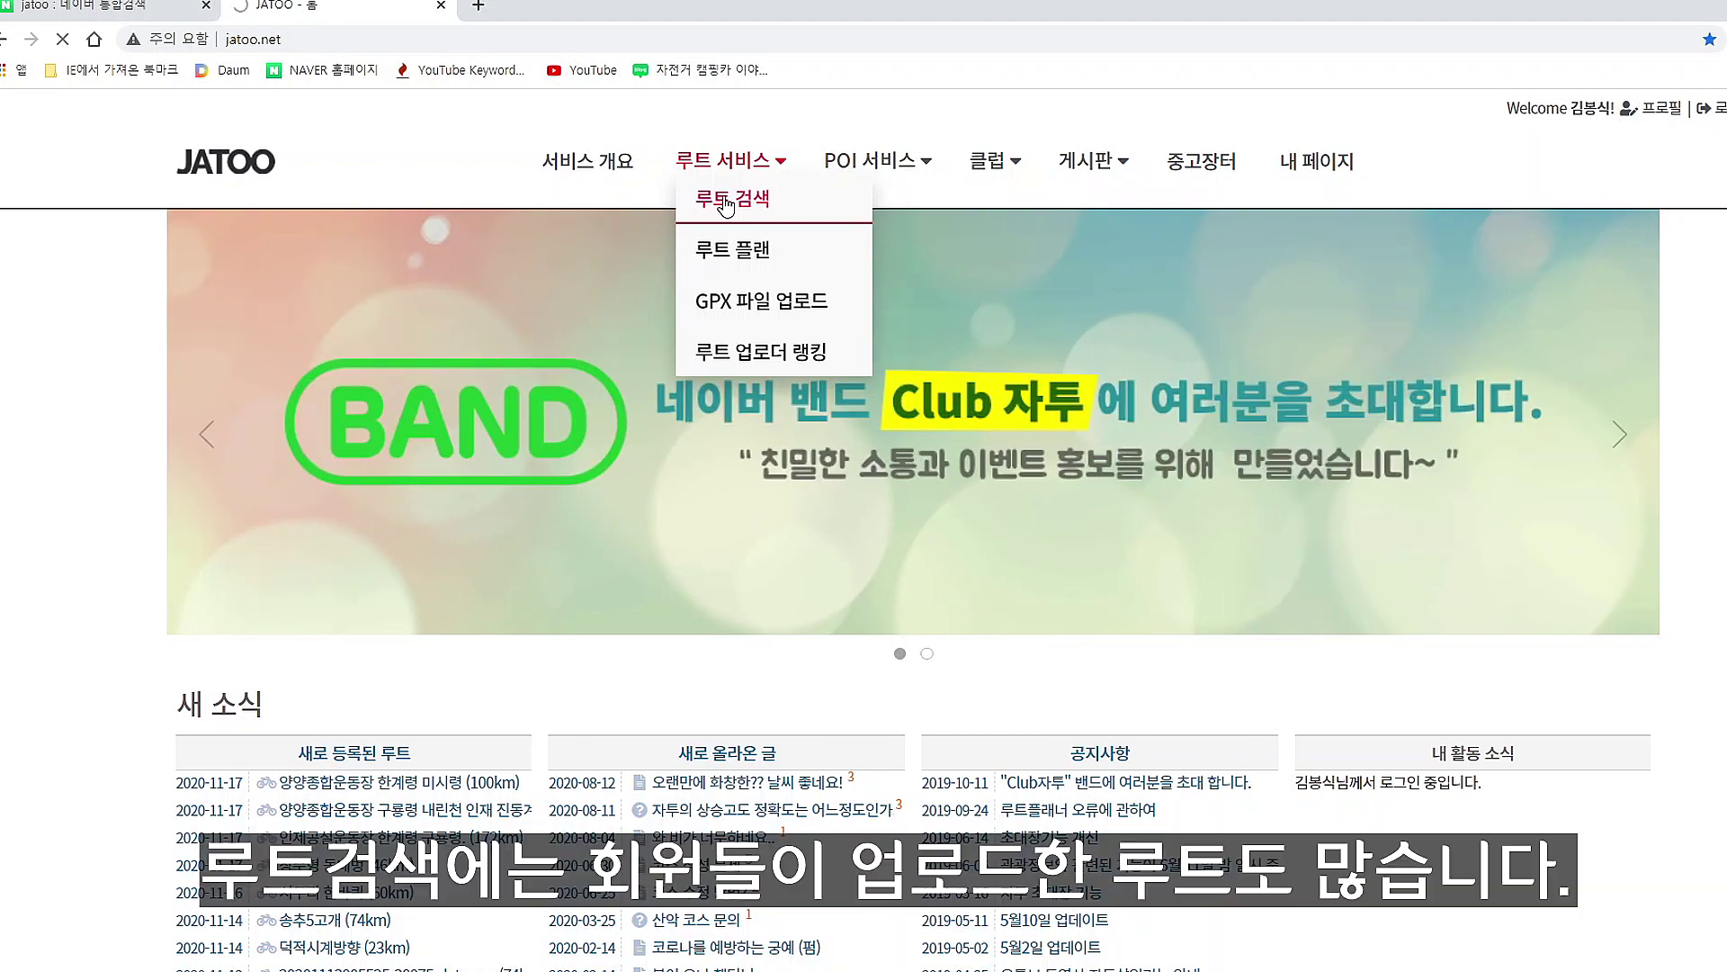
left_click(727, 204)
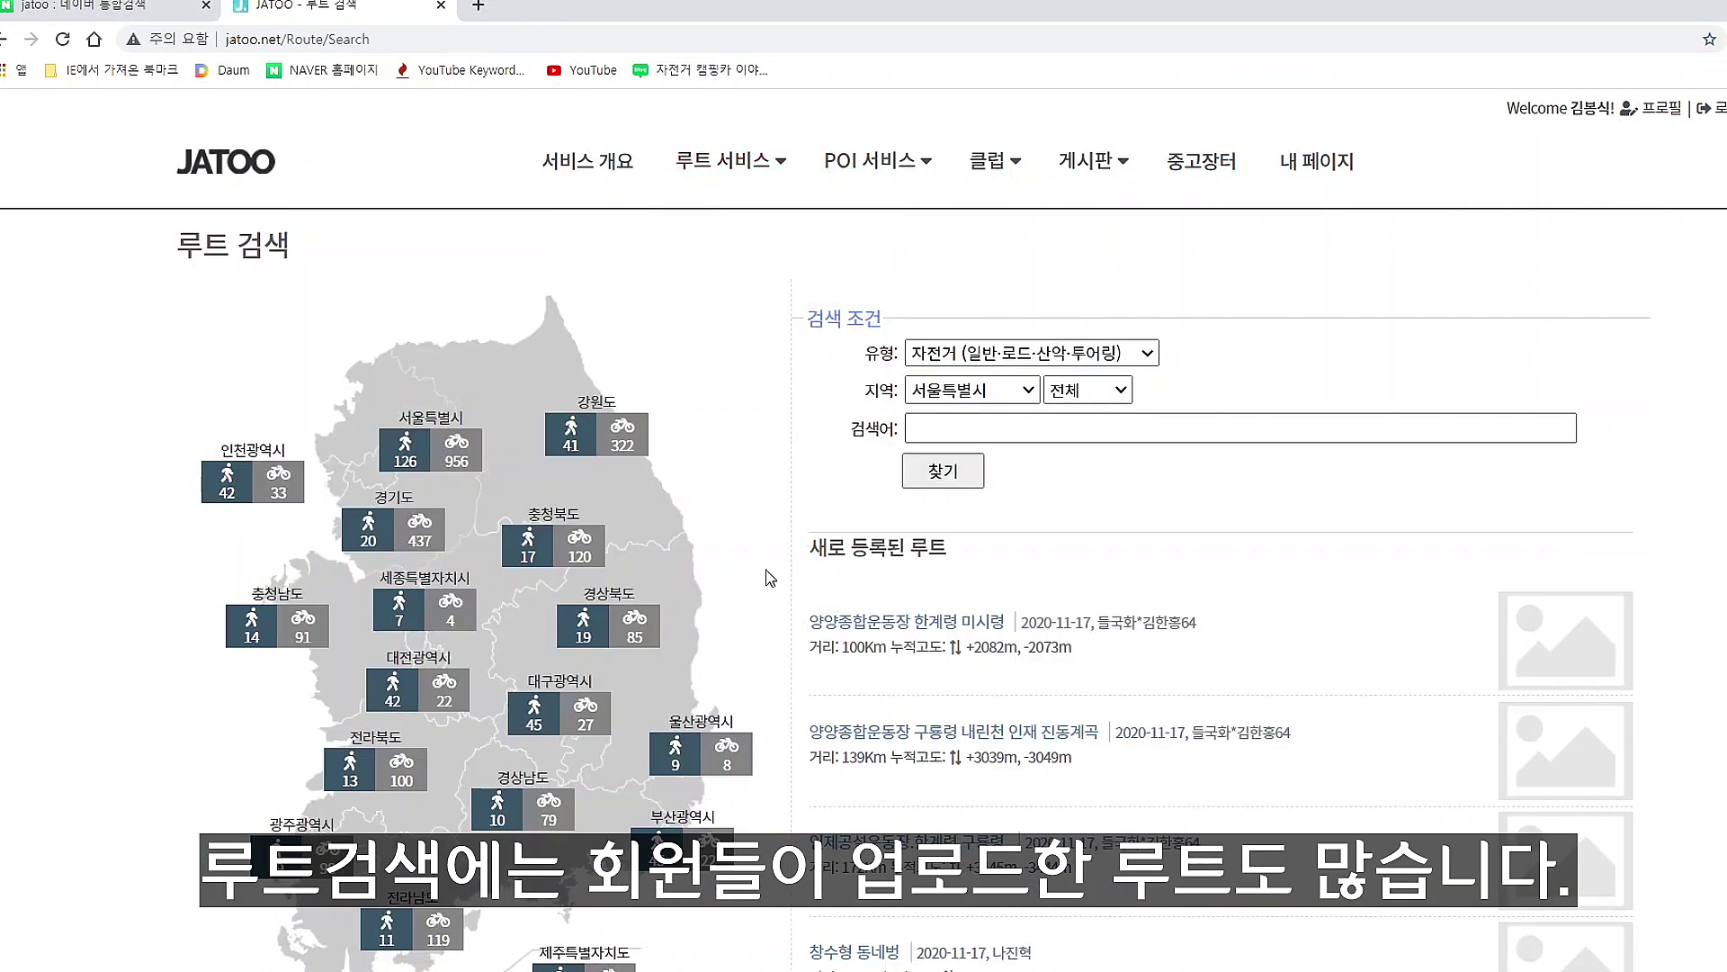
scroll(769, 578, "down", 1)
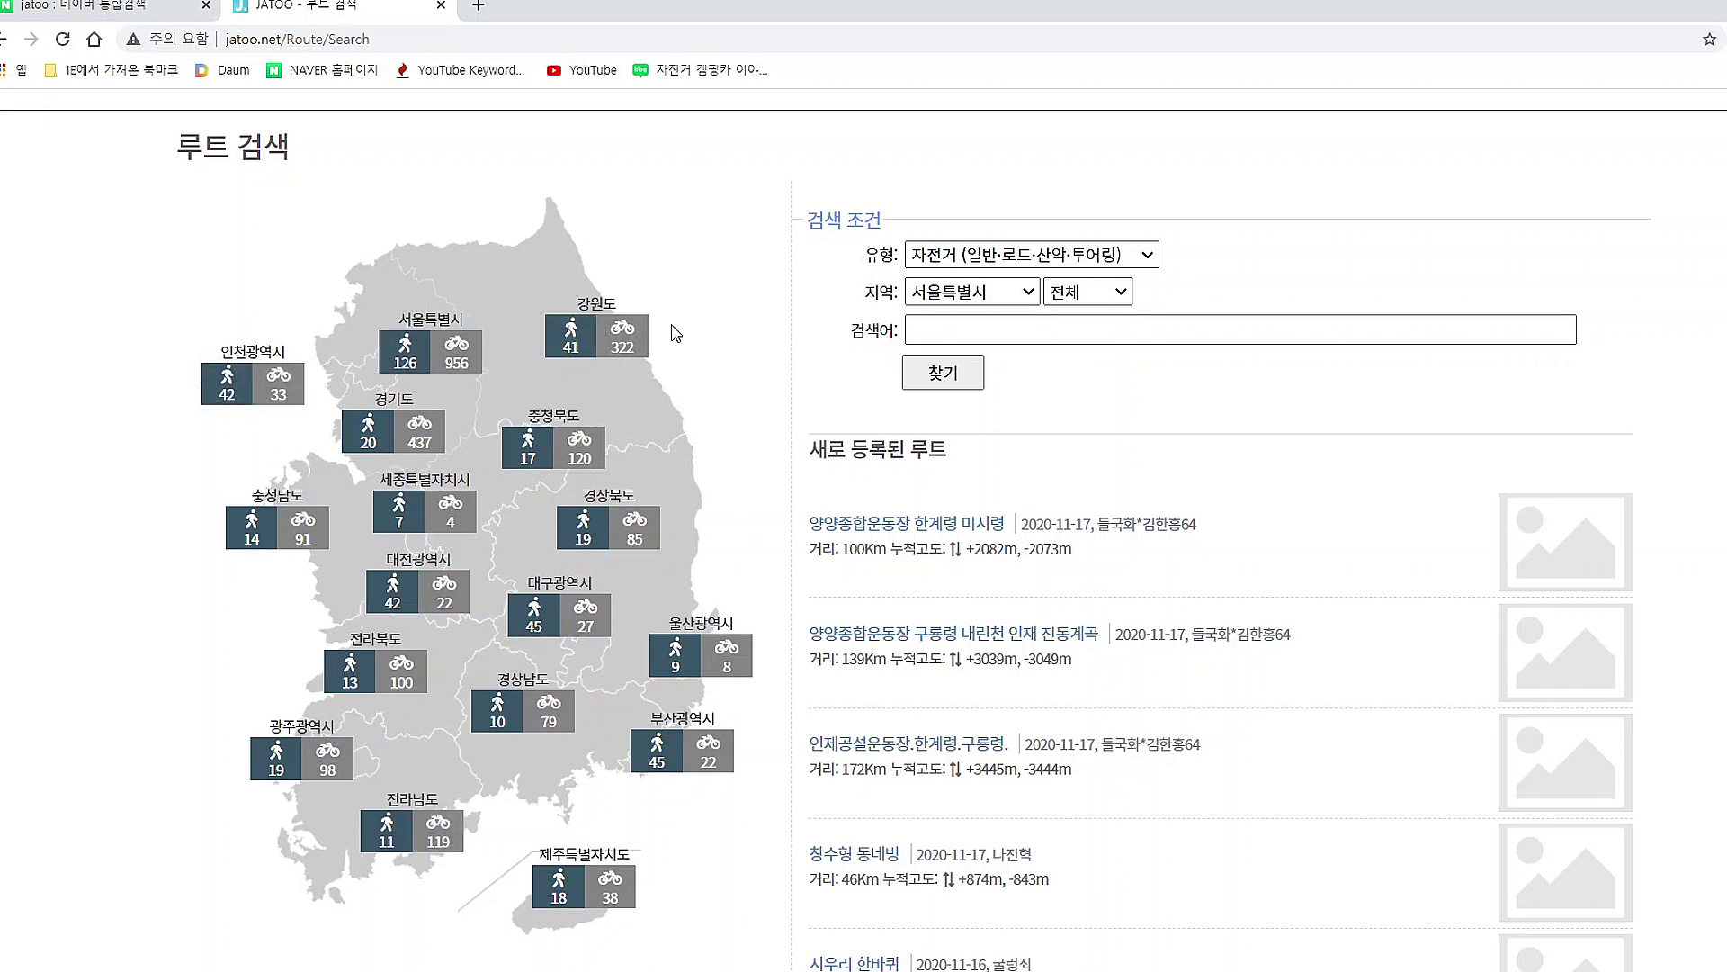
left_click(619, 338)
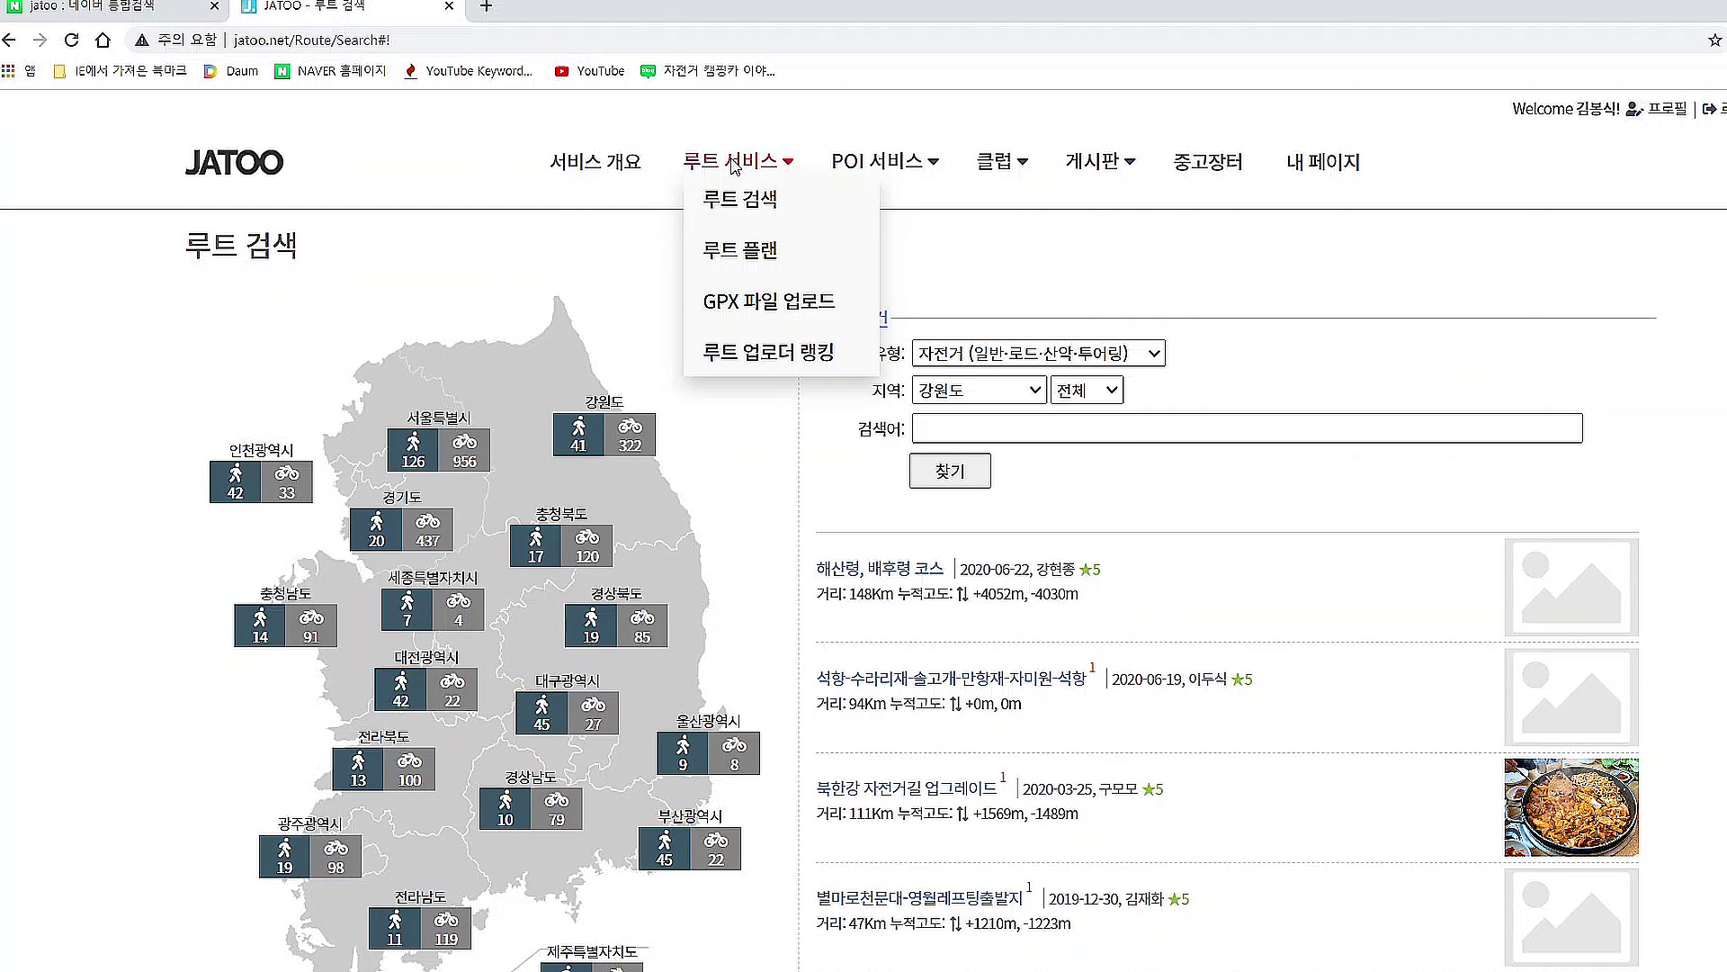
Open the route planner (루트 플랜), find 아산시청 as a place on the map, and close the result list.
left_click(763, 254)
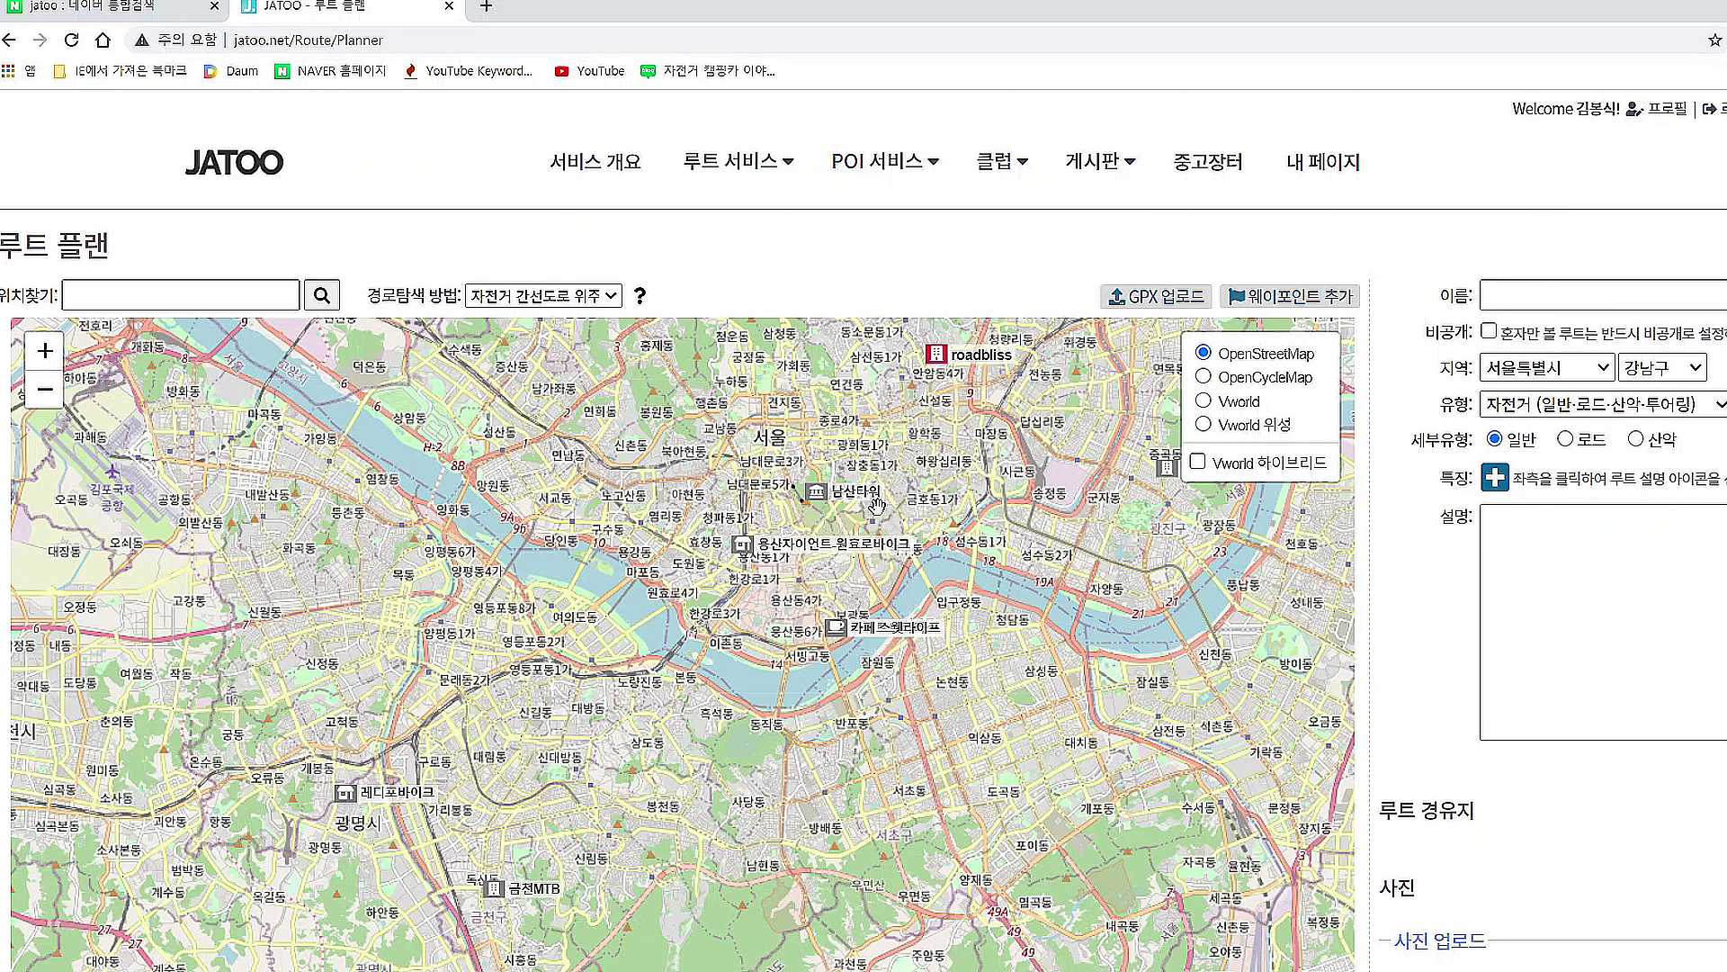
left_click(133, 285)
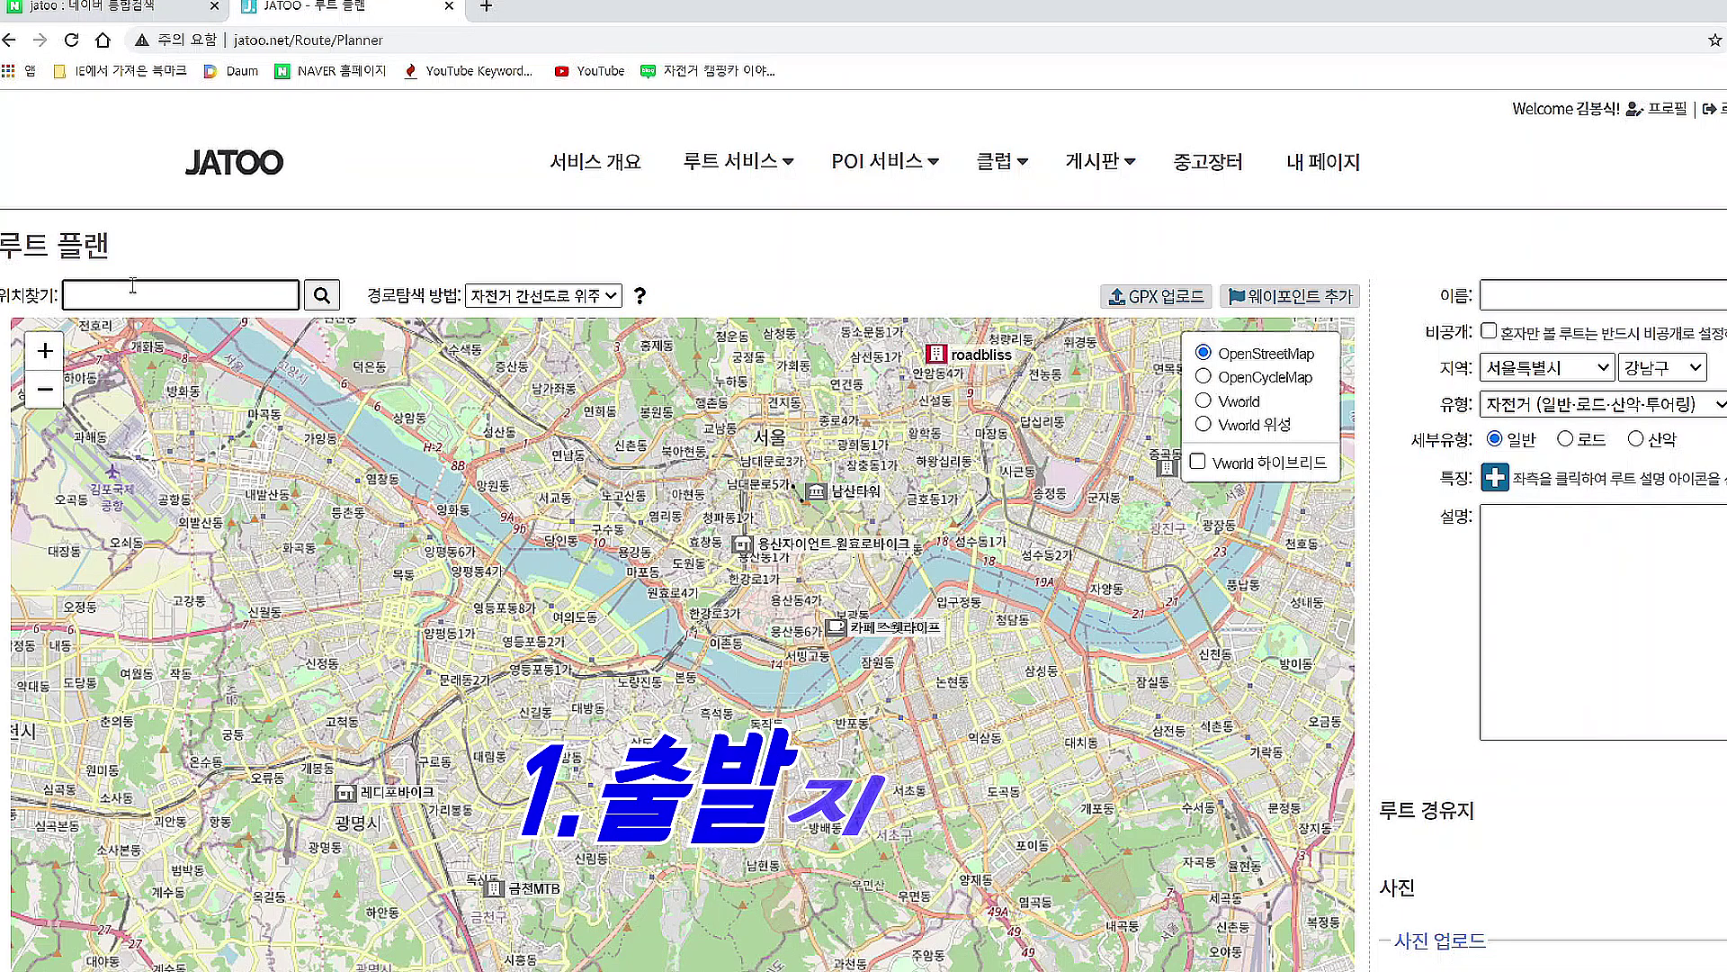
type("dkt")
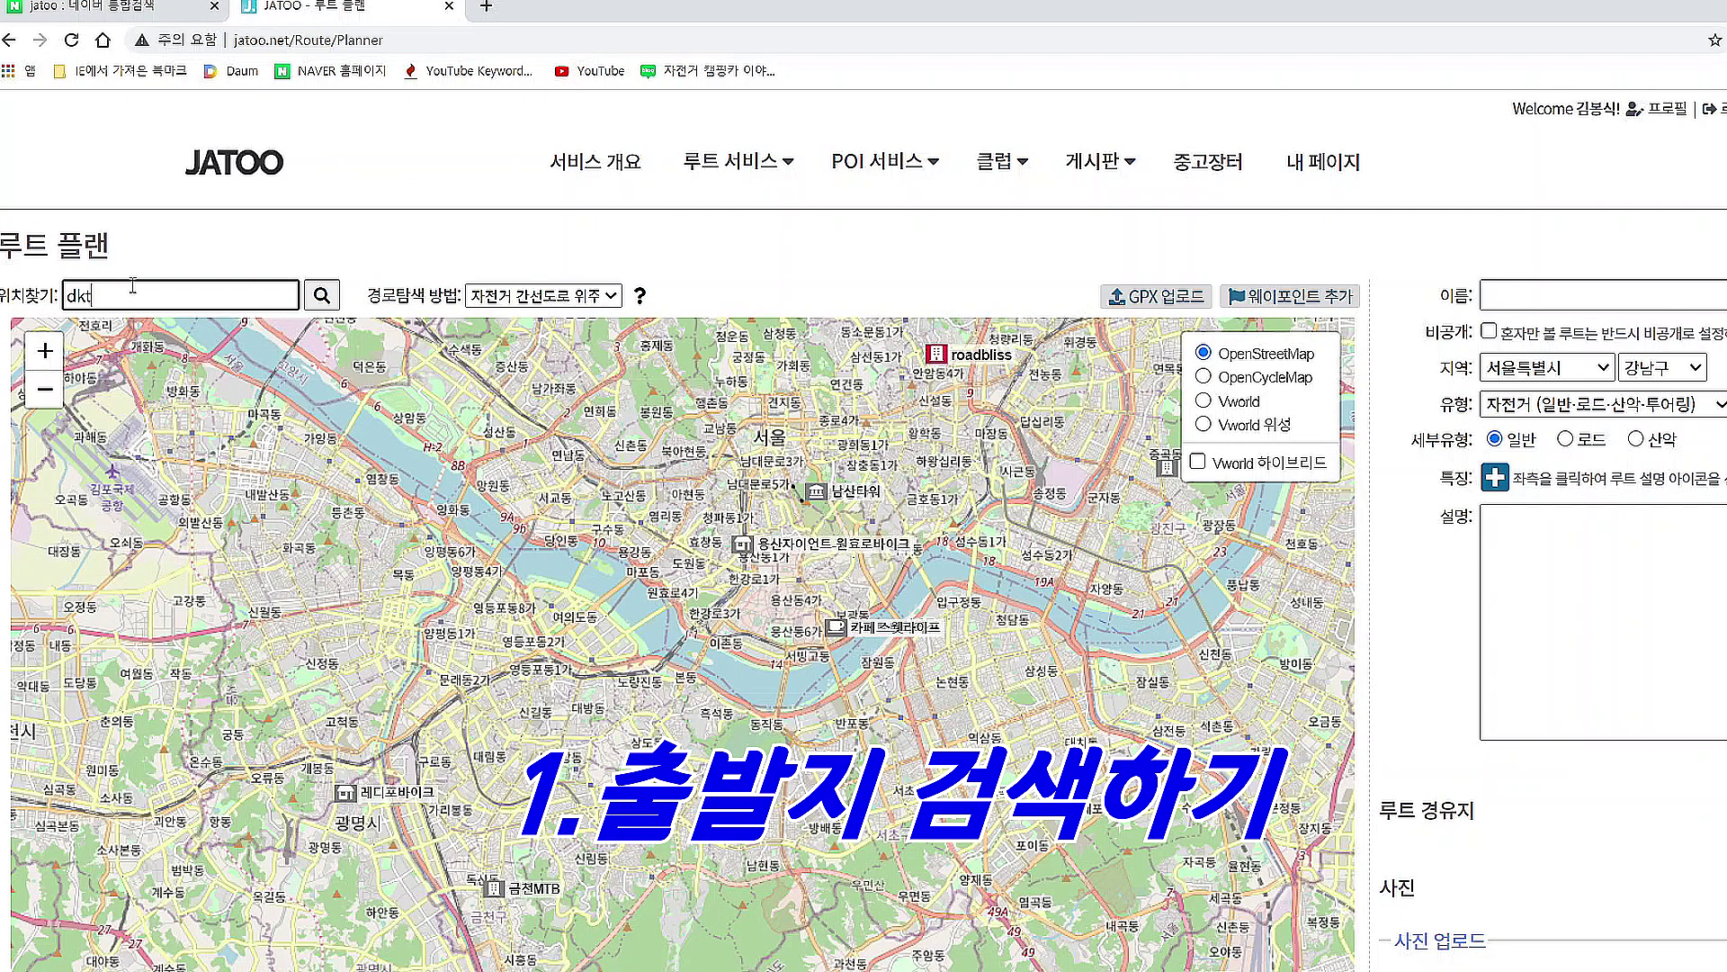
type("ktkstlcjd")
key("Return")
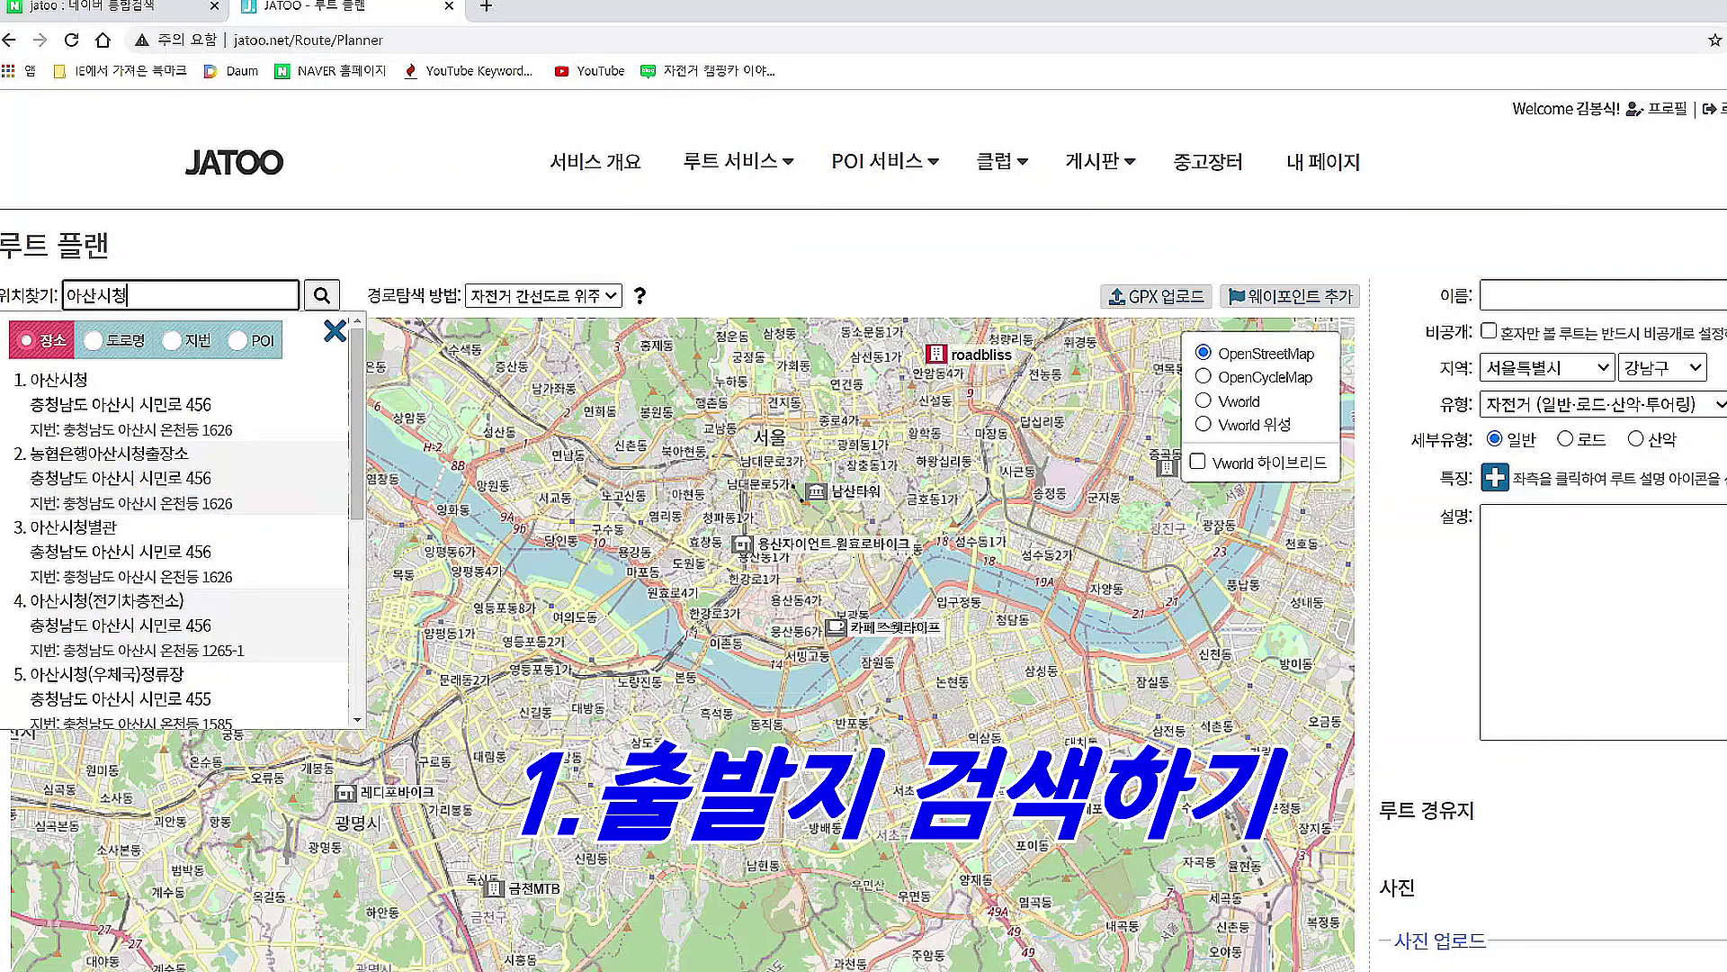
left_click(63, 383)
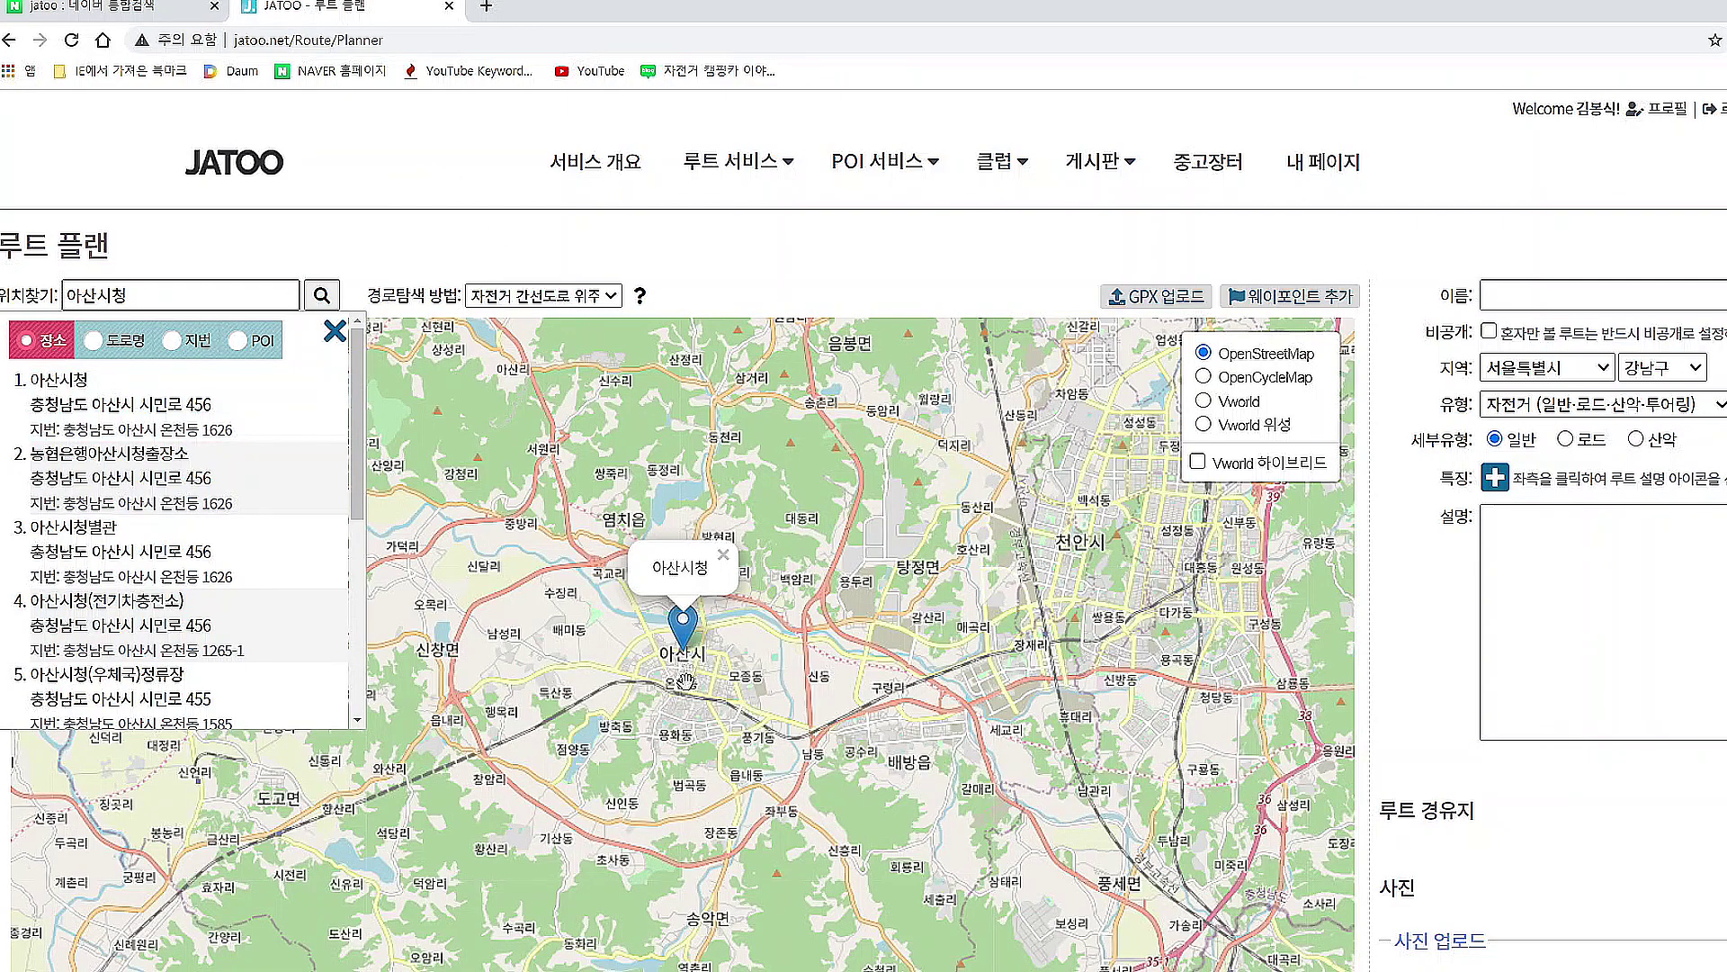
left_click(335, 331)
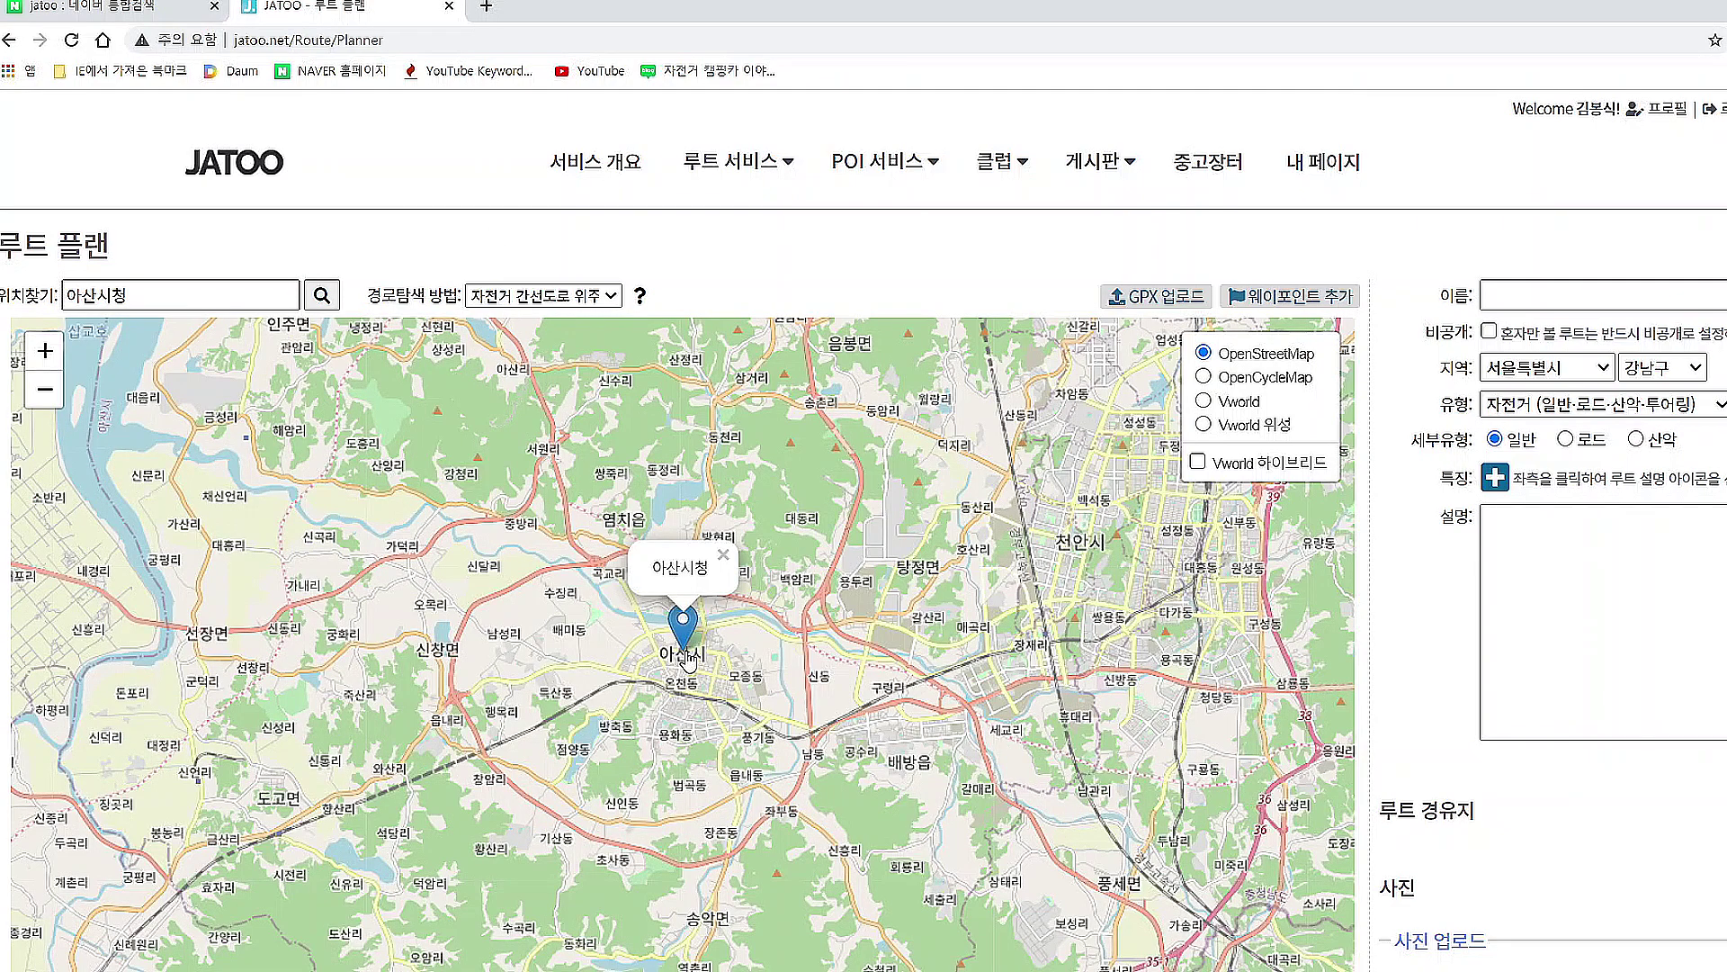
Search for 아산시청 again to relocate it and place the route's starting point on the city hall building.
scroll(686, 660, "up", 3)
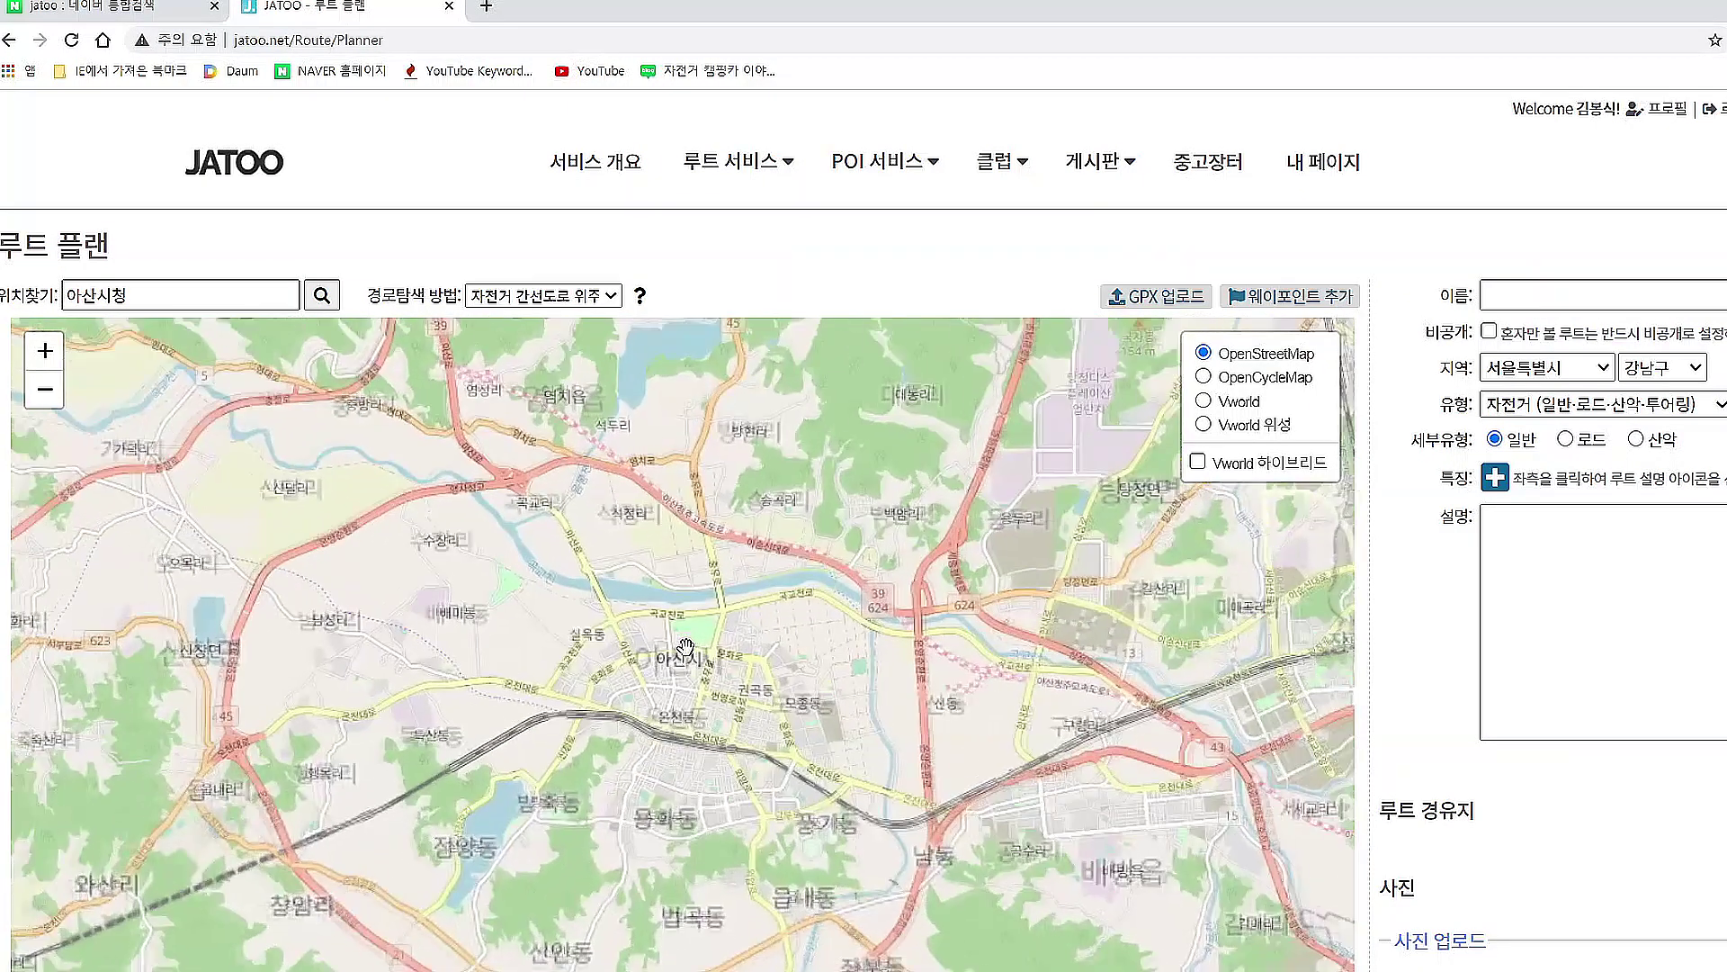
scroll(675, 660, "up", 3)
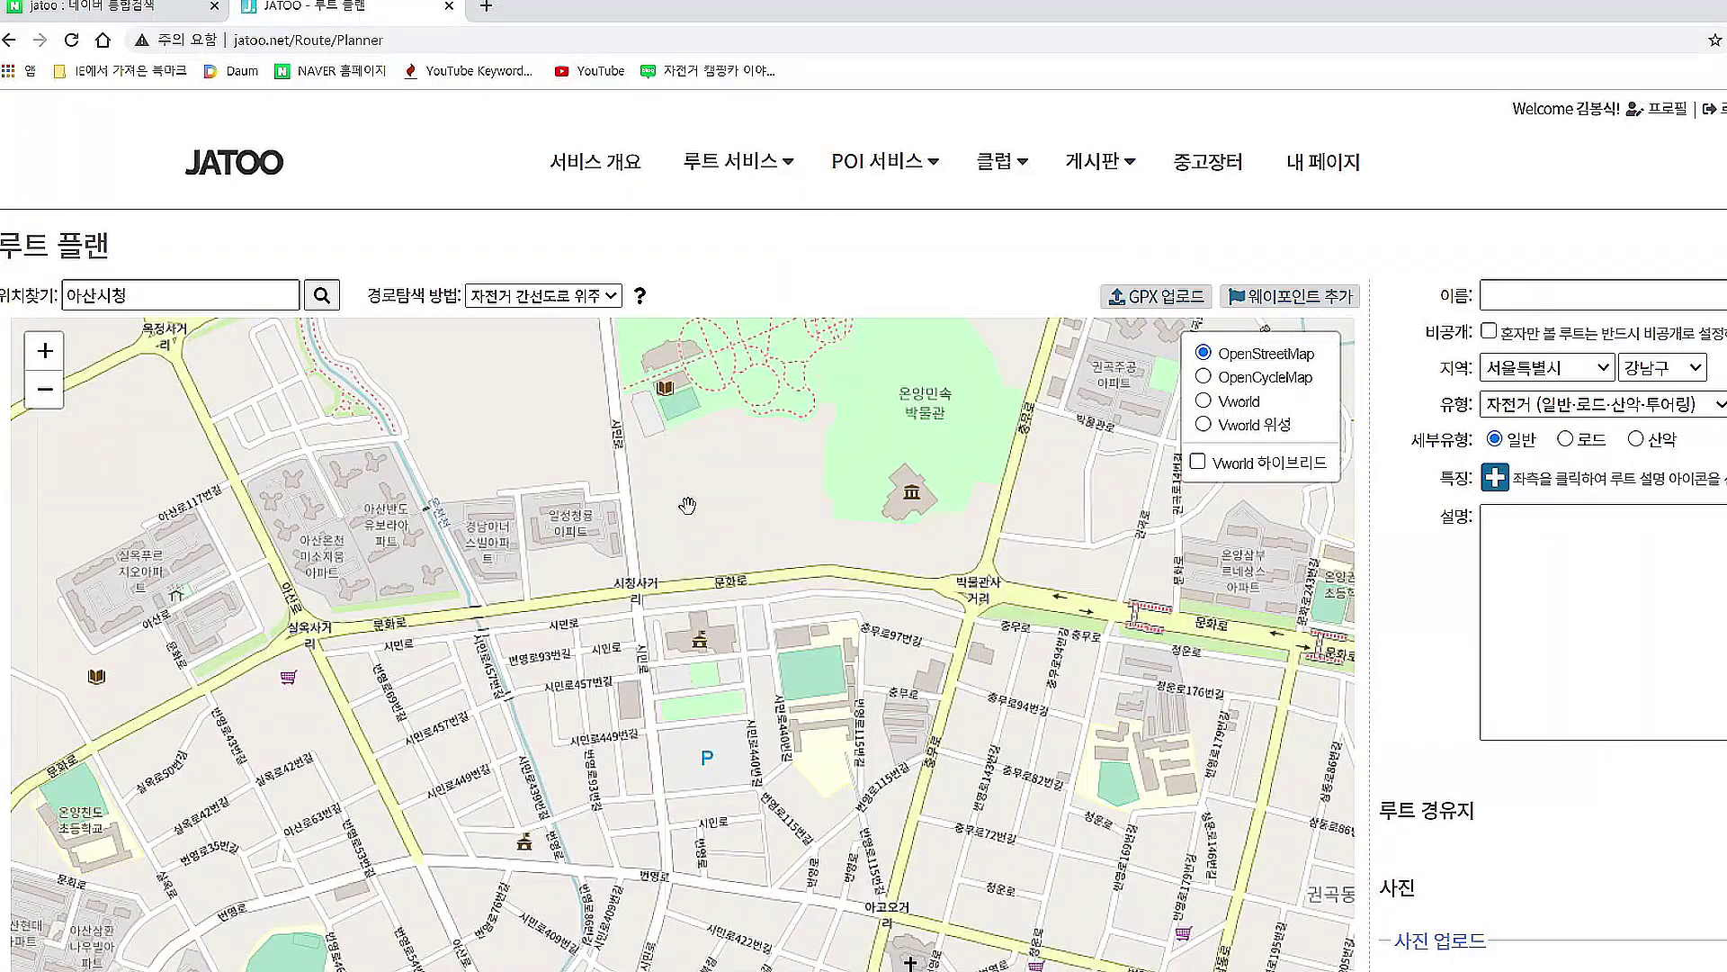
left_click_drag(686, 494, 679, 692)
scroll(708, 607, "up", 1)
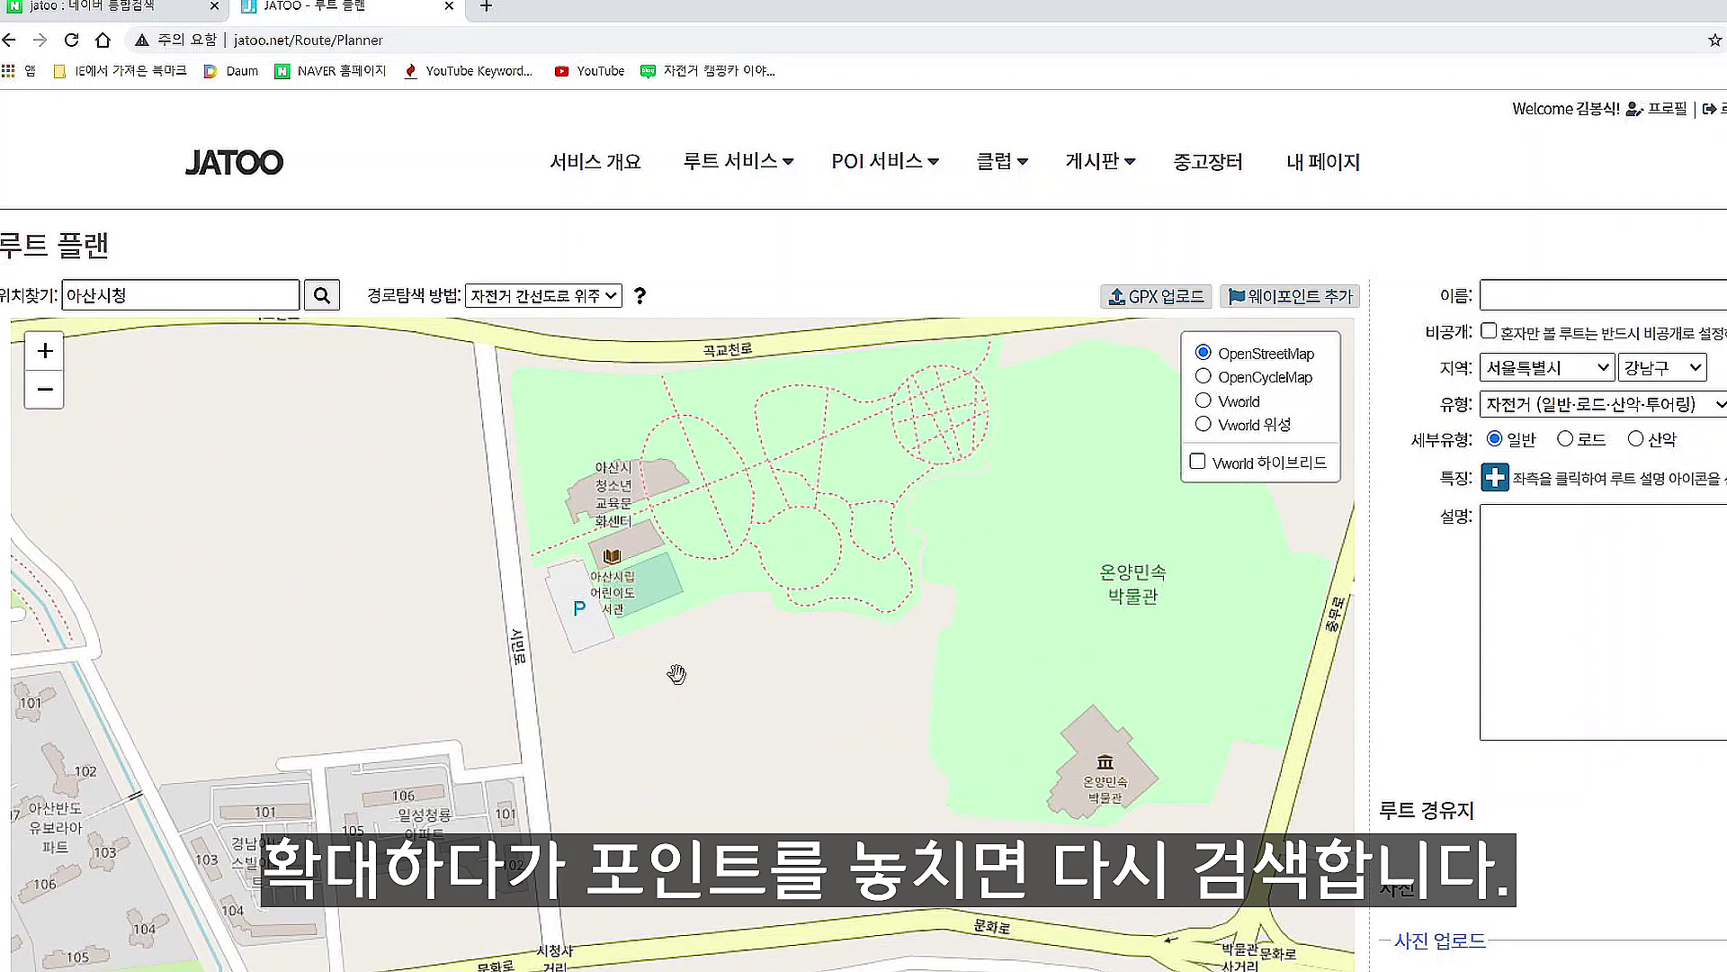
left_click(325, 297)
left_click(61, 379)
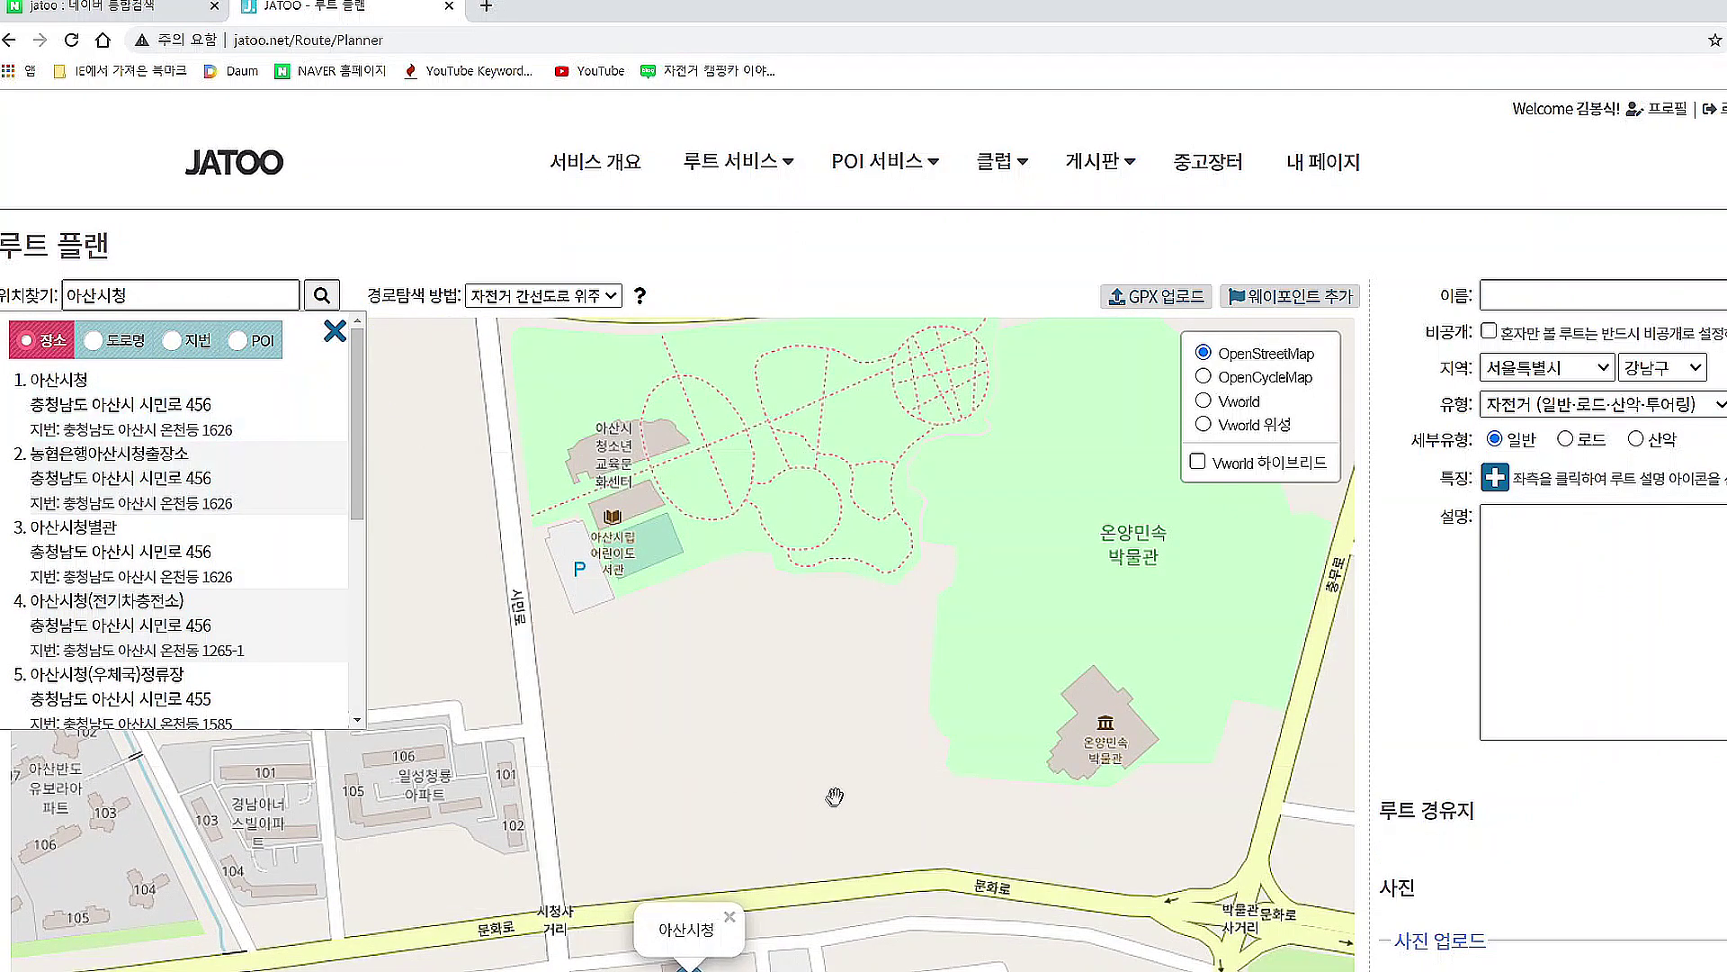
scroll(832, 790, "down", 1)
left_click_drag(758, 924, 807, 483)
scroll(825, 470, "up", 2)
scroll(826, 471, "up", 1)
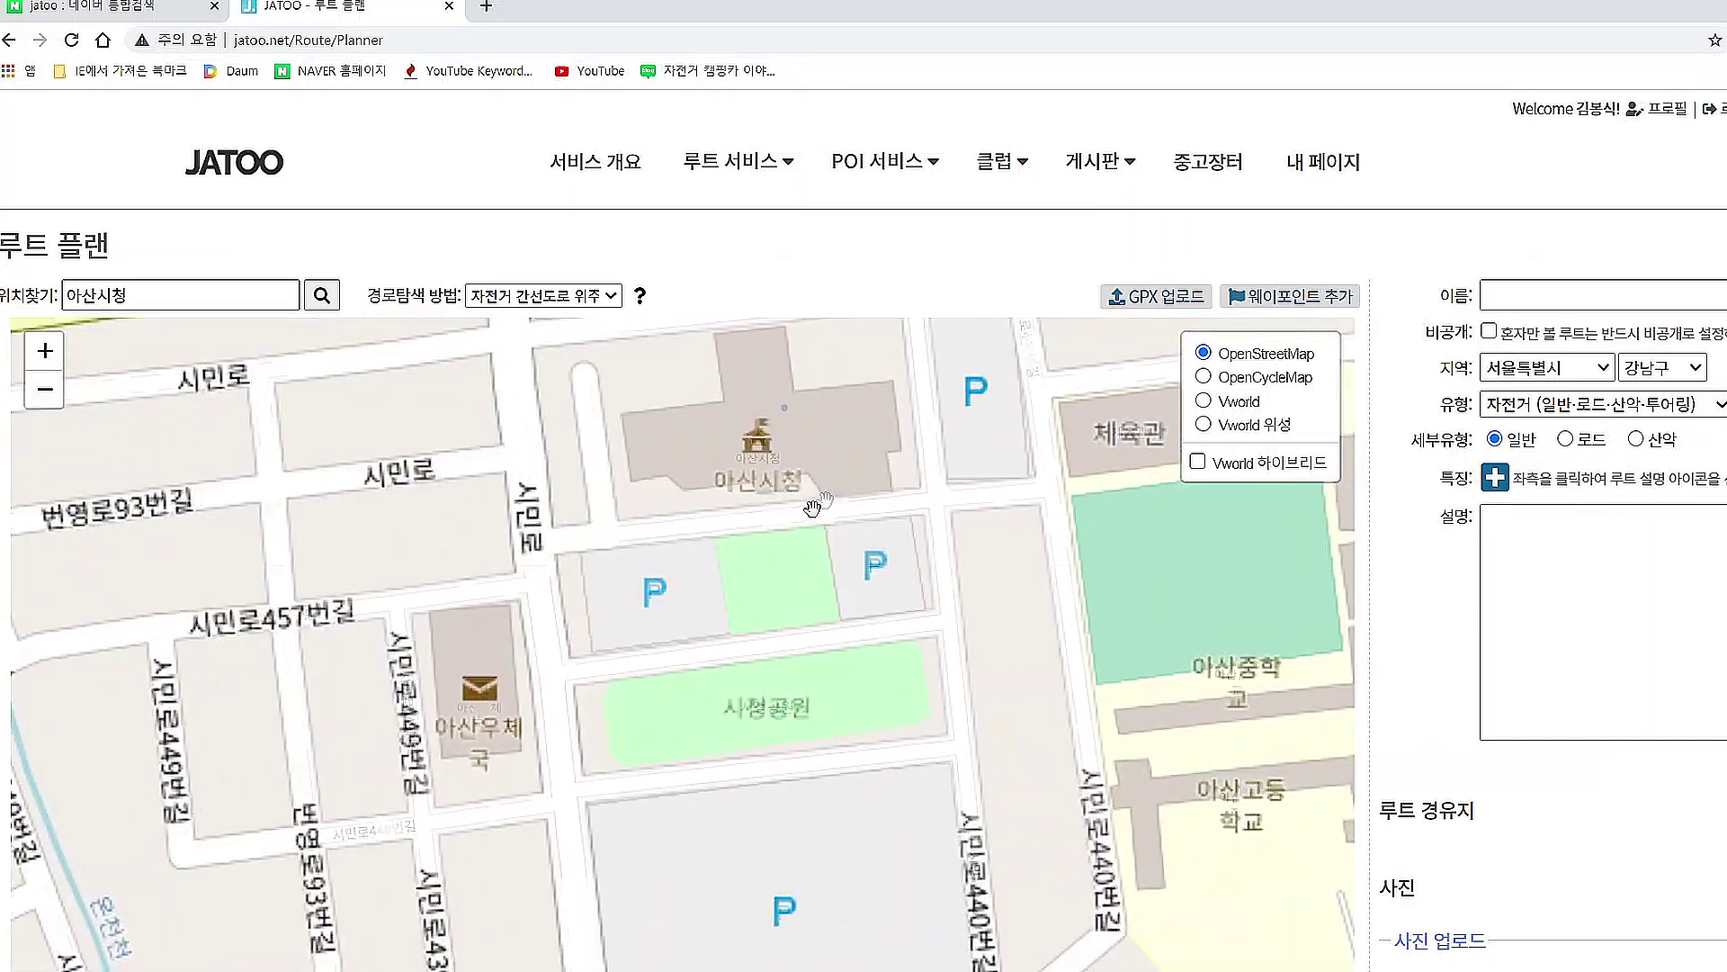
left_click(762, 457)
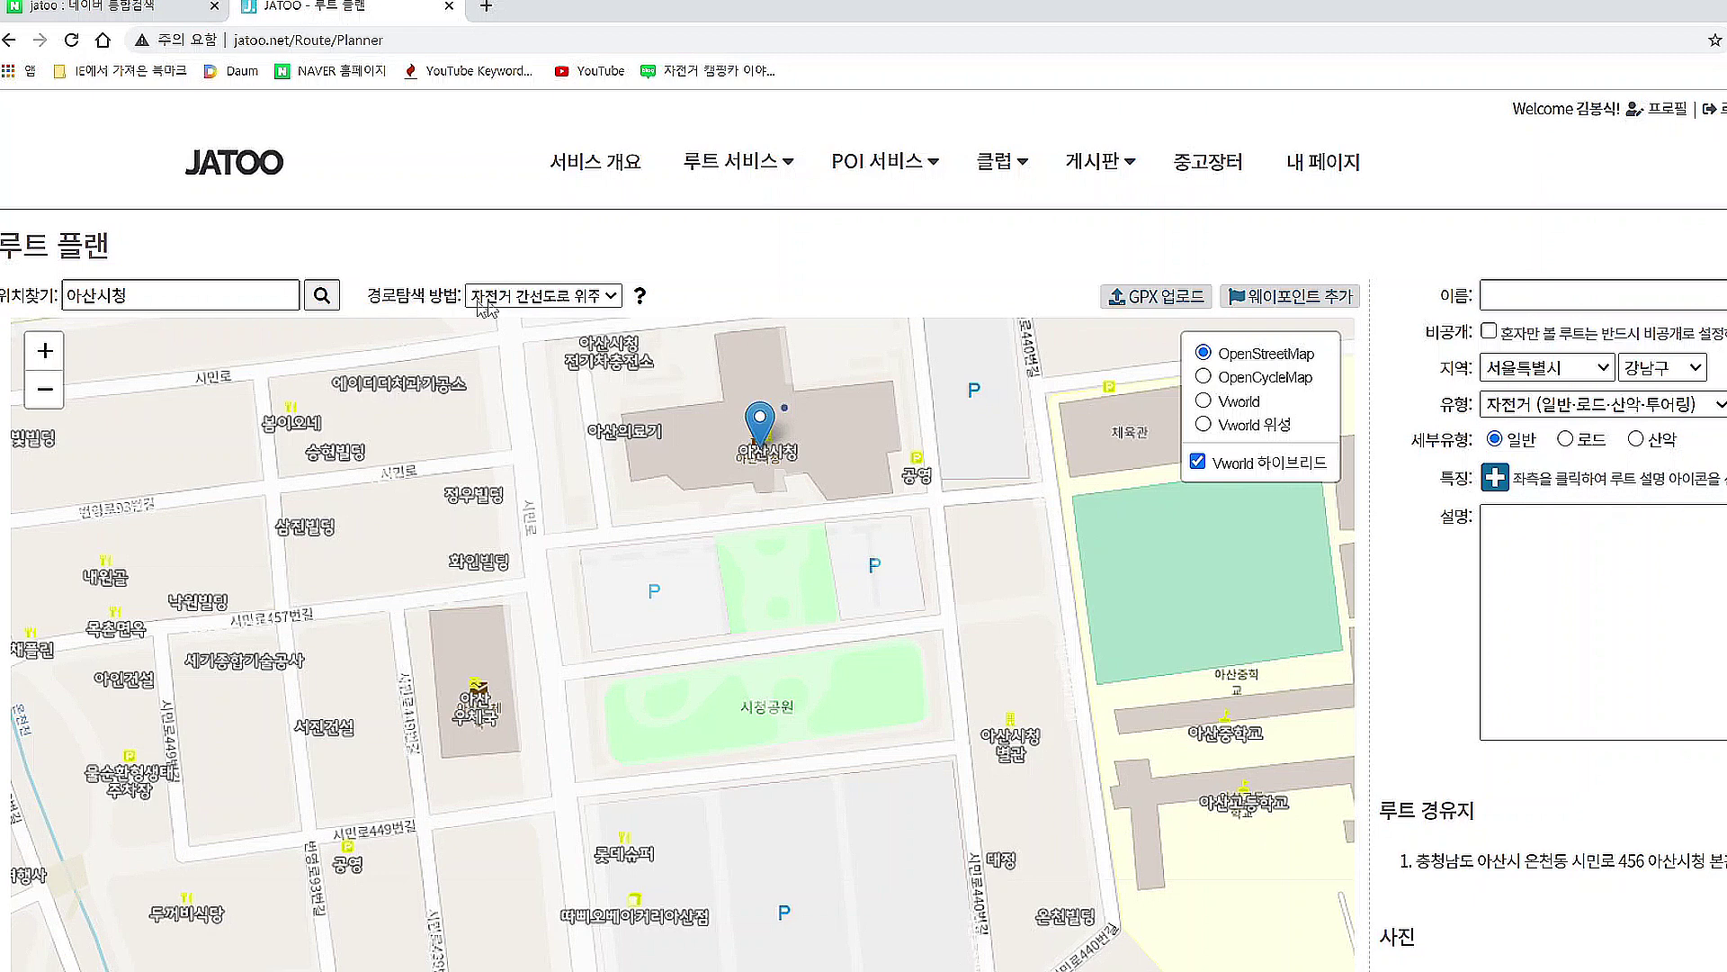
Set the route-finding method to 자전거 간선도로 위주.
left_click(612, 297)
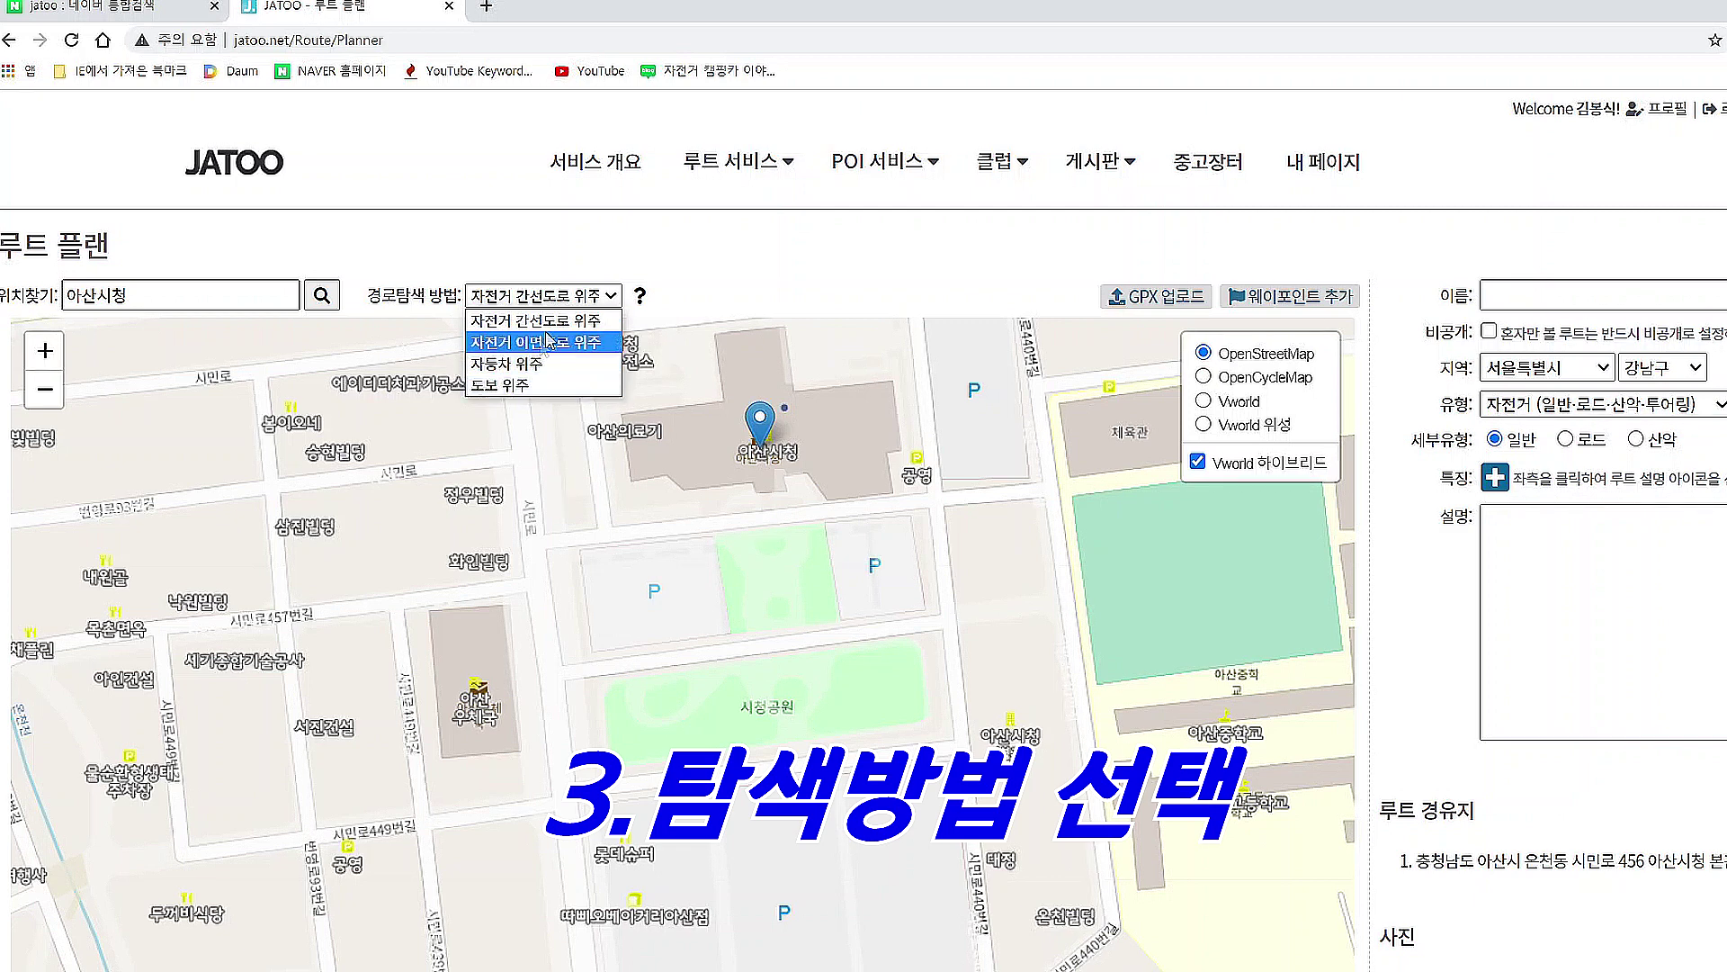
left_click(609, 299)
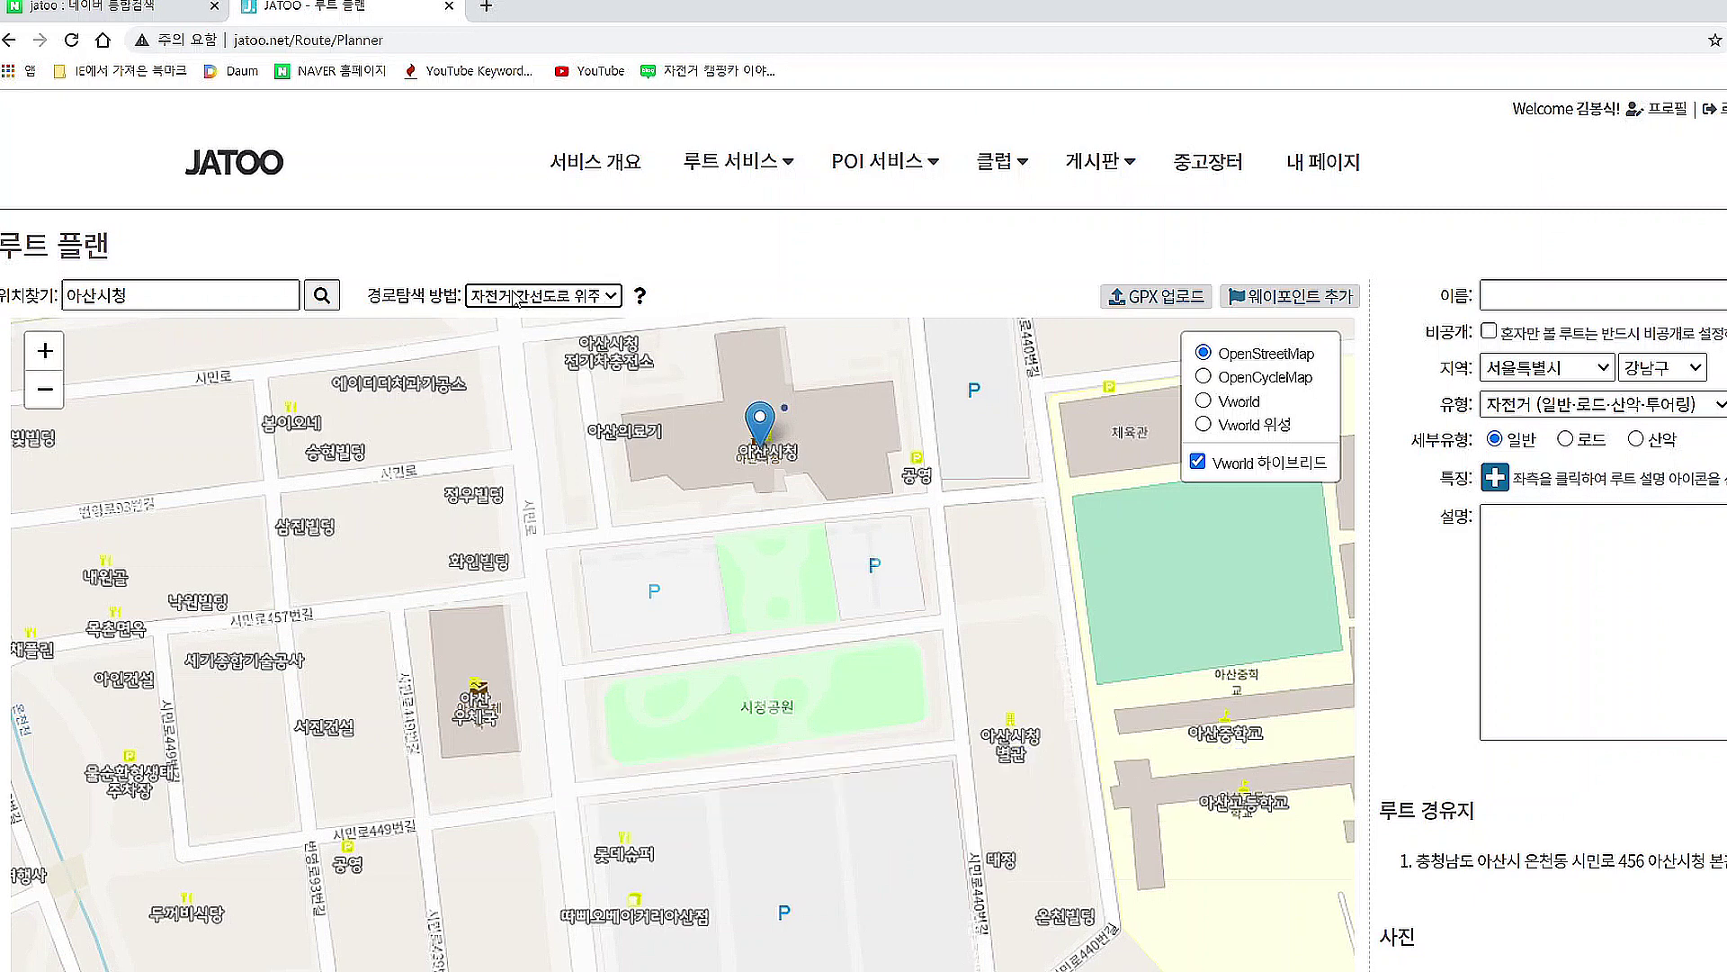
left_click(612, 301)
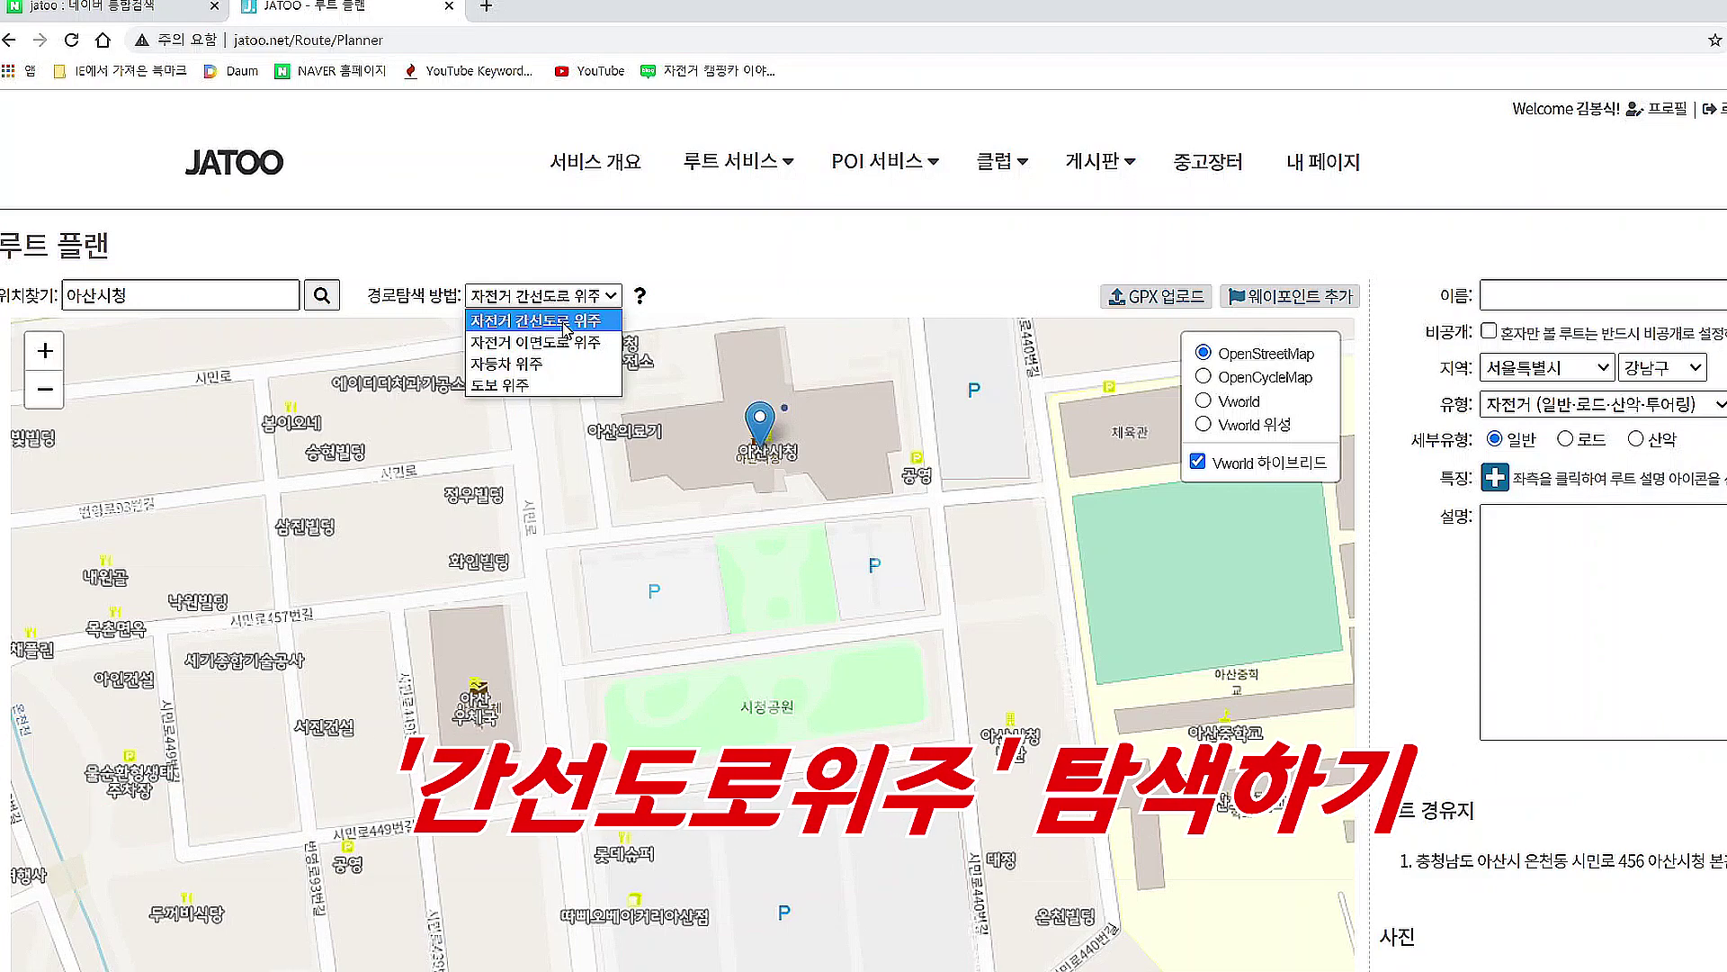
left_click(565, 328)
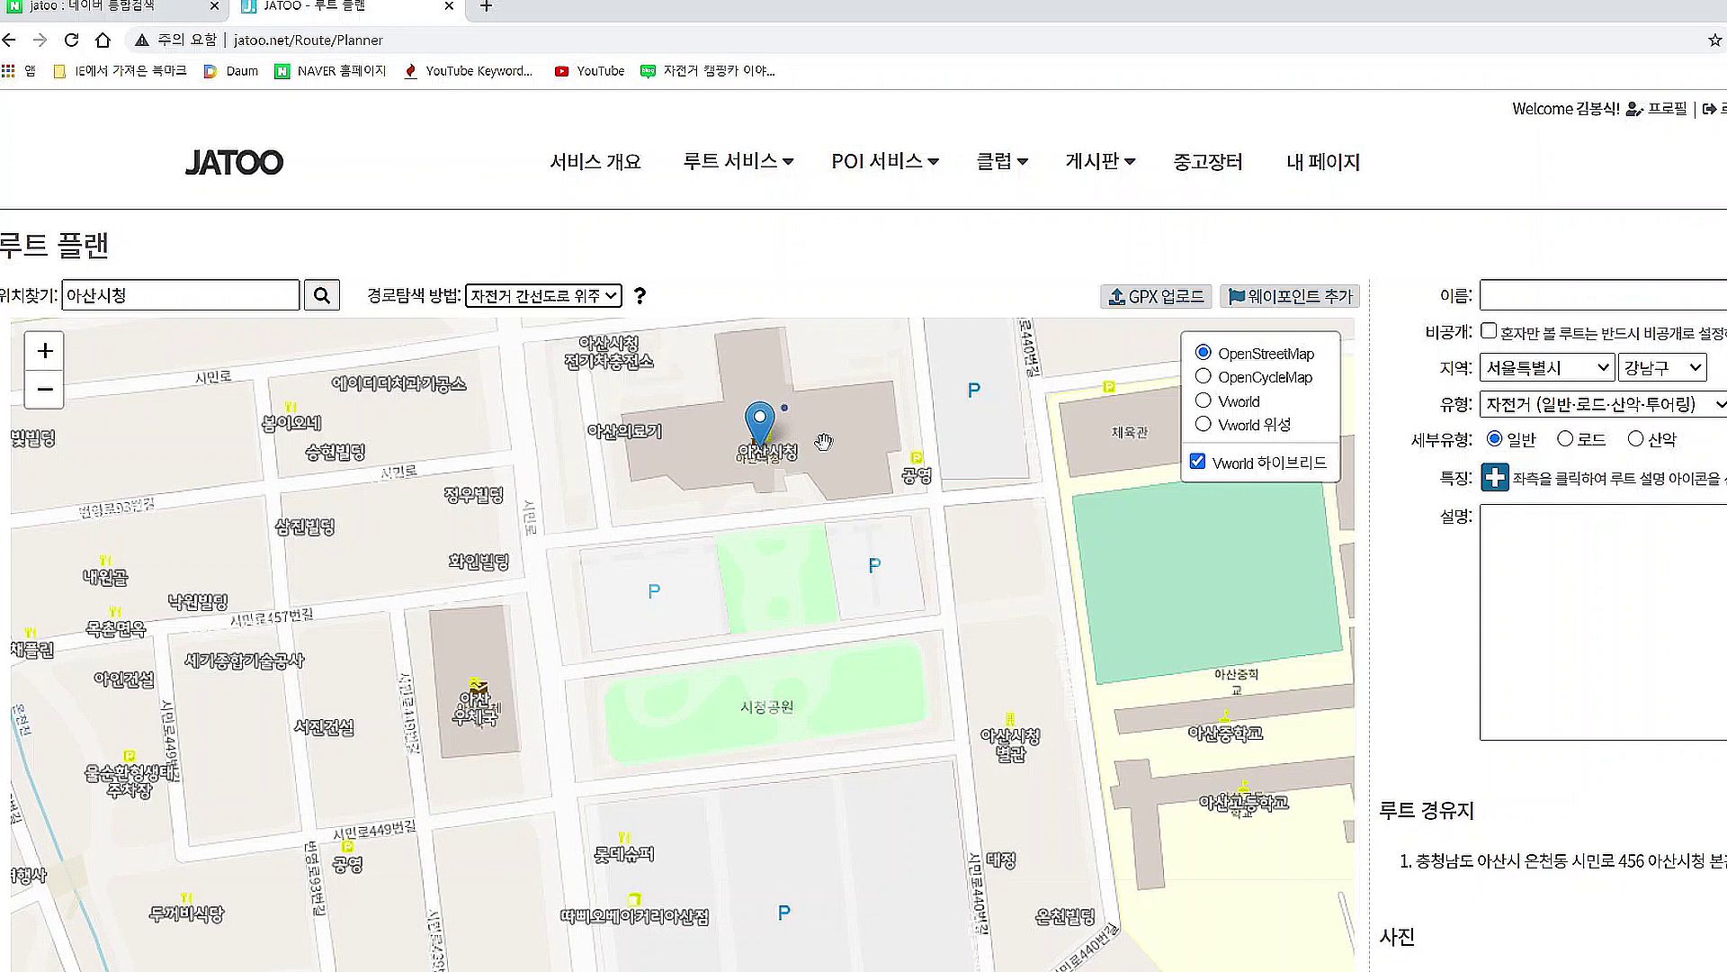
Search for the destination 새만금휴게소 and show the first result, at 옥도면 새만금로 1559, on the map.
left_click(141, 296)
double_click(147, 297)
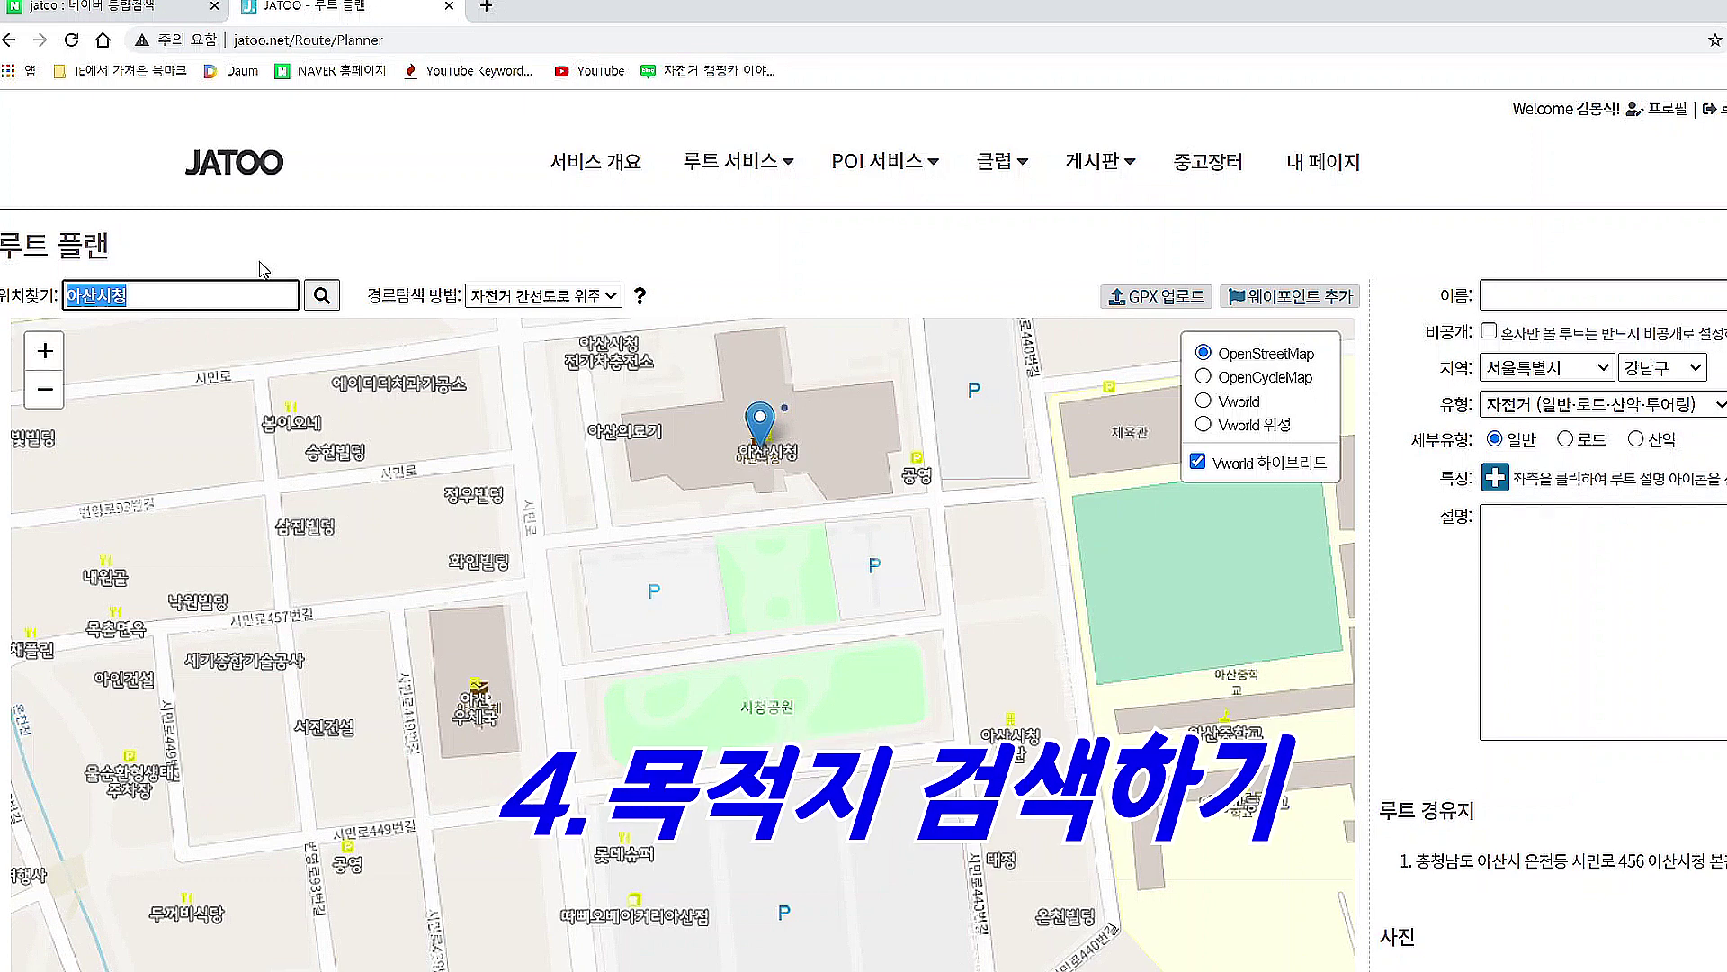
type("세")
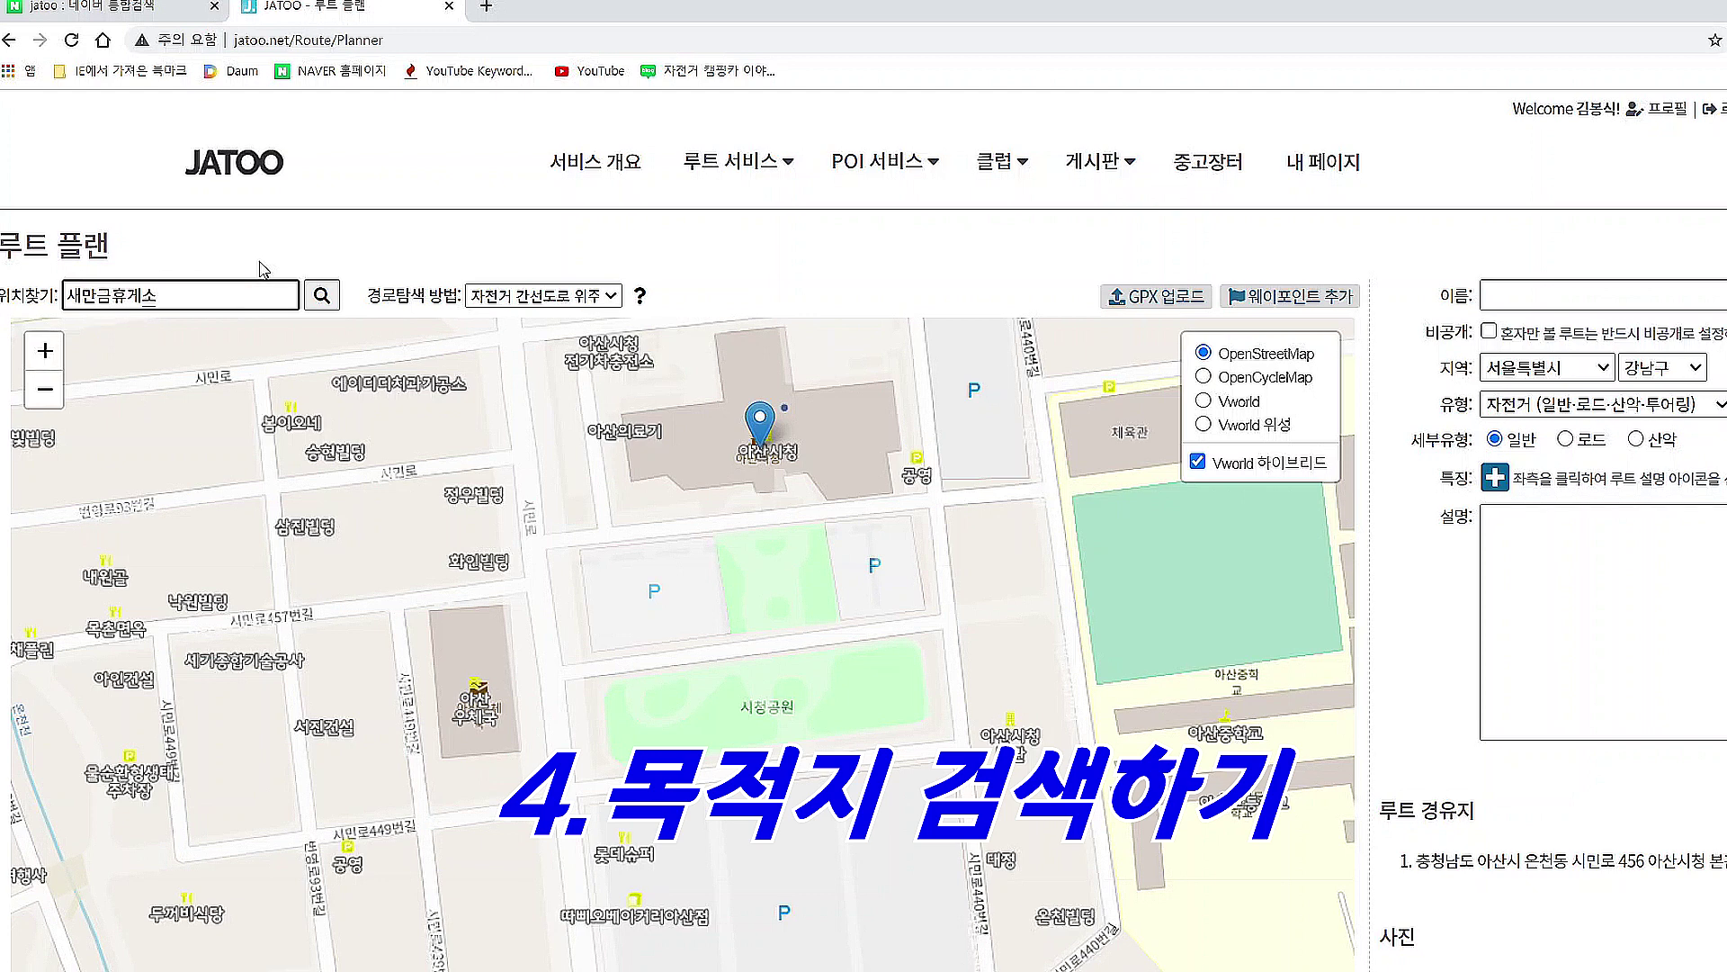
type("만금휴게소")
left_click(321, 295)
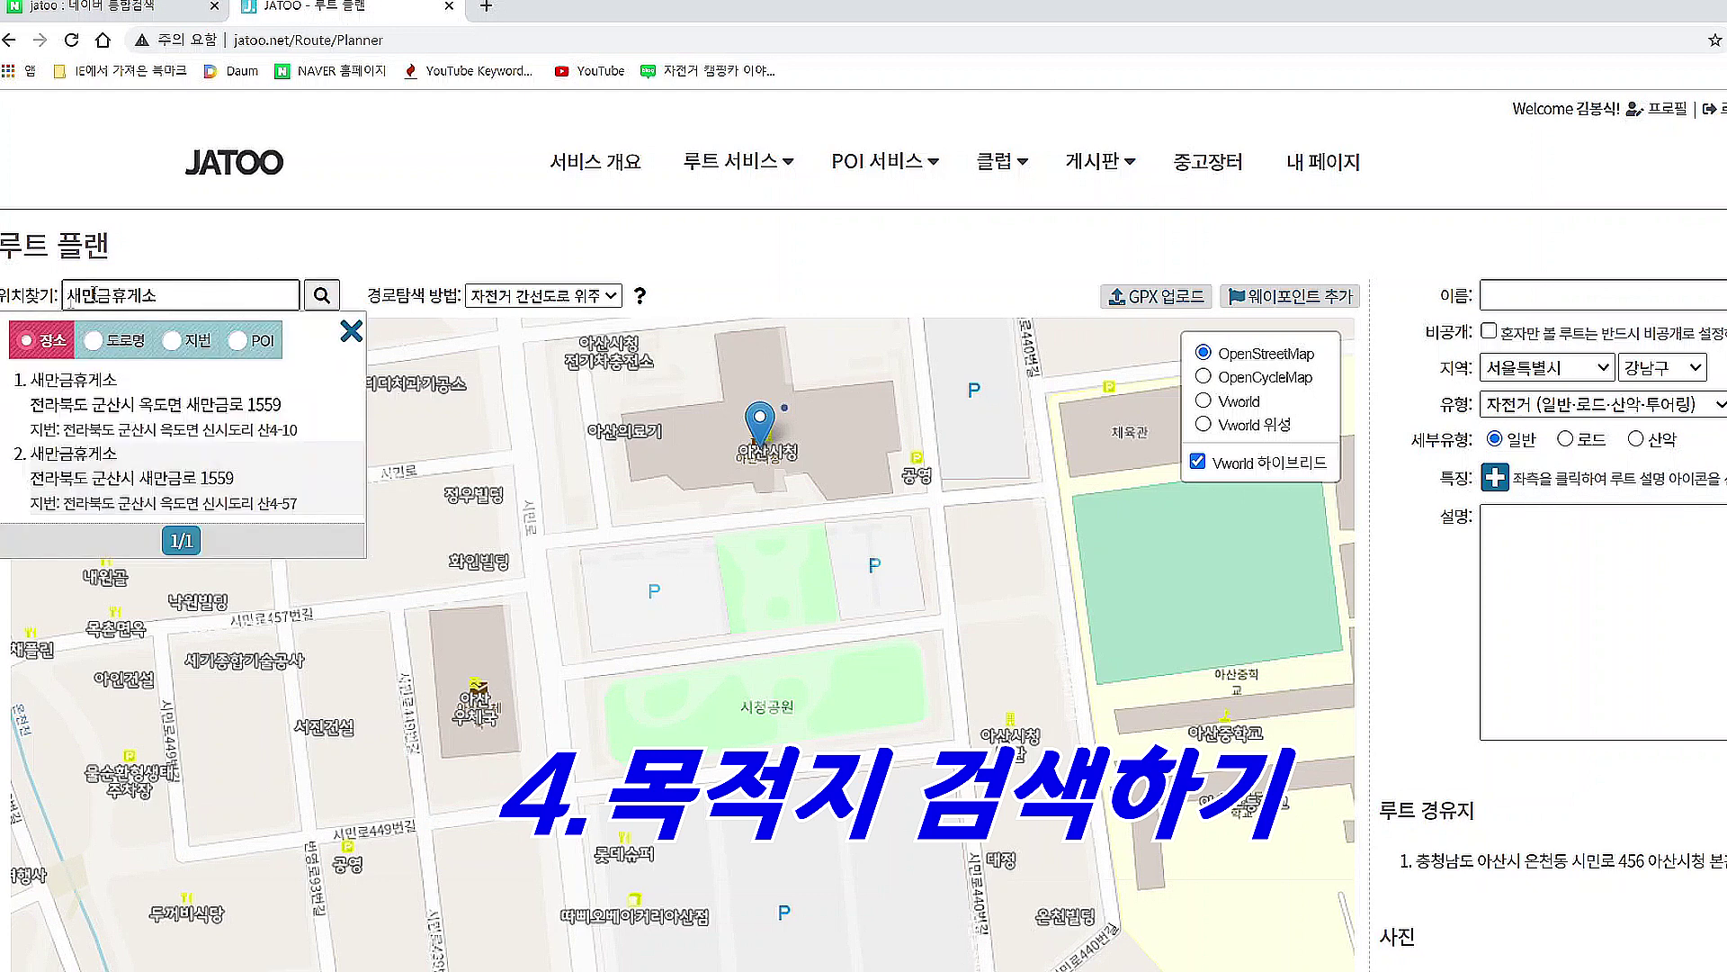
left_click(97, 389)
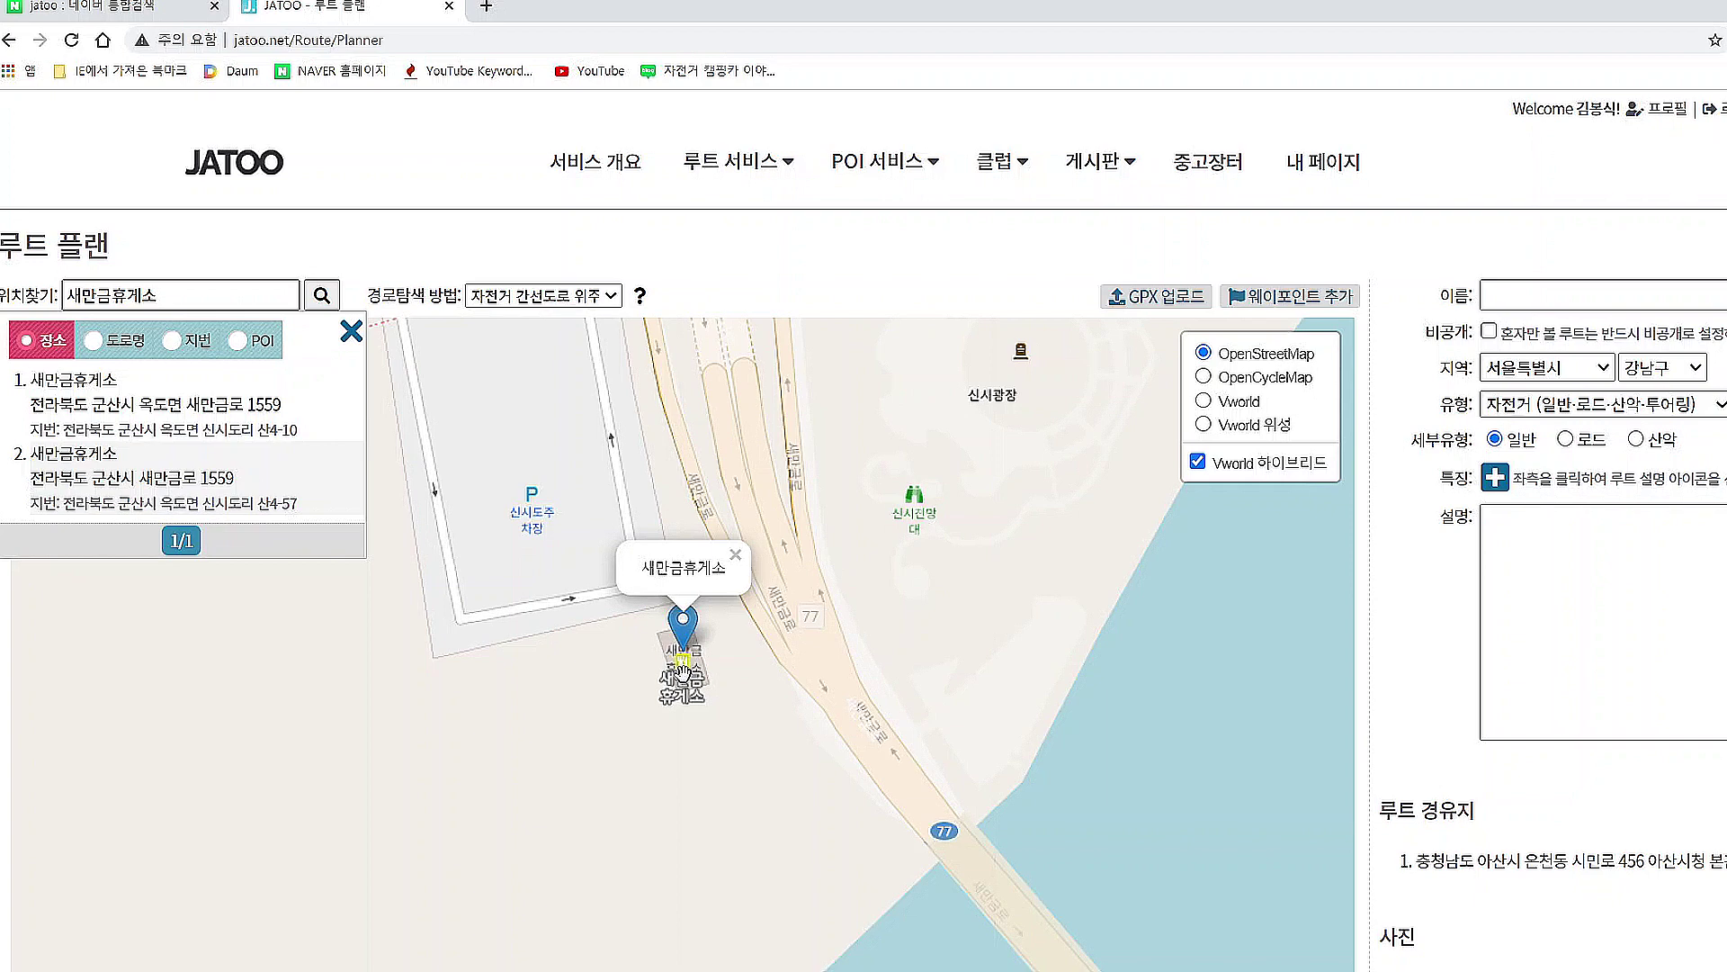
Place the route's destination point on the 새만금휴게소 building and view the generated route around it.
scroll(682, 670, "up", 1)
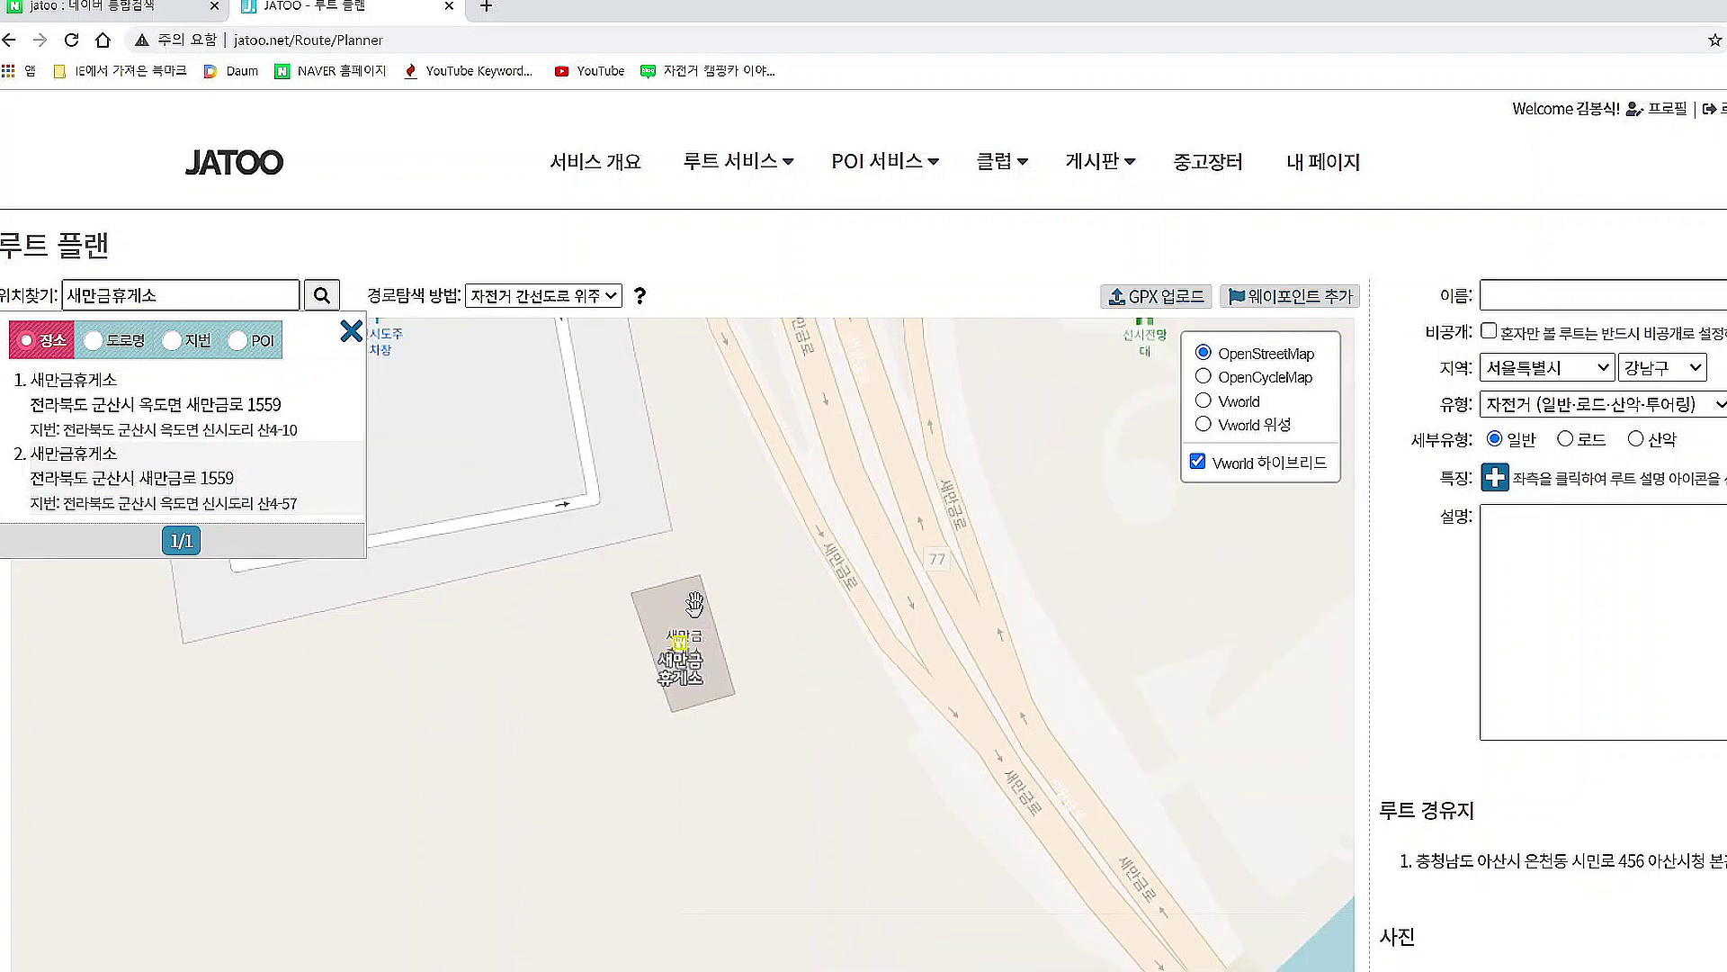
left_click(681, 642)
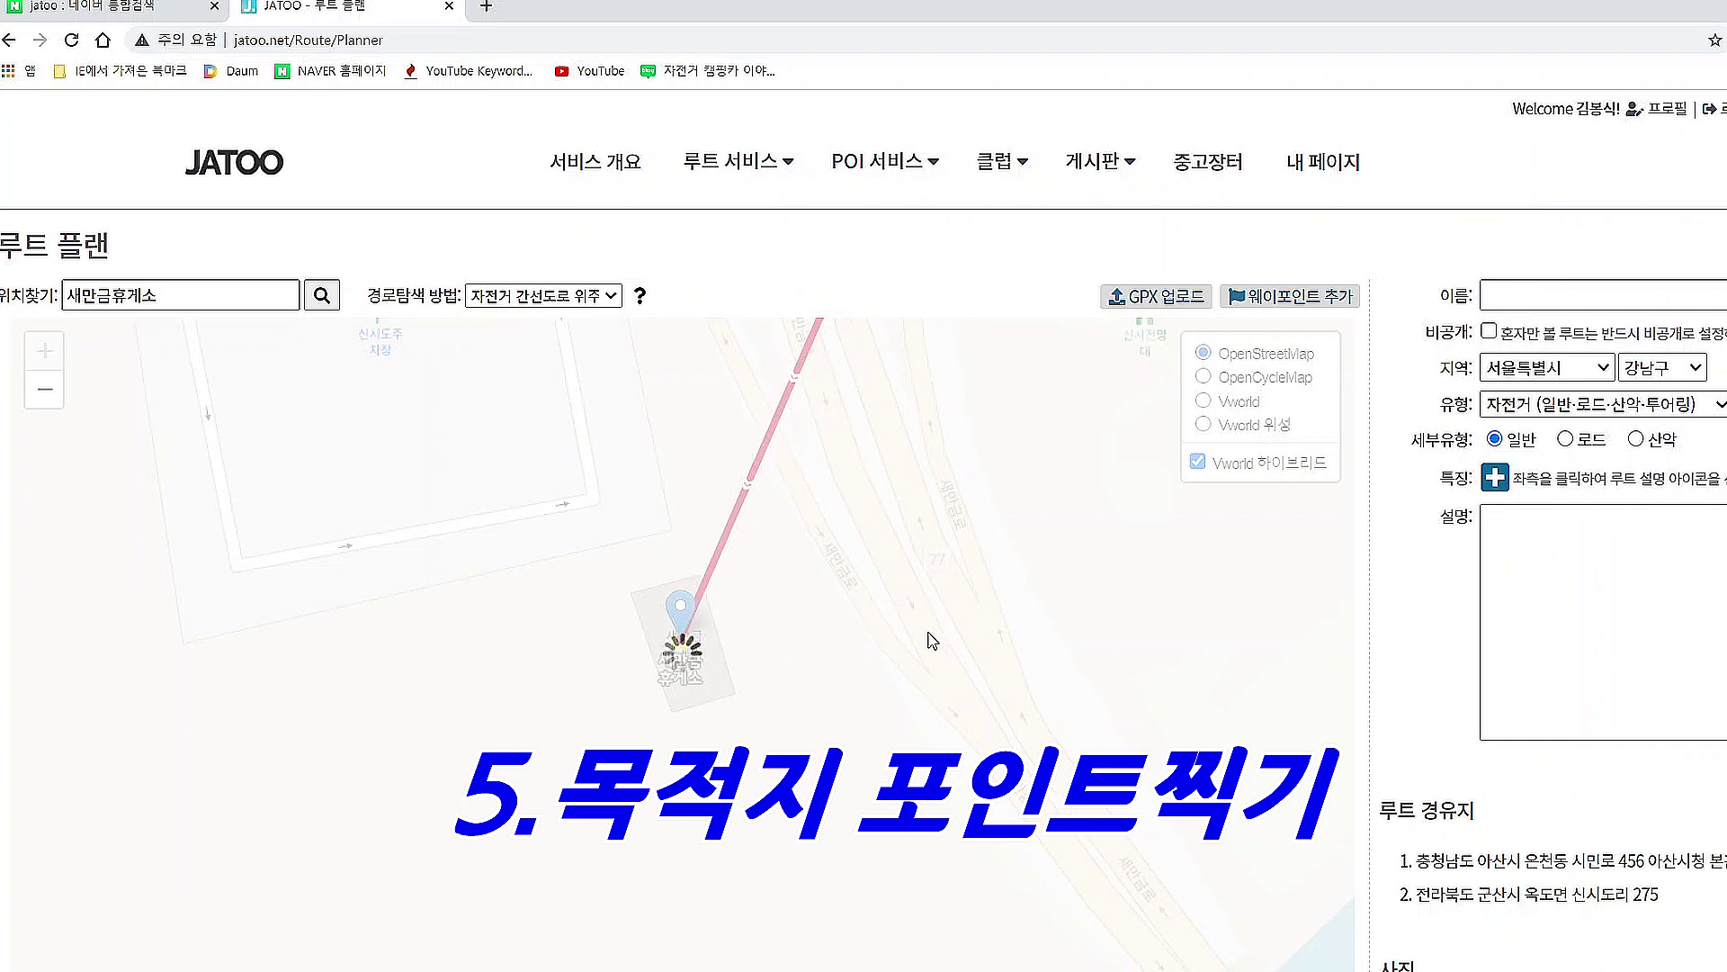
scroll(899, 602, "down", 1)
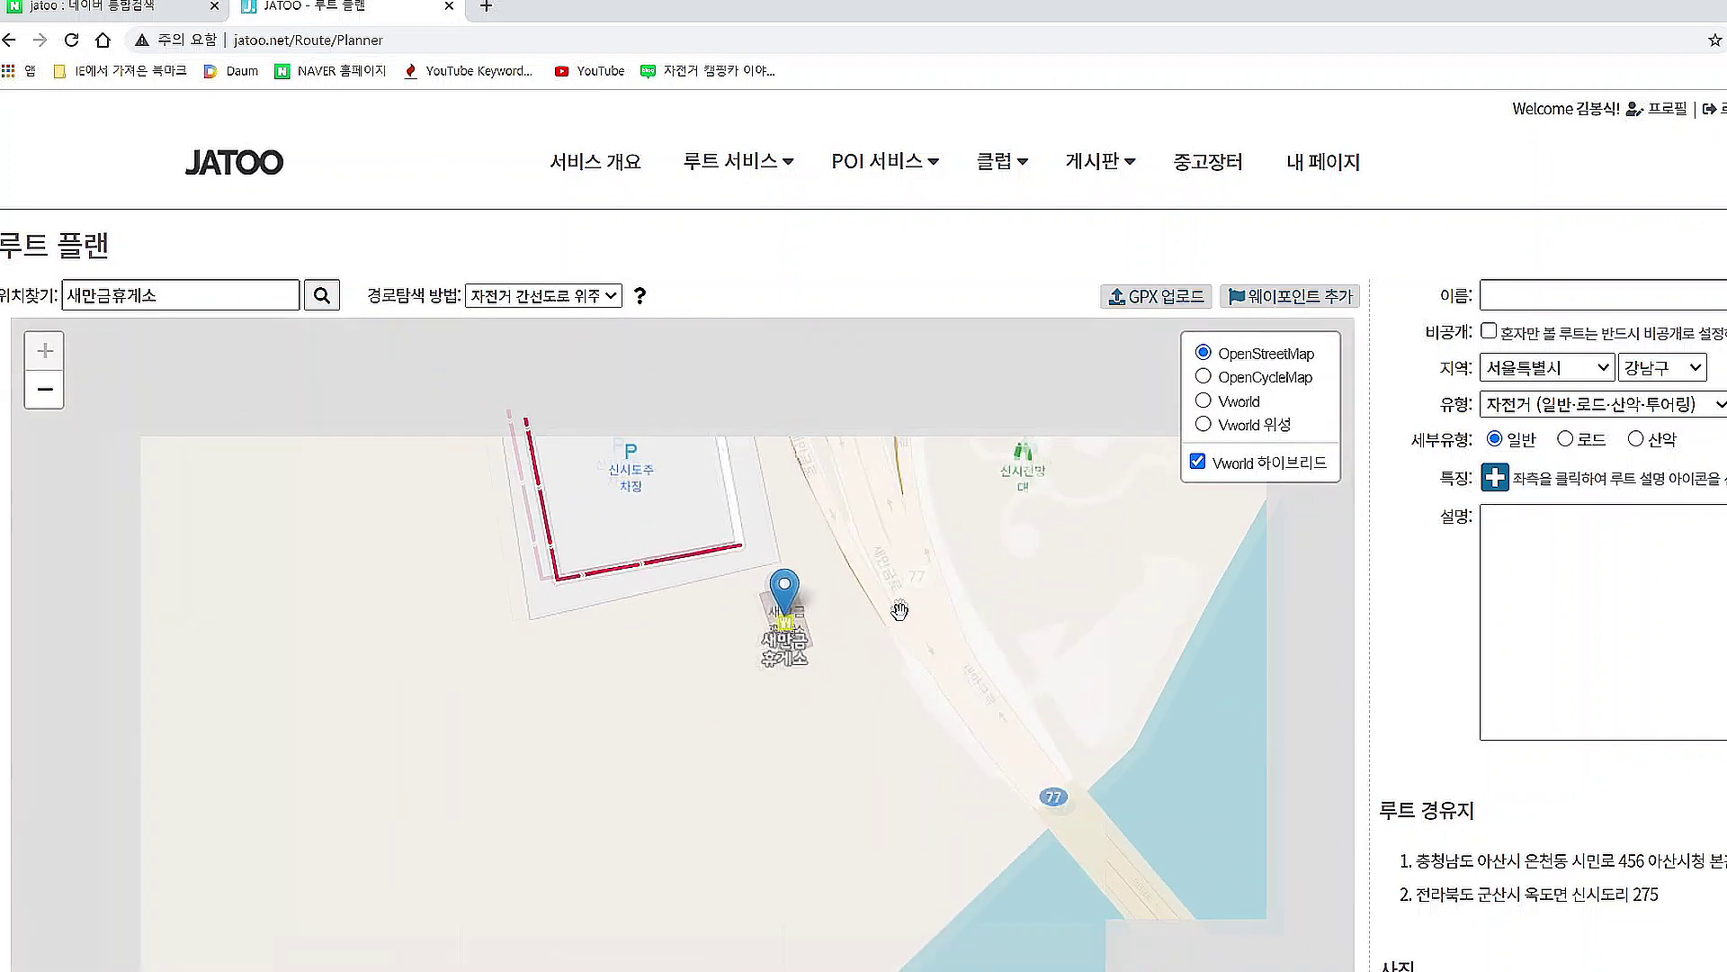
scroll(900, 610, "down", 2)
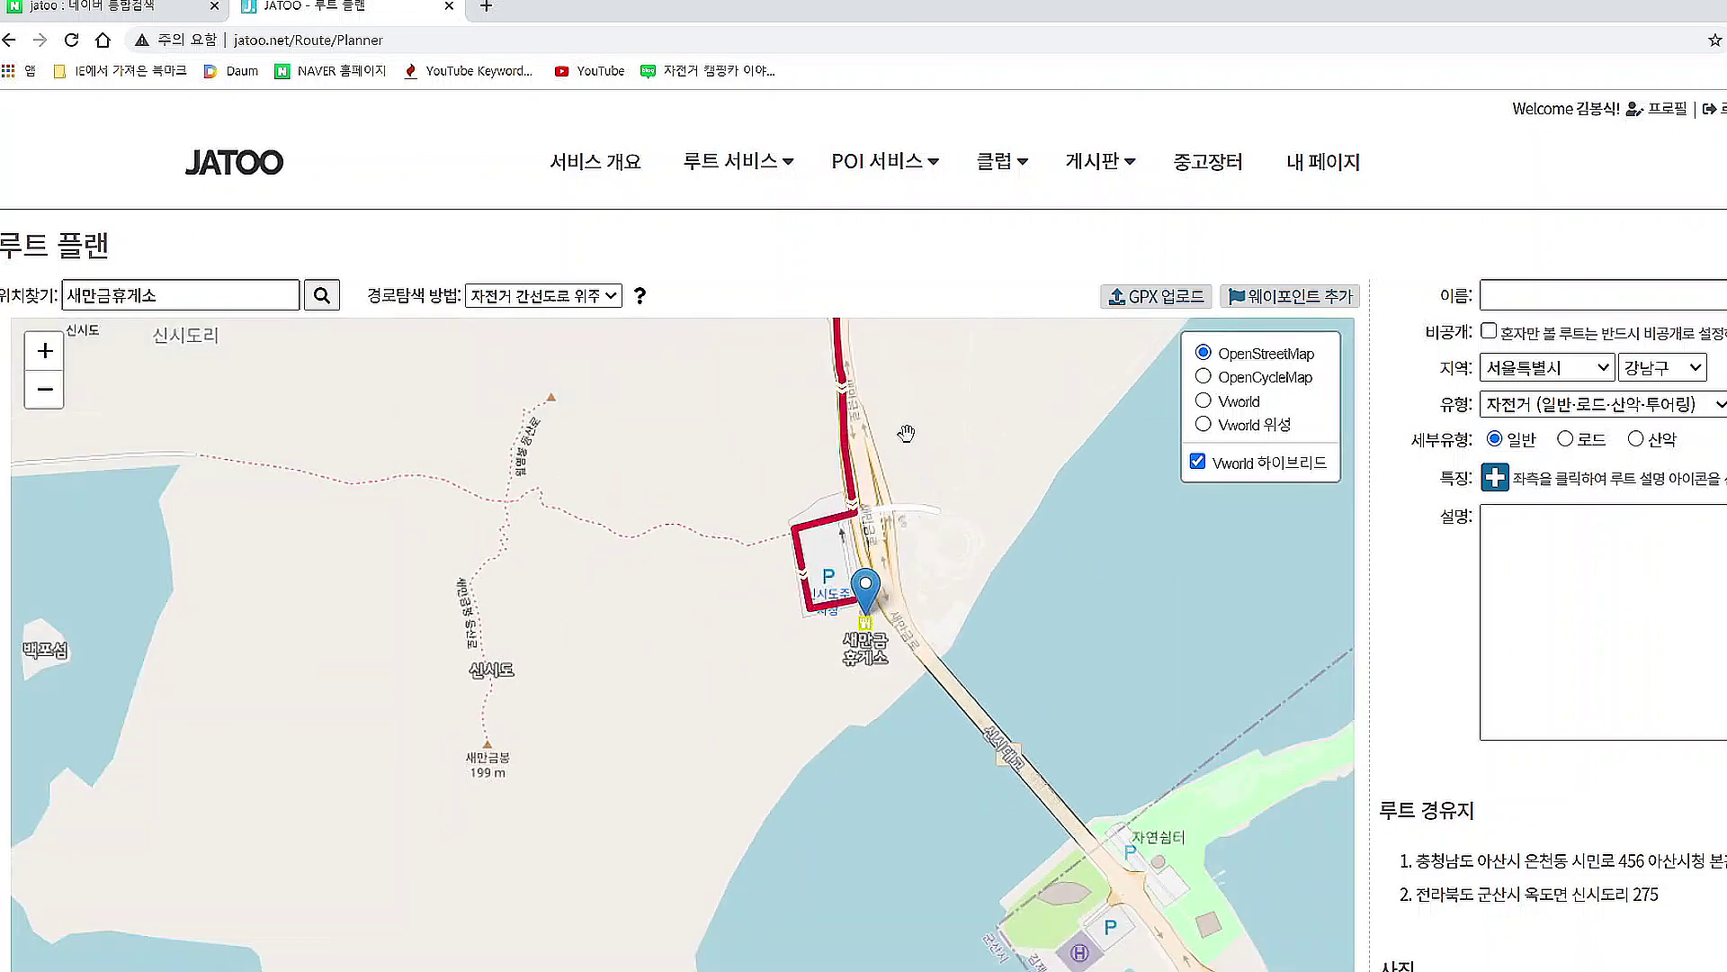
Trace the generated route across the map from the 새만금휴게소 destination back to the 아산시청 starting point.
left_click_drag(906, 434, 753, 776)
scroll(980, 598, "down", 2)
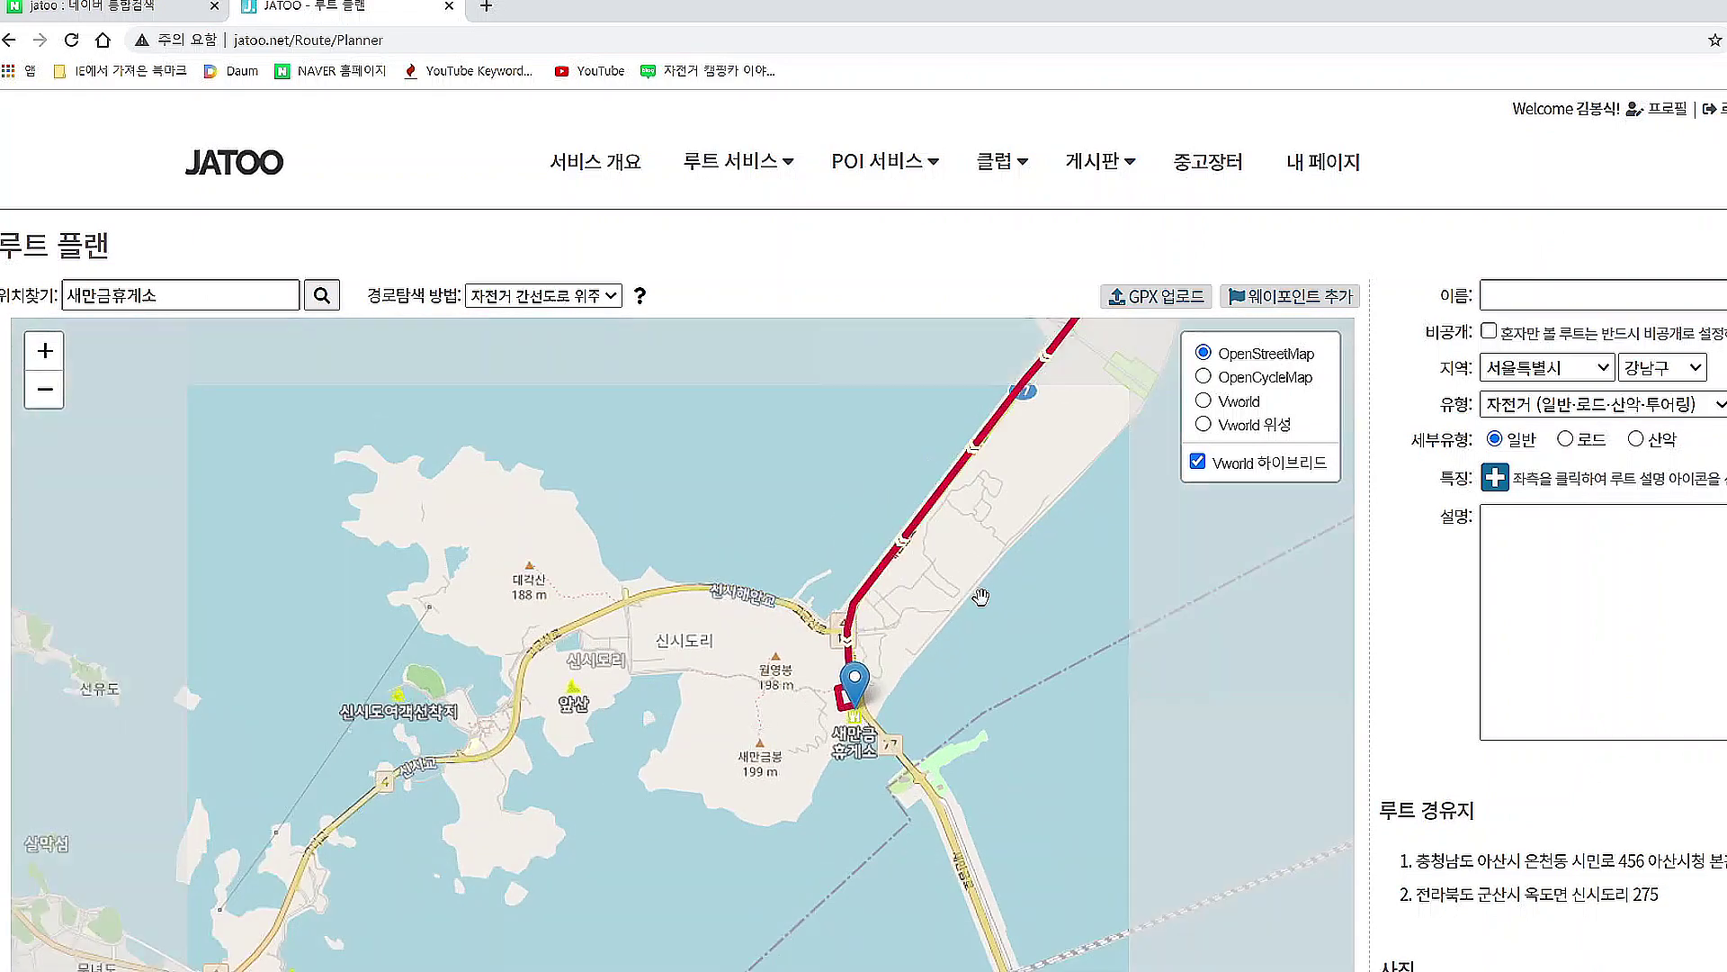
scroll(720, 563, "down", 2)
left_click_drag(880, 484, 739, 807)
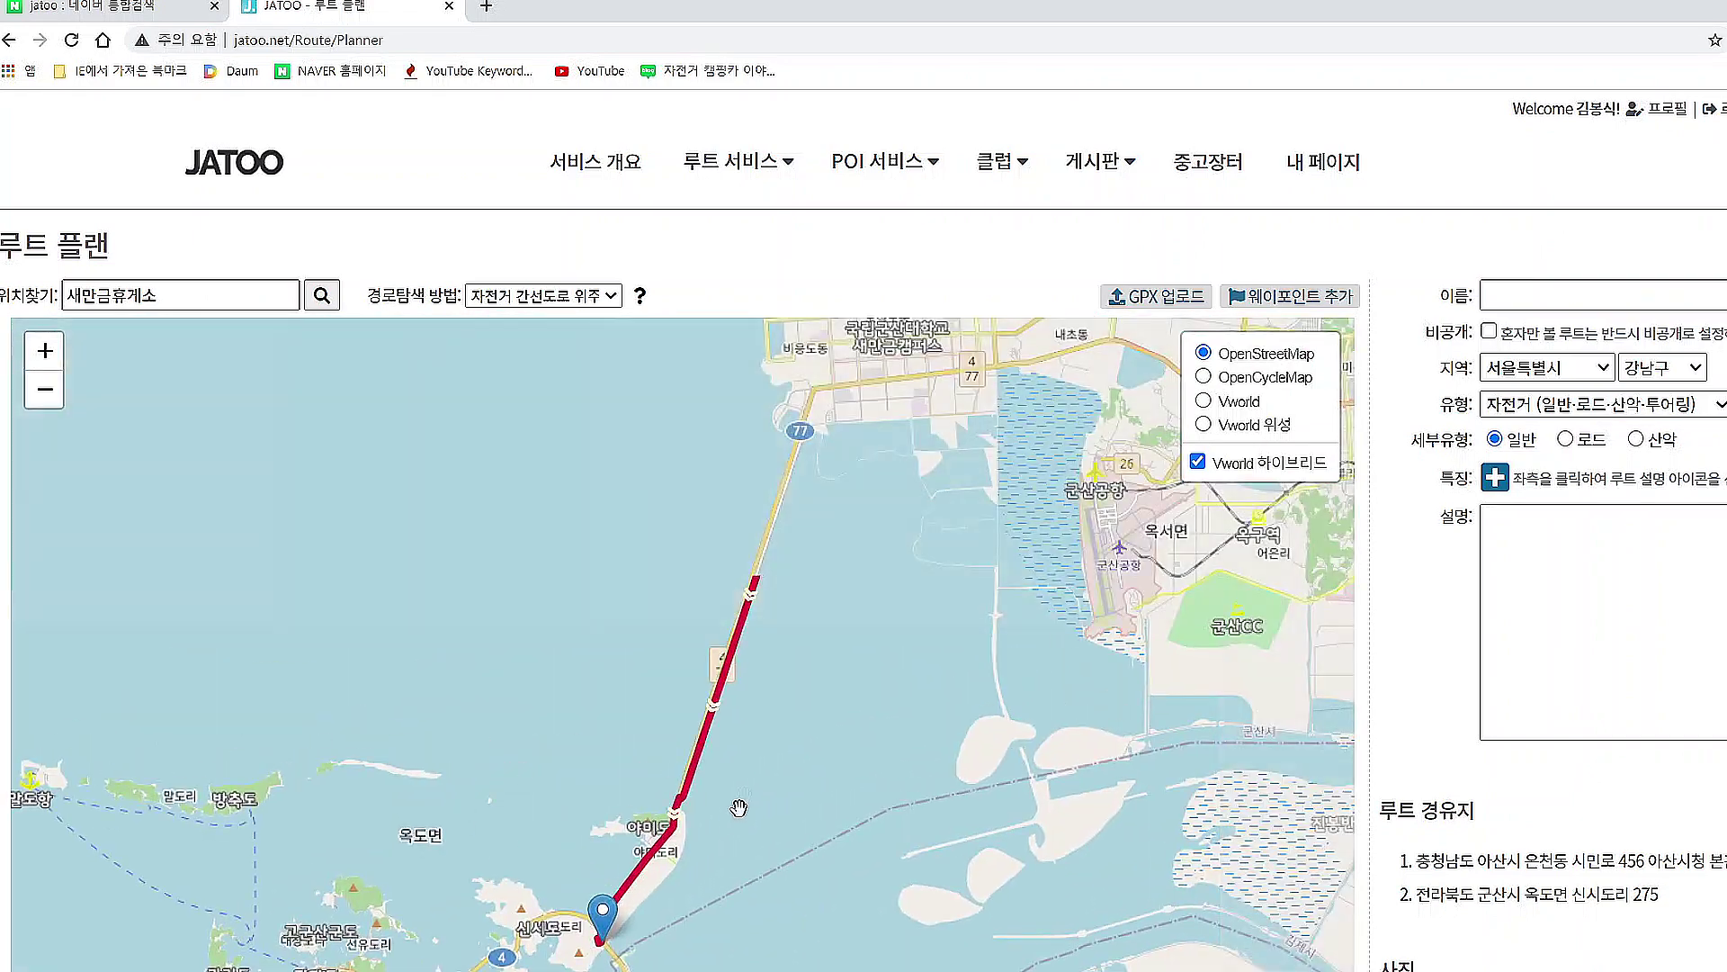
scroll(936, 530, "down", 2)
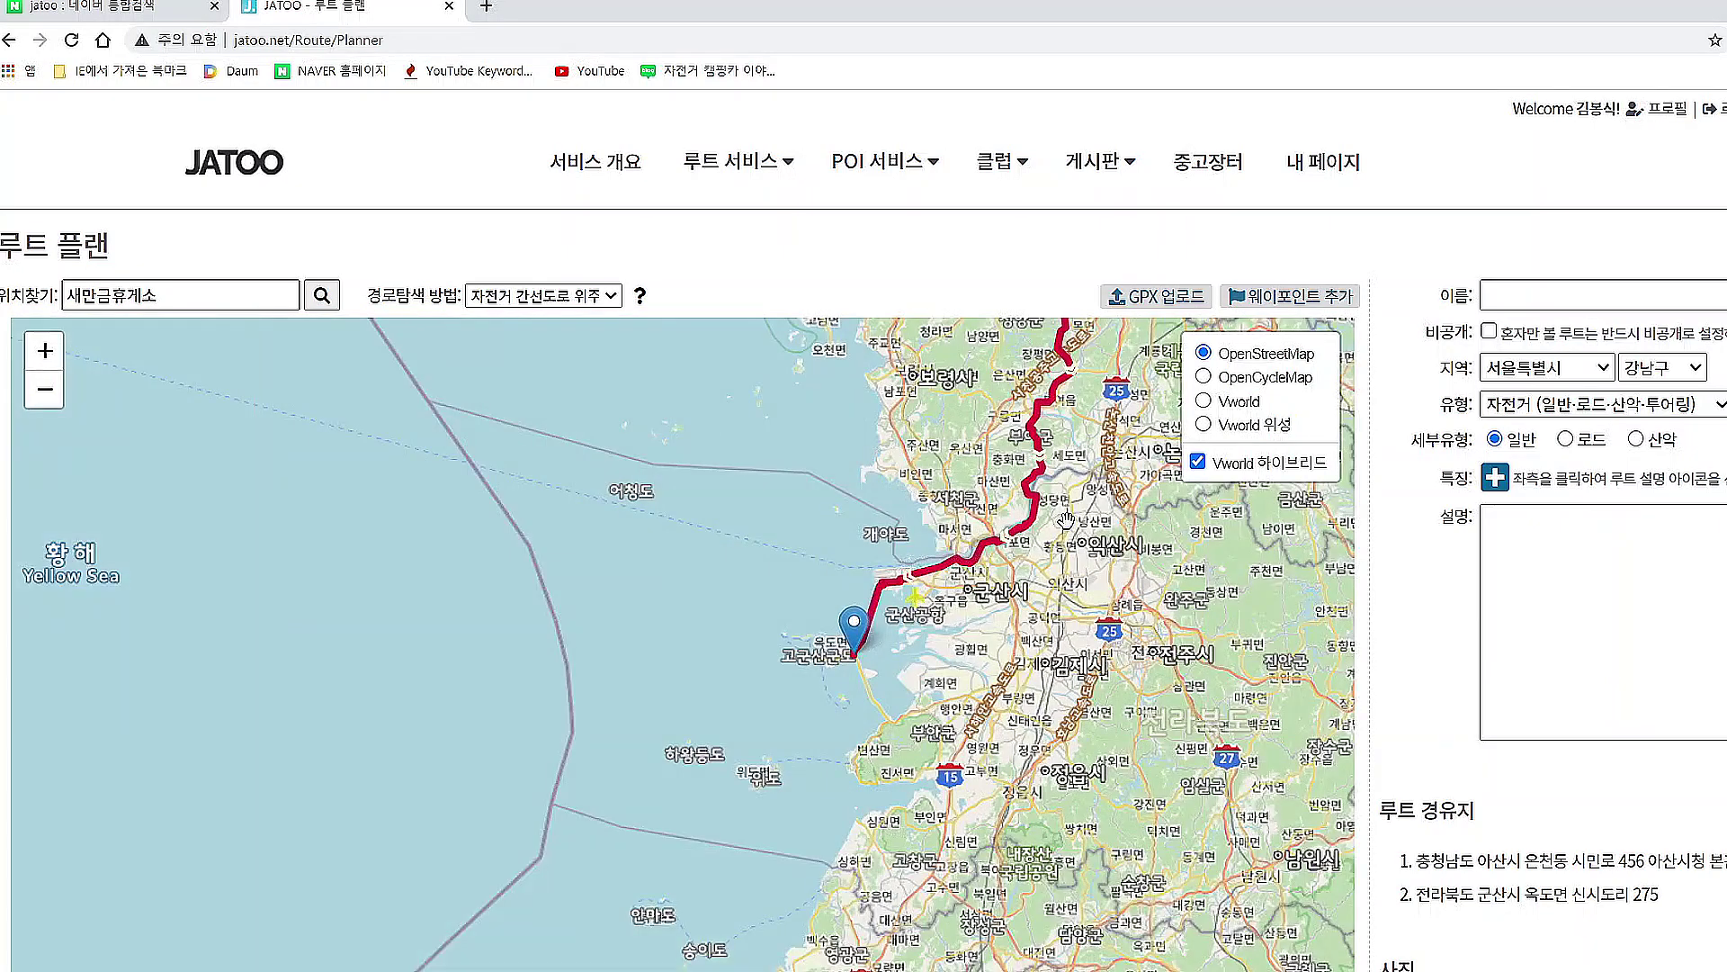
left_click_drag(1066, 520, 783, 657)
scroll(835, 515, "down", 1)
scroll(835, 514, "down", 1)
left_click_drag(831, 395, 808, 529)
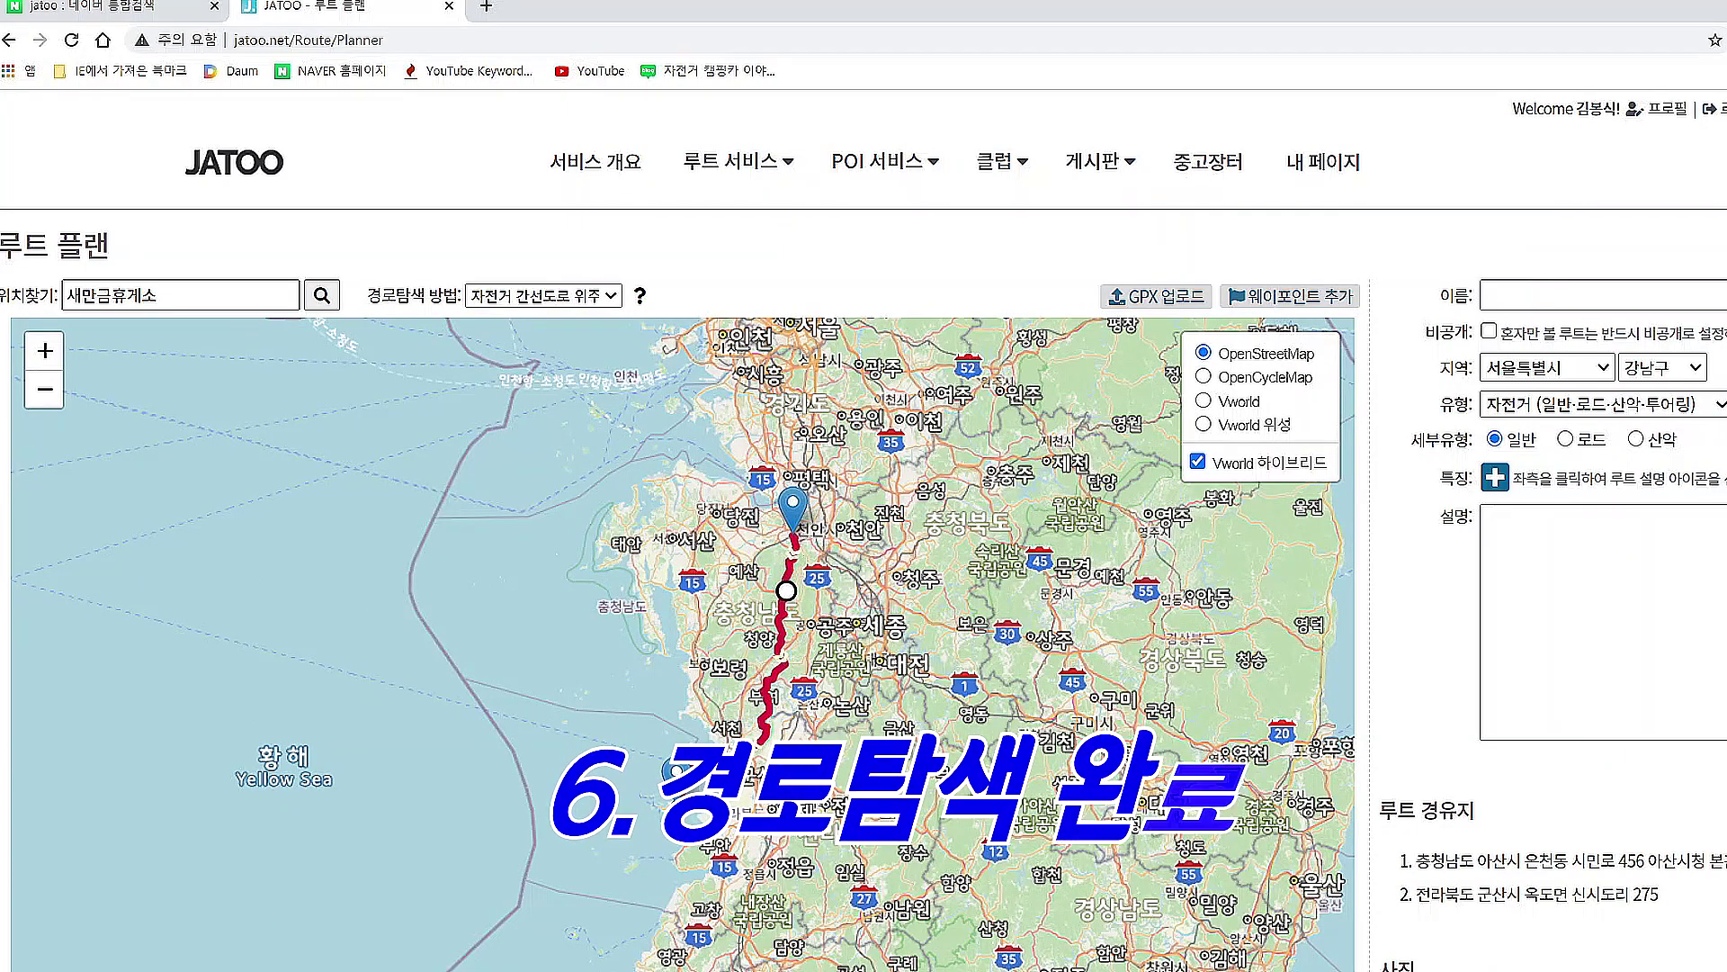
scroll(678, 769, "up", 1)
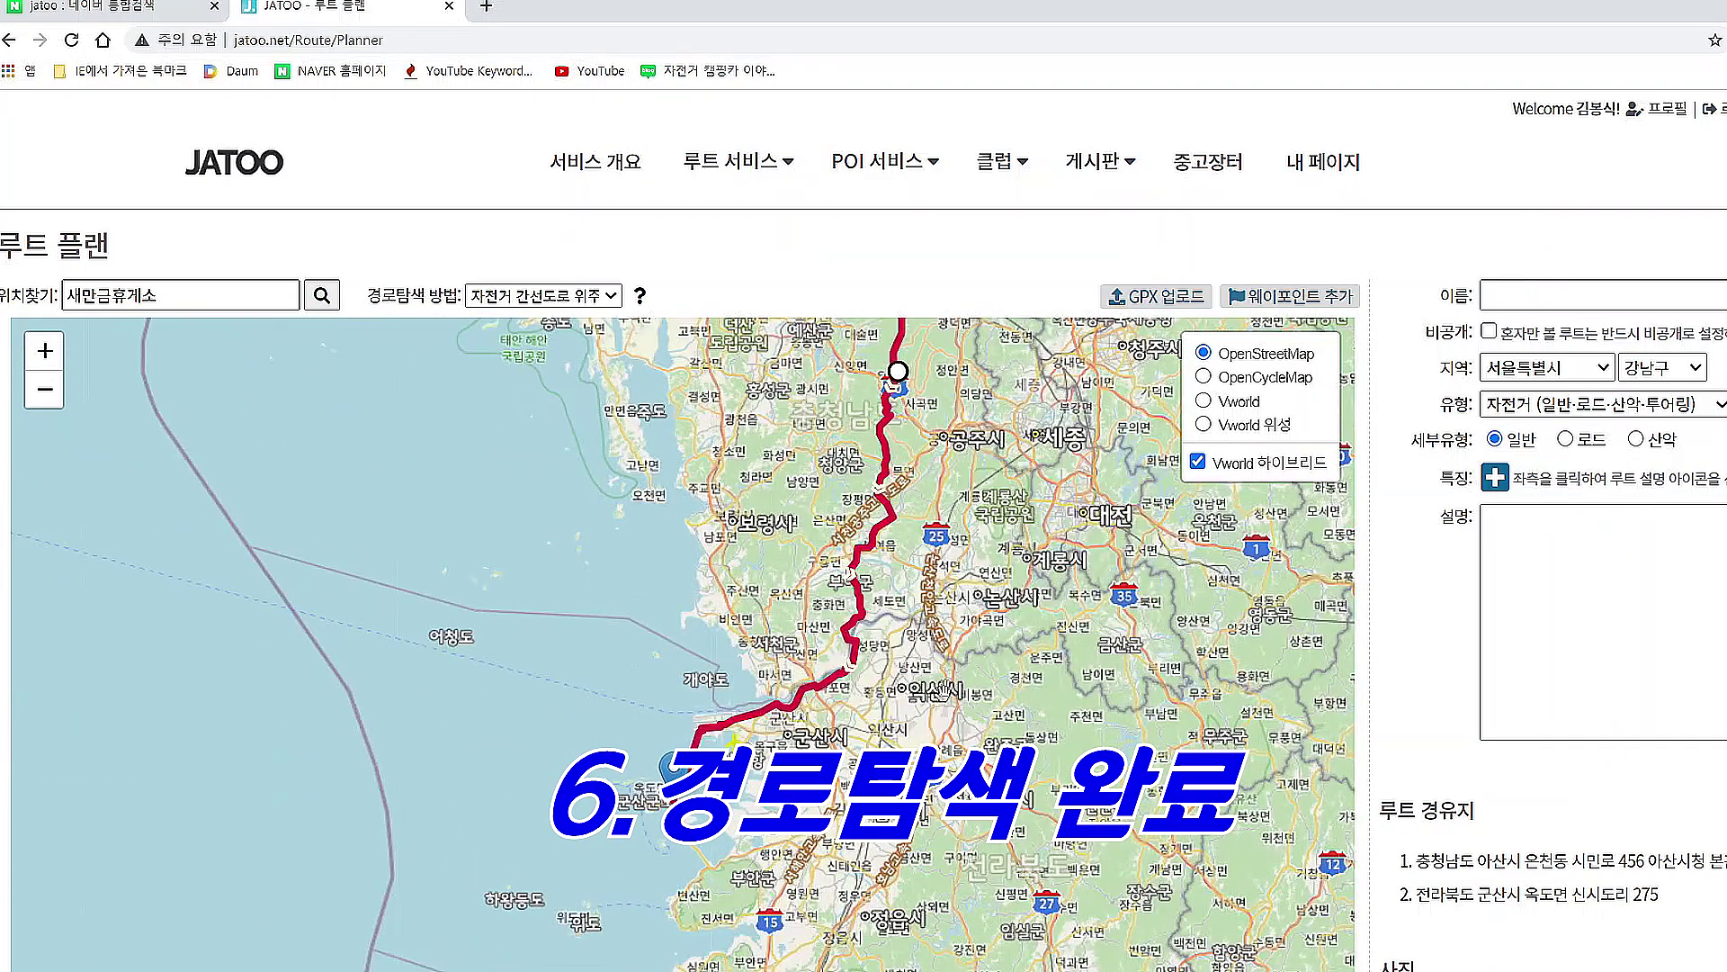
left_click_drag(936, 396, 896, 595)
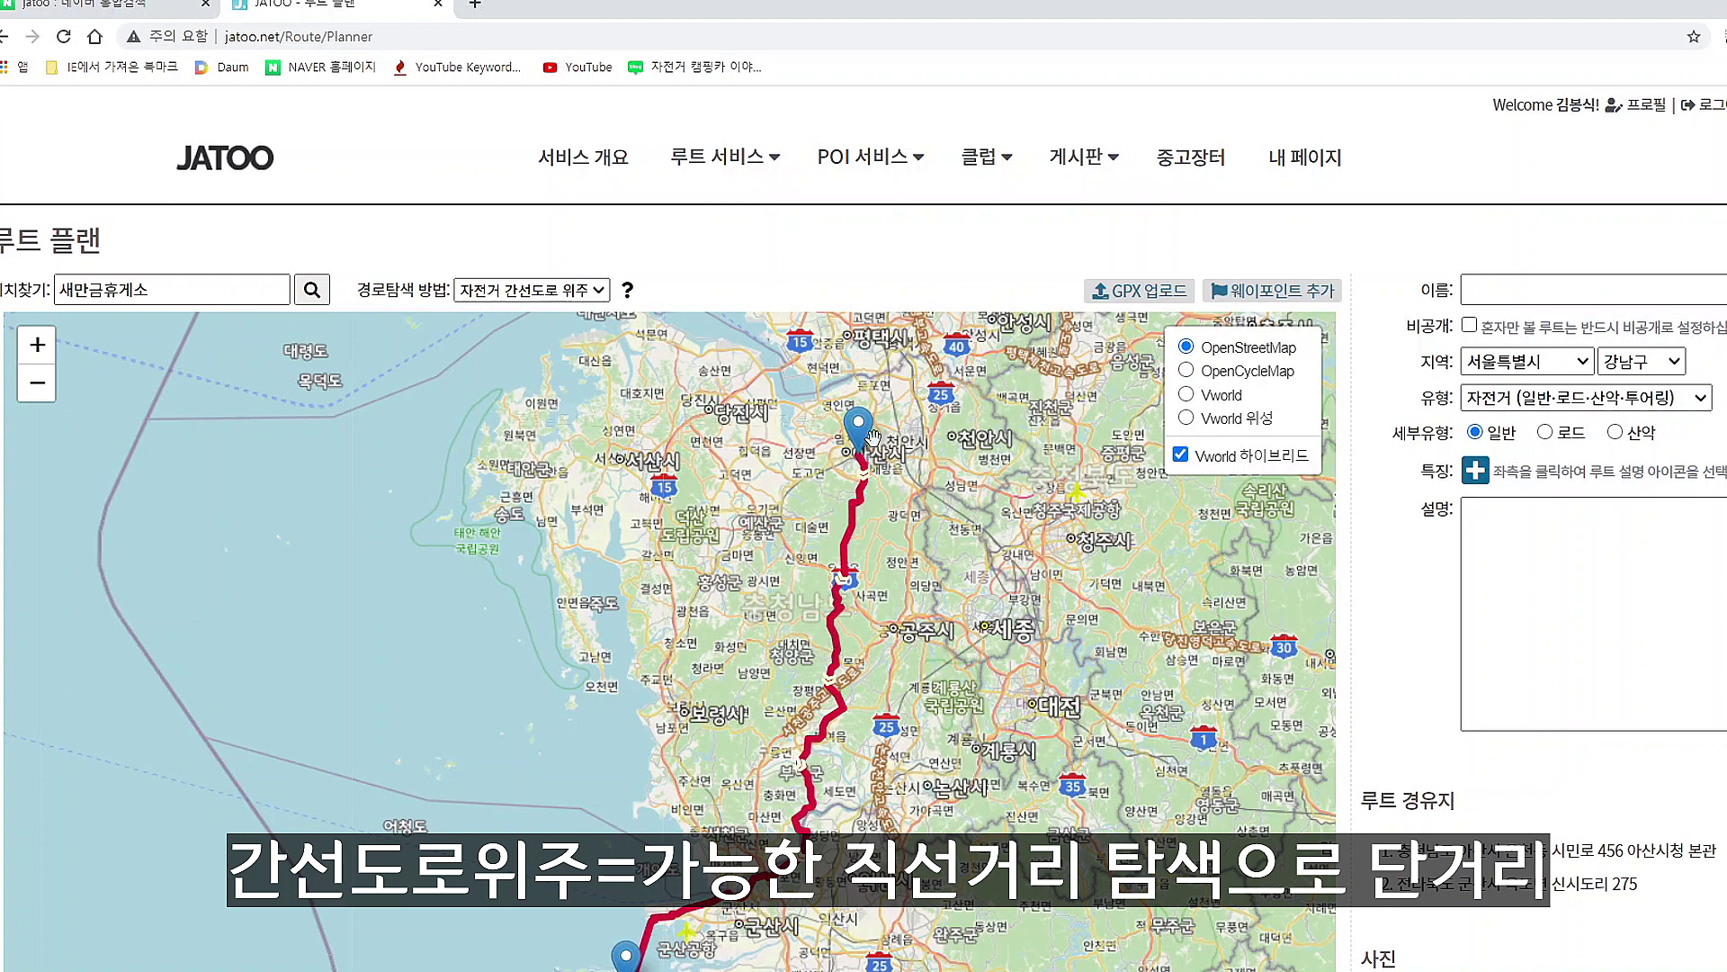
Set the route-finding method to 자전거 이면도로 위주 and remove the existing destination point at 새만금휴게소.
left_click(600, 290)
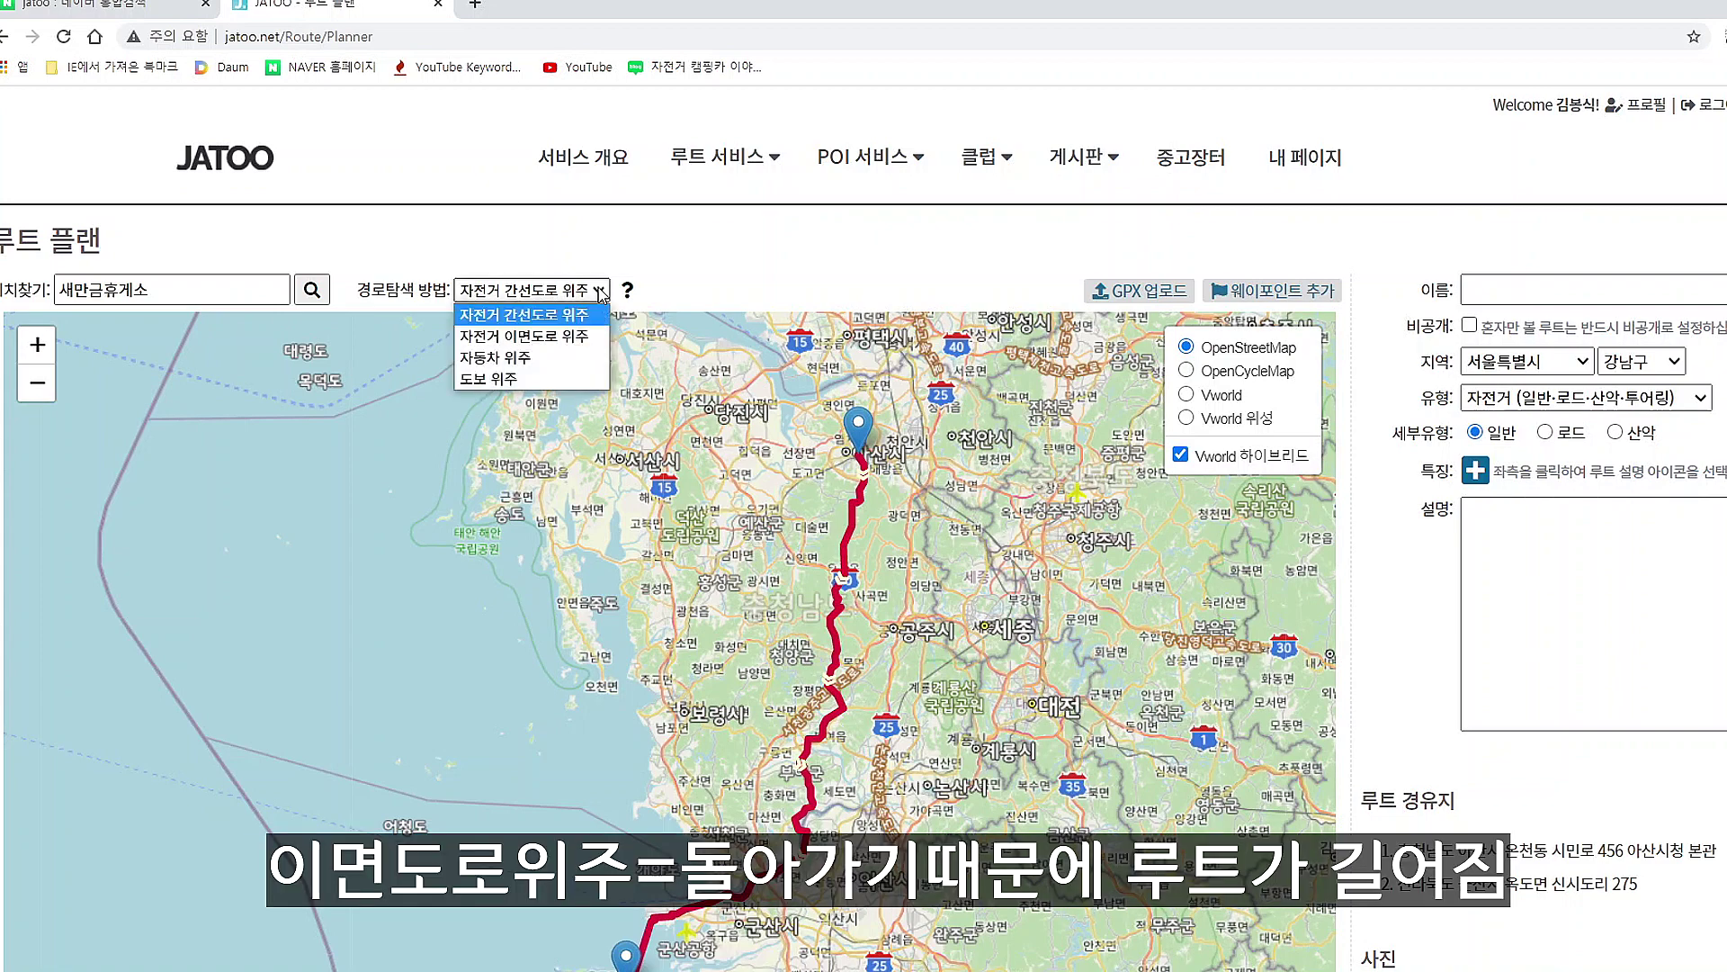
left_click(558, 337)
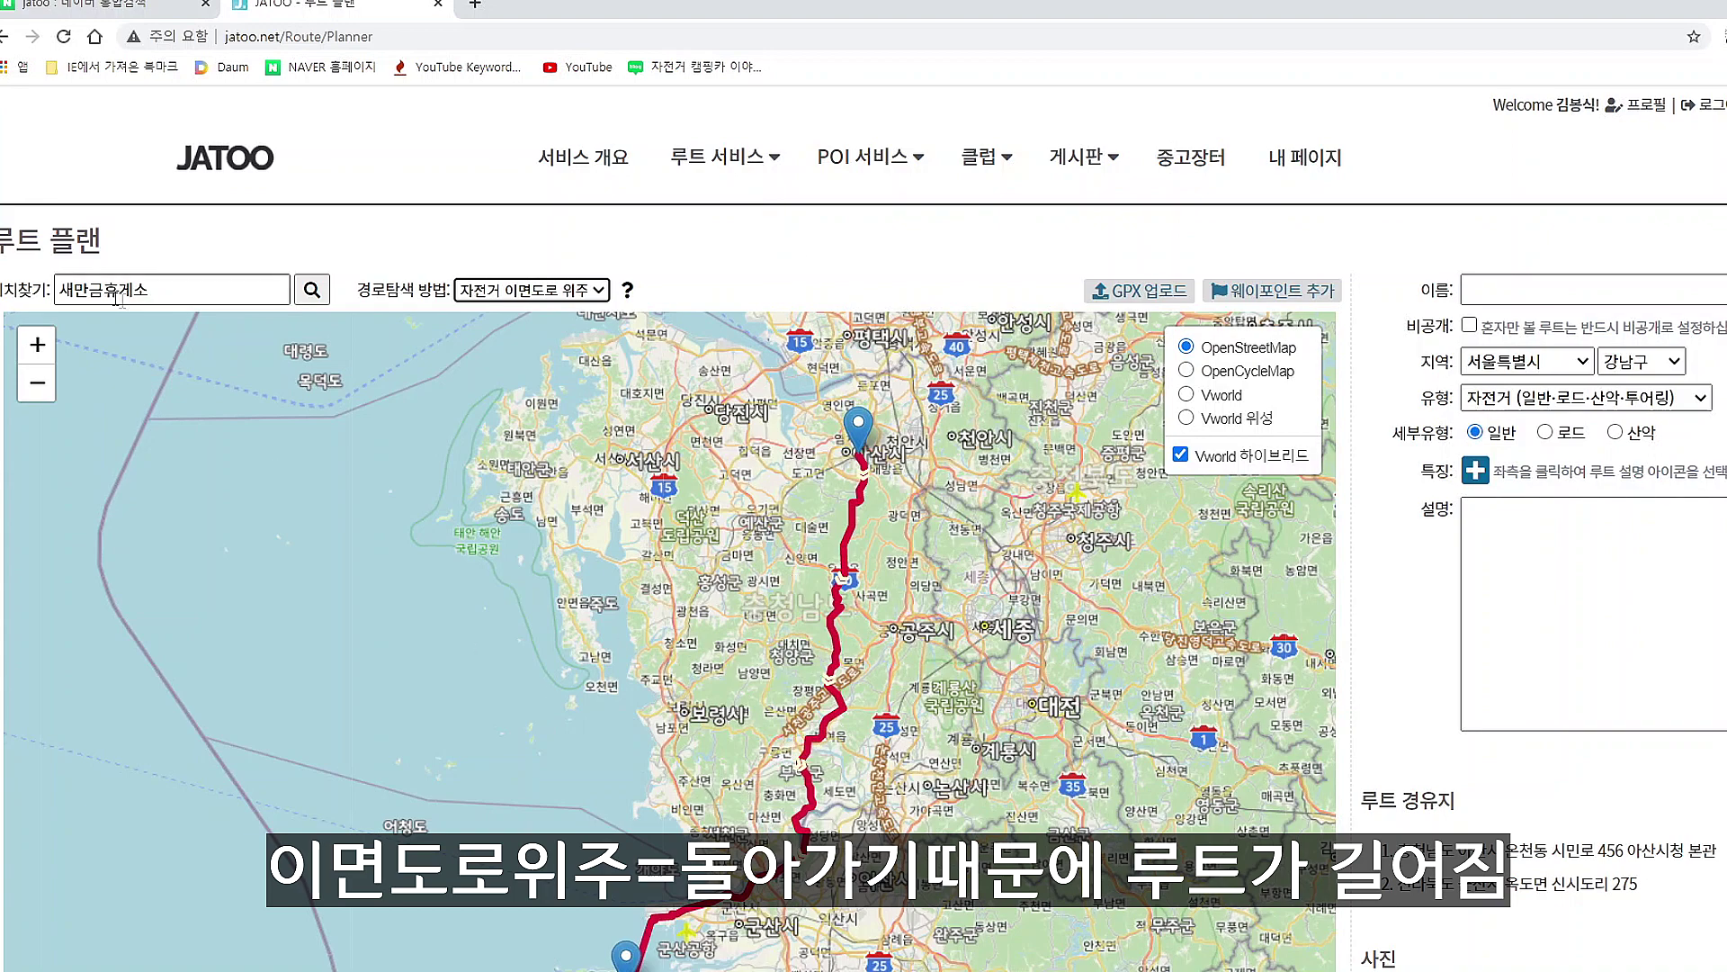
left_click_drag(743, 777, 746, 770)
scroll(839, 527, "up", 3)
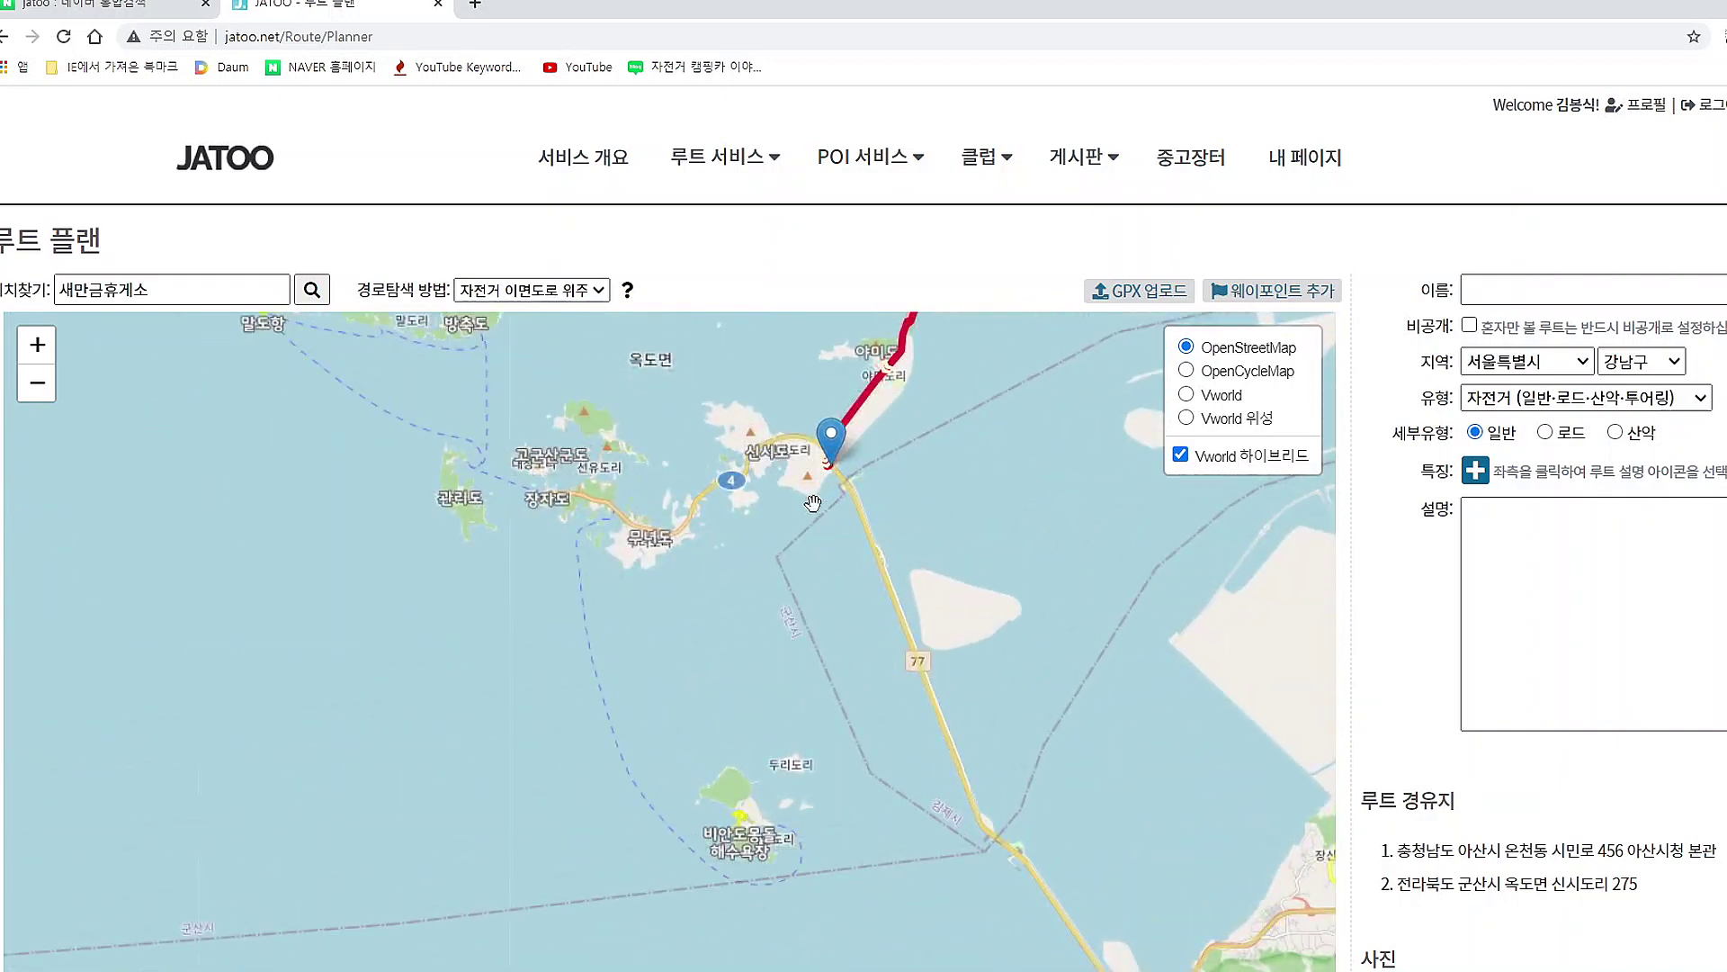
scroll(796, 512, "up", 1)
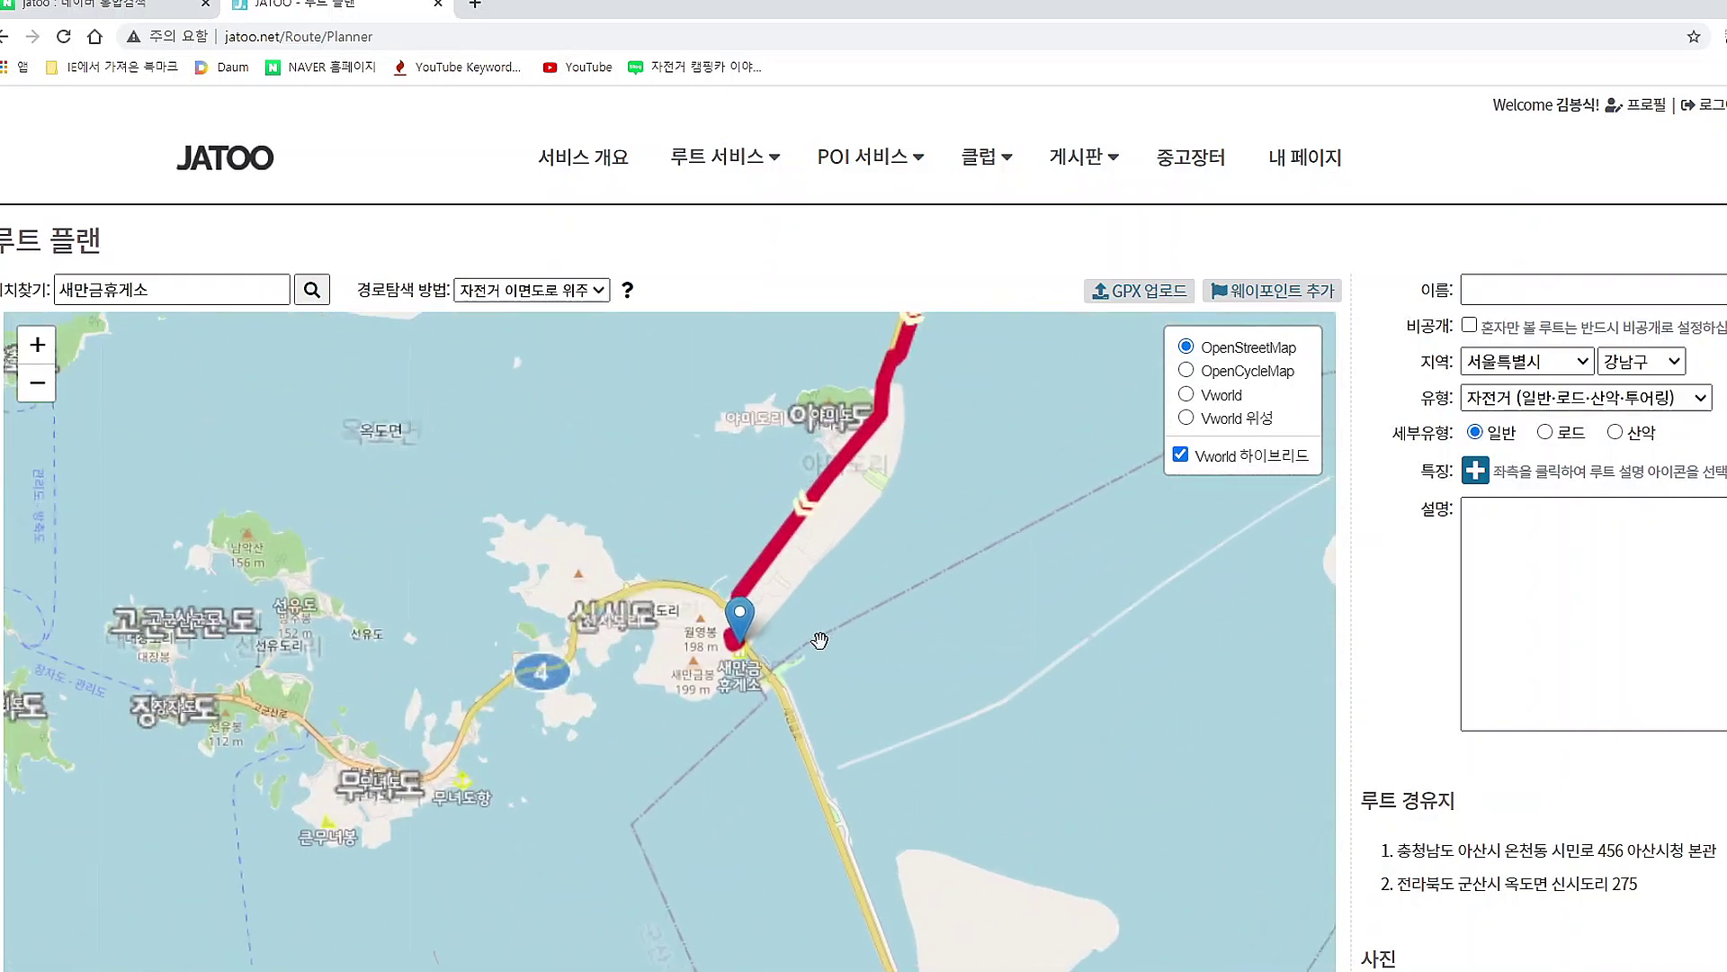
scroll(758, 657, "up", 2)
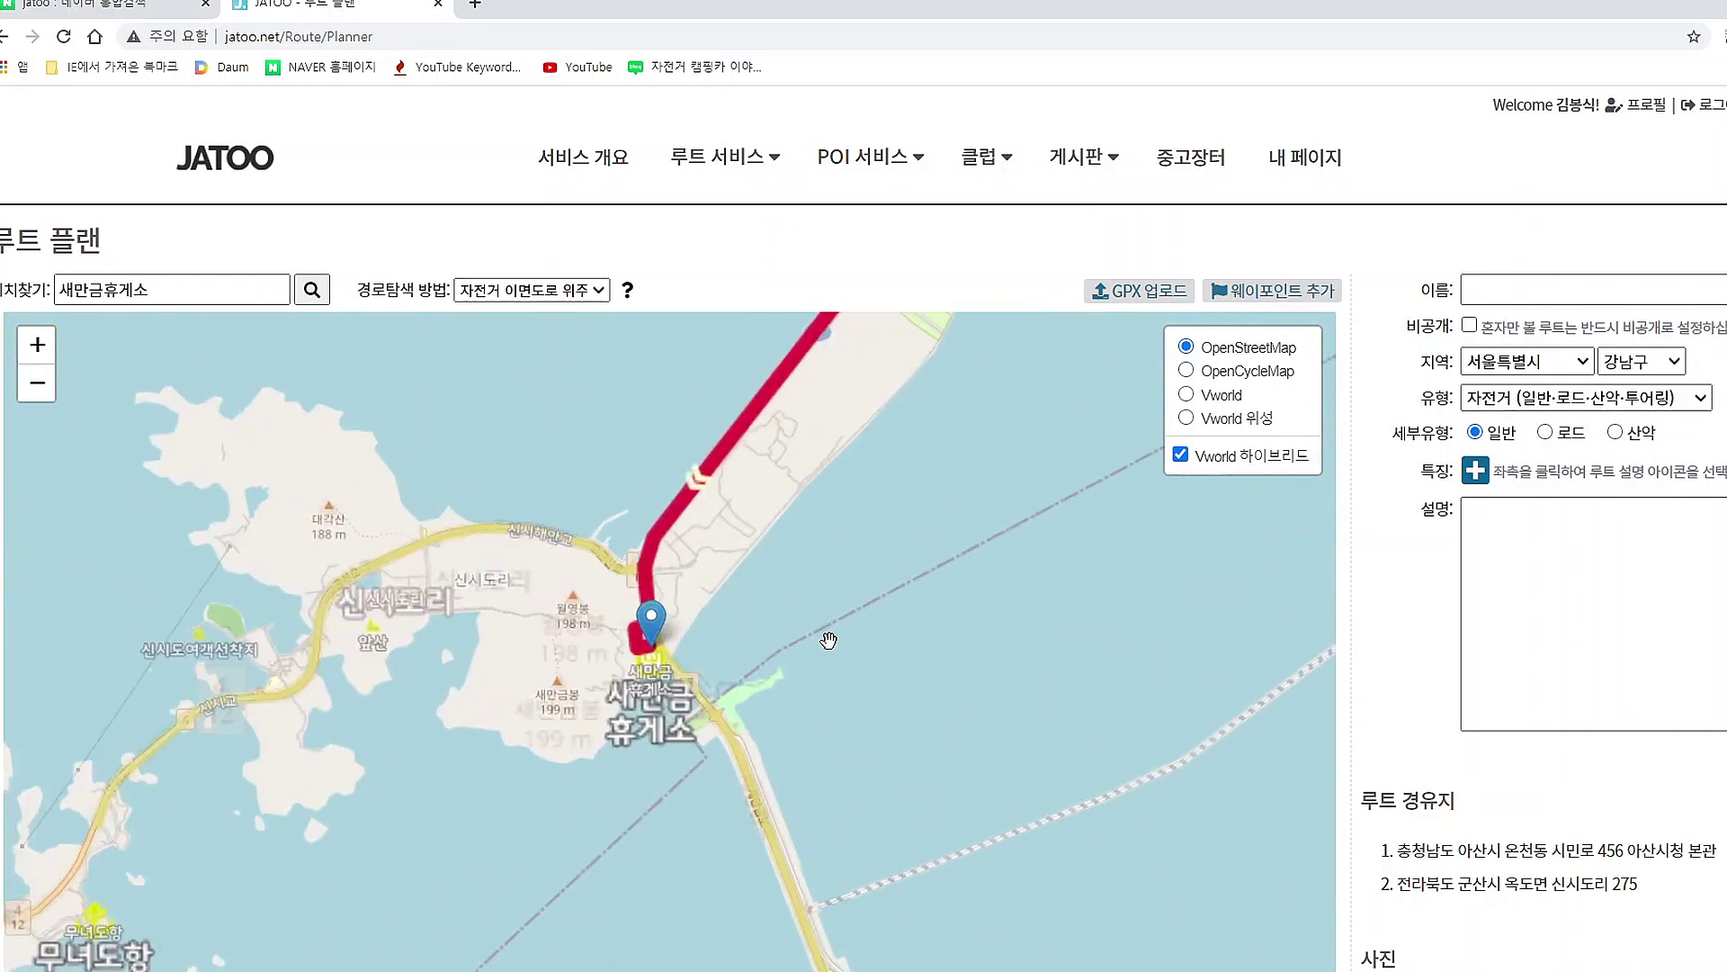
left_click(651, 630)
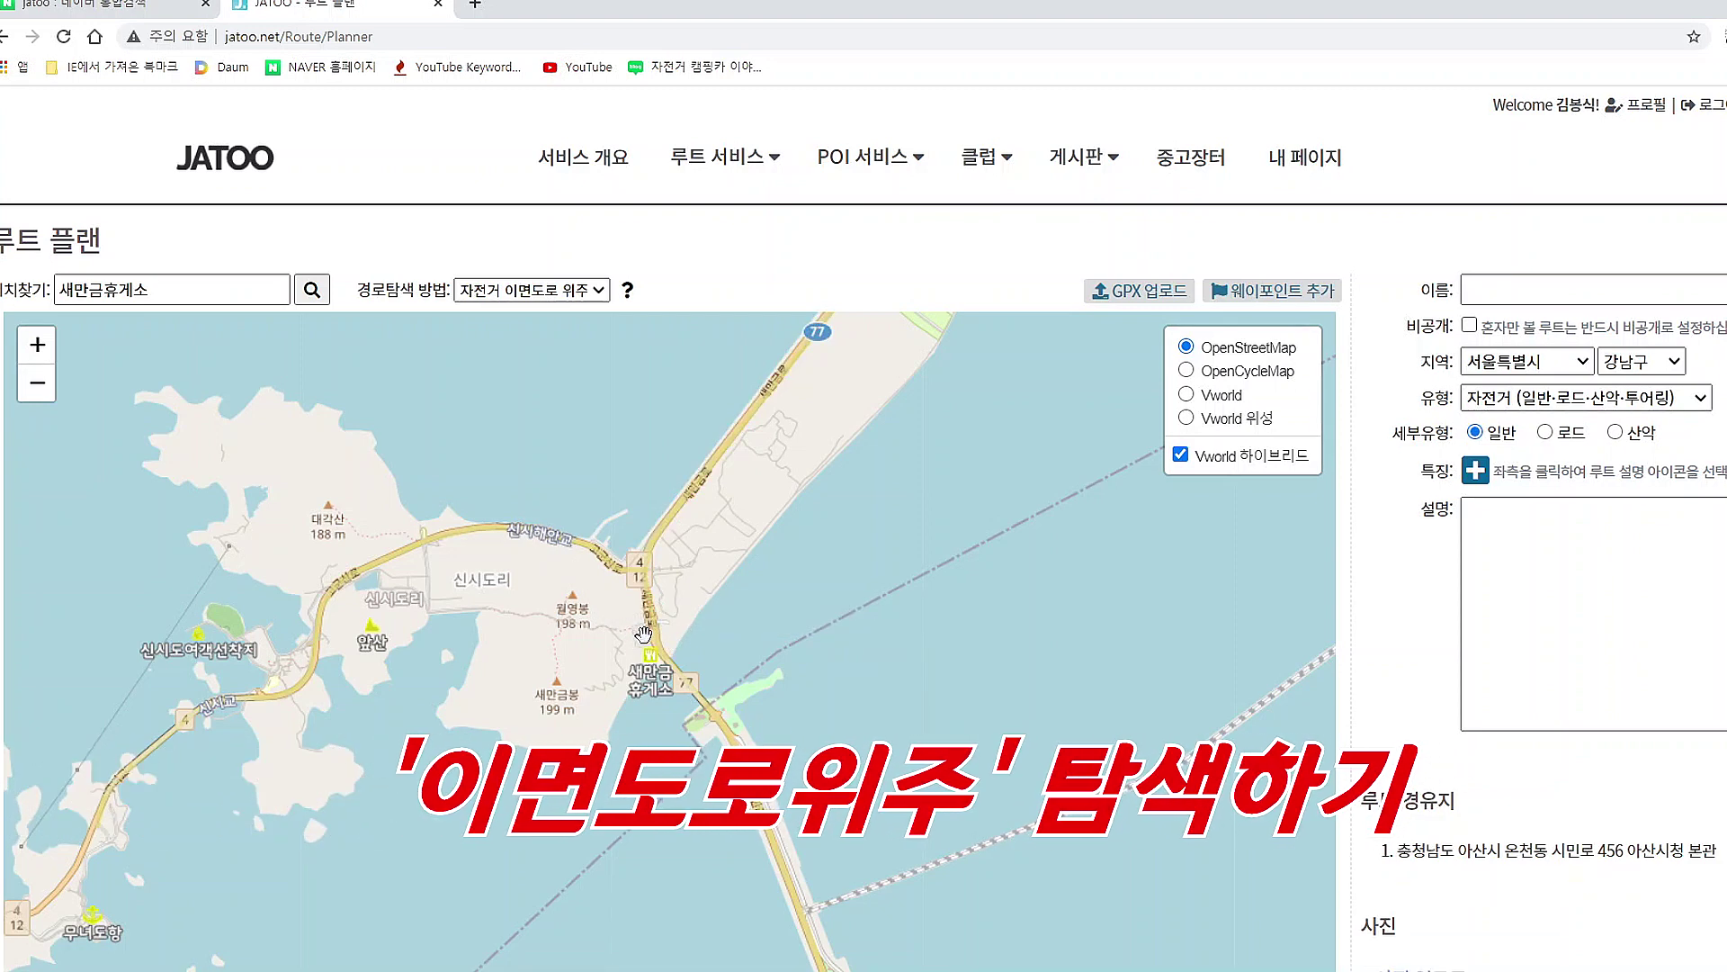
Place the destination point on 새만금휴게소 again to regenerate the route with the selected method.
left_click(601, 294)
left_click(601, 293)
left_click(648, 663)
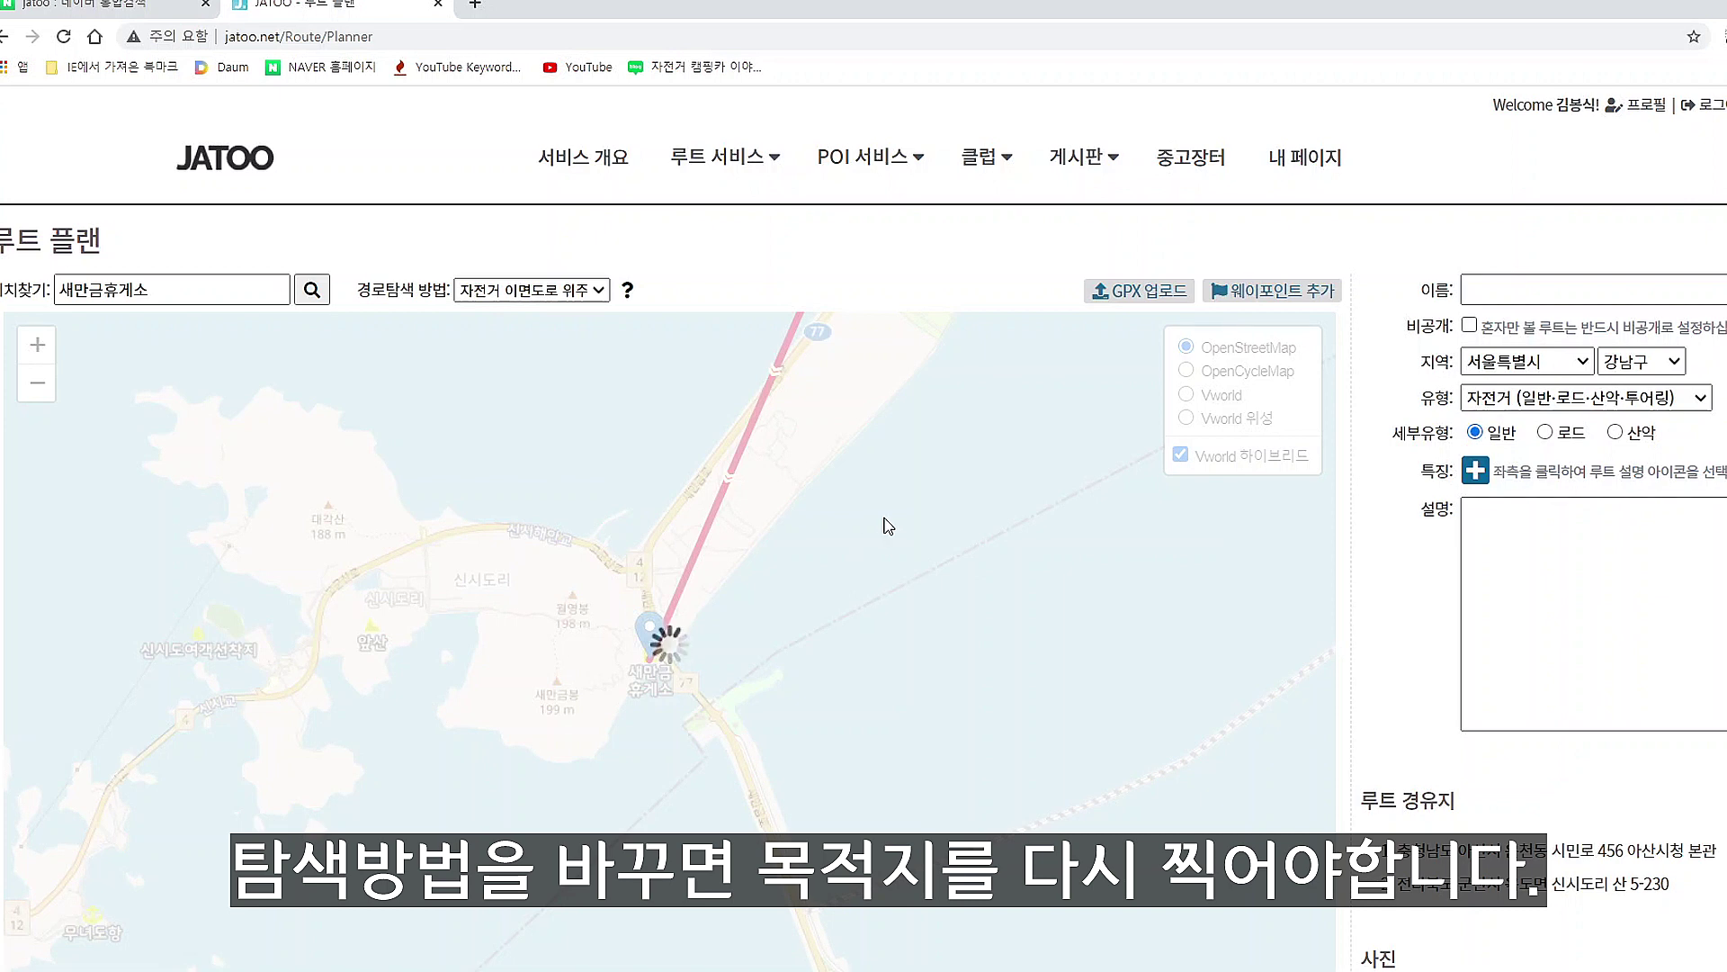
View the whole recalculated route between 새만금휴게소 and 아산 and check the available route-finding methods.
scroll(1059, 507, "down", 1)
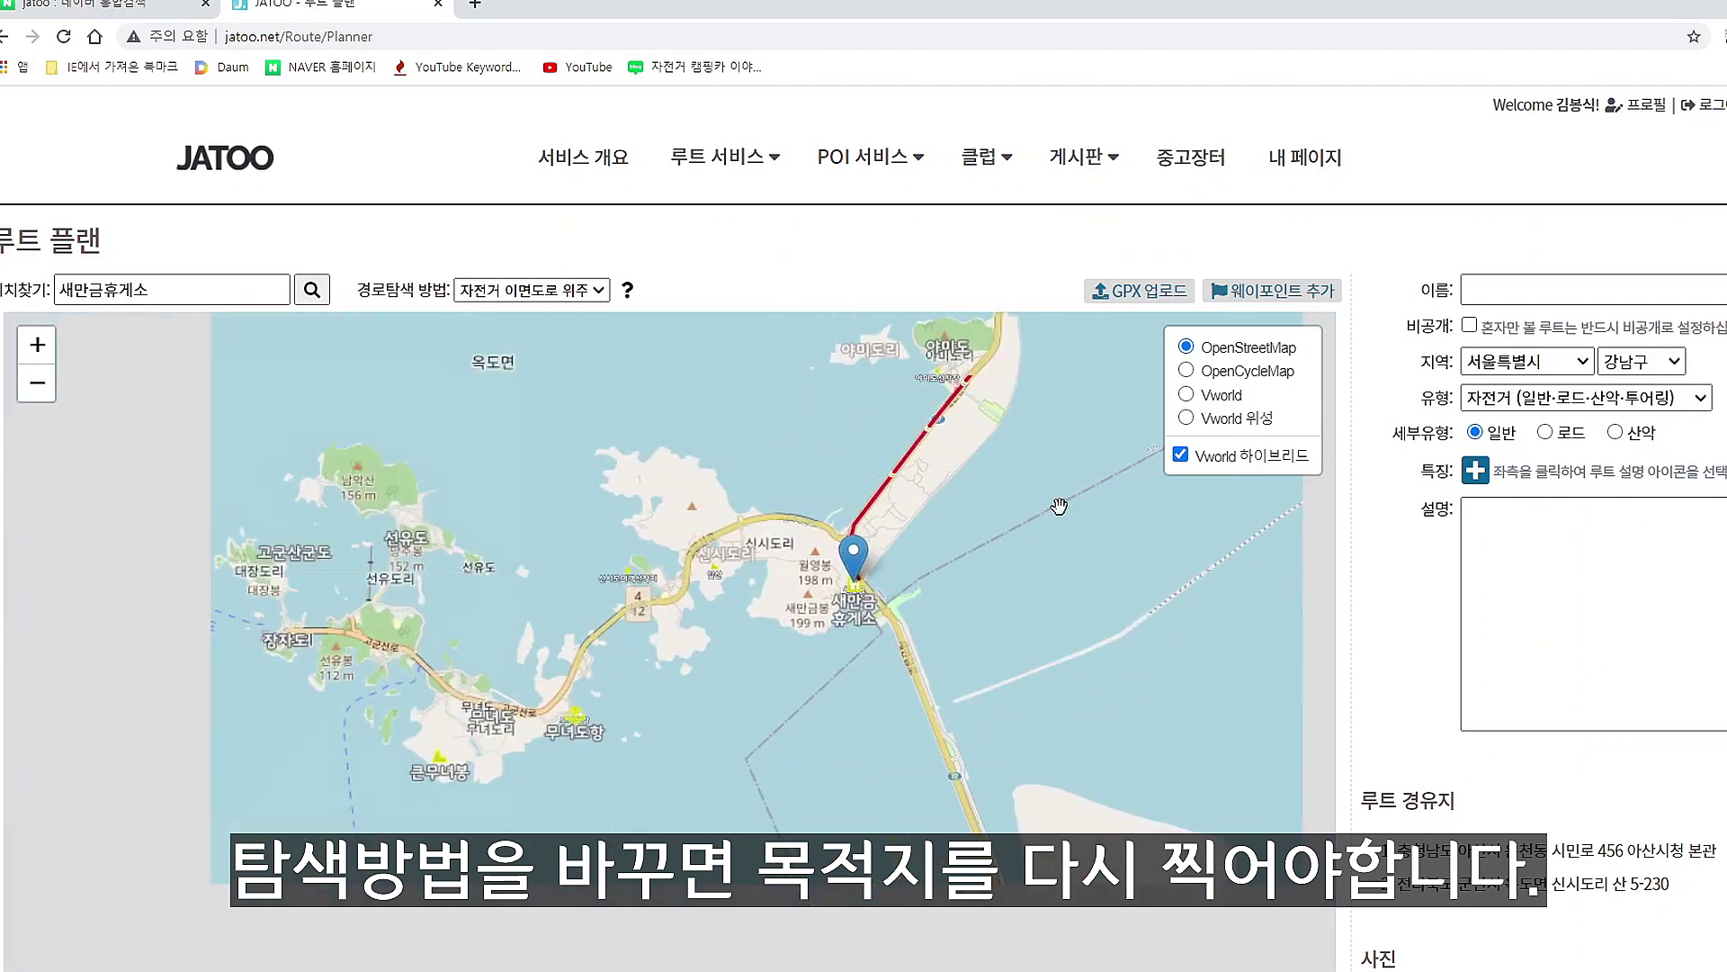
scroll(1058, 506, "down", 1)
left_click_drag(1059, 506, 726, 697)
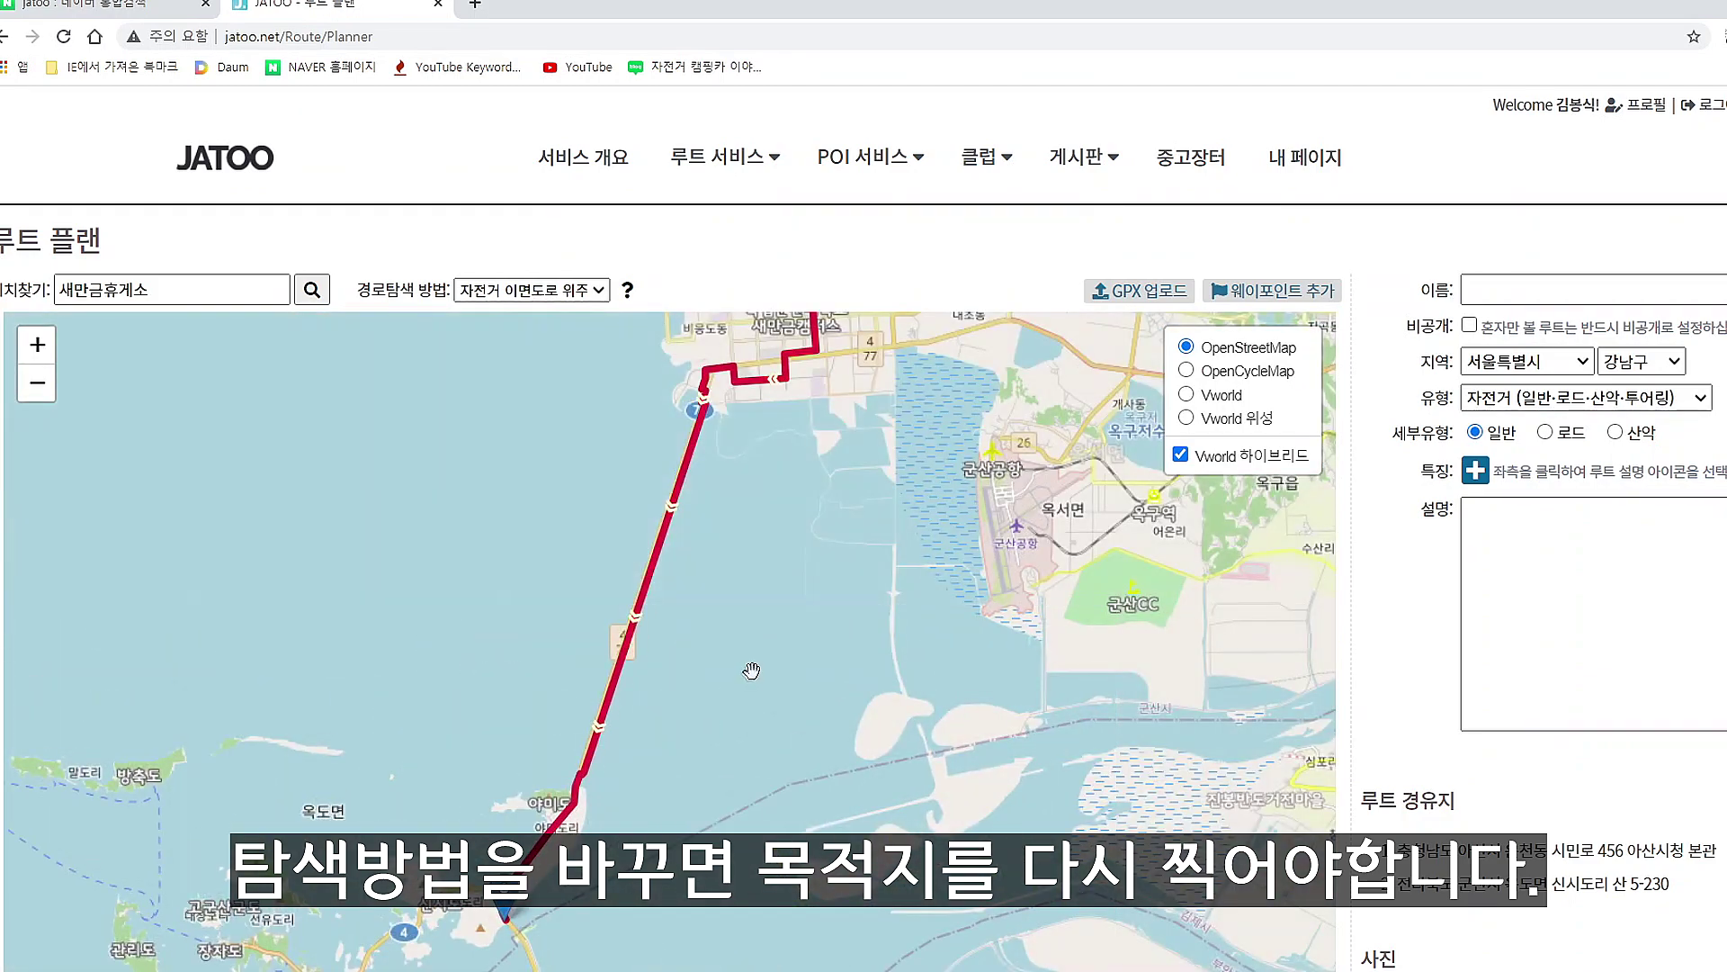
scroll(810, 630, "down", 2)
scroll(1023, 627, "down", 1)
mouse_move(691, 706)
left_mouse_down()
mouse_move(941, 591)
mouse_move(729, 712)
left_mouse_up()
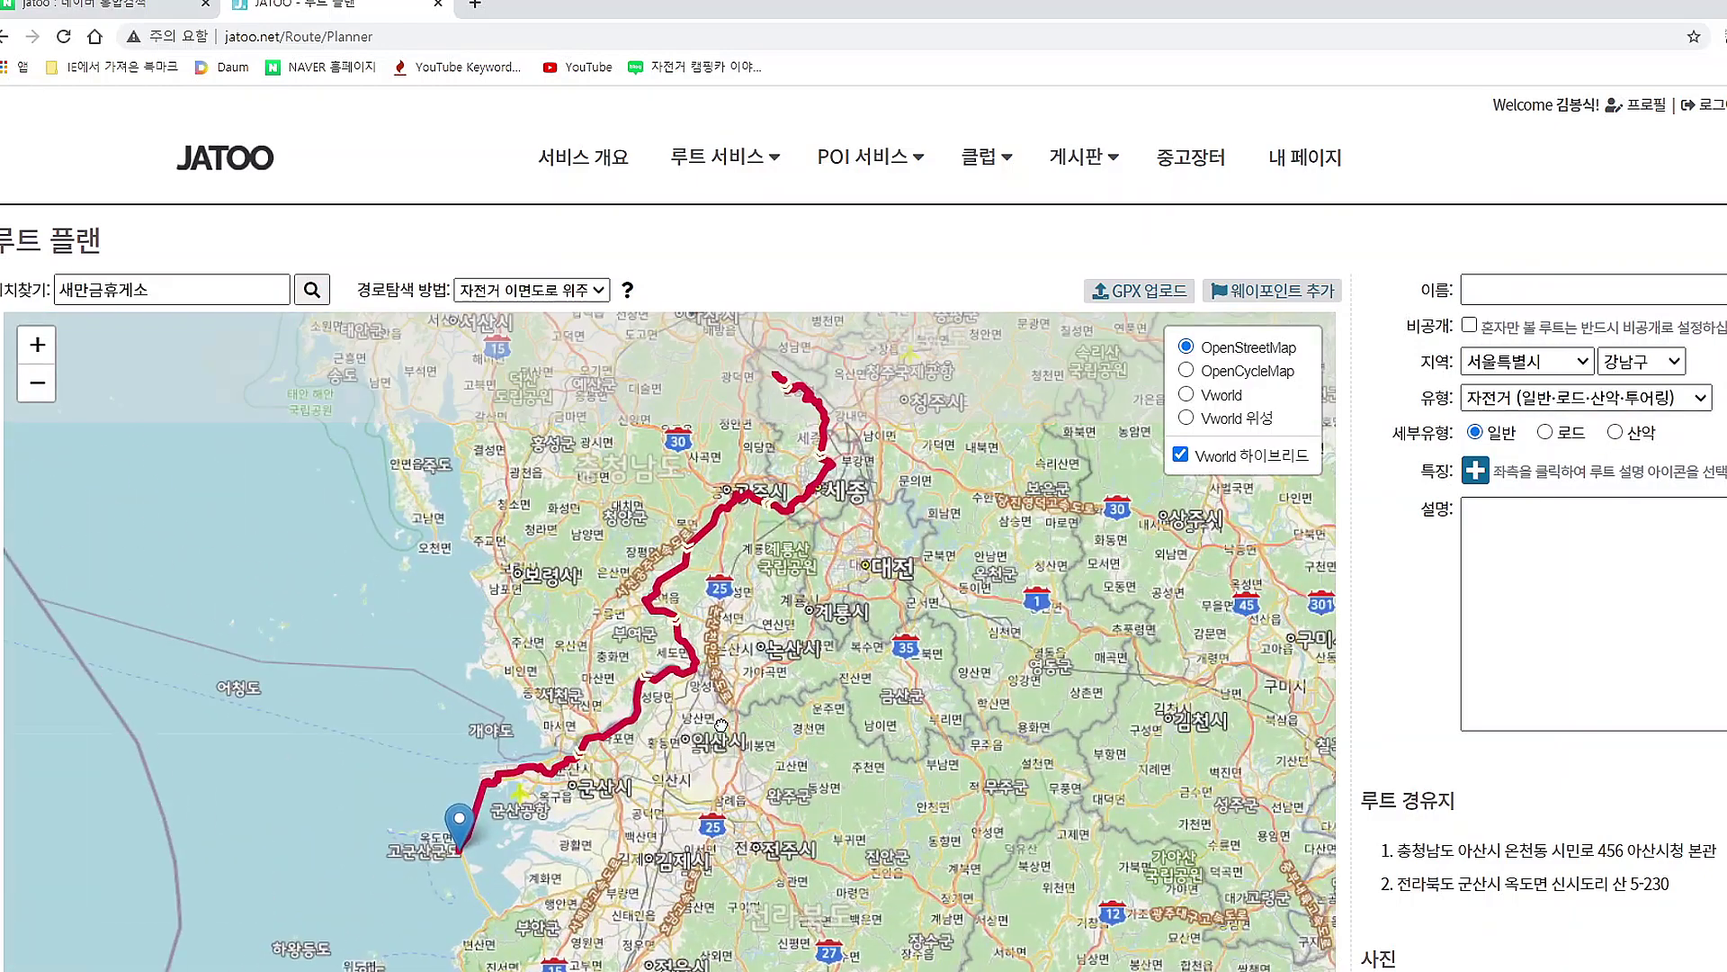
left_click_drag(841, 570, 841, 719)
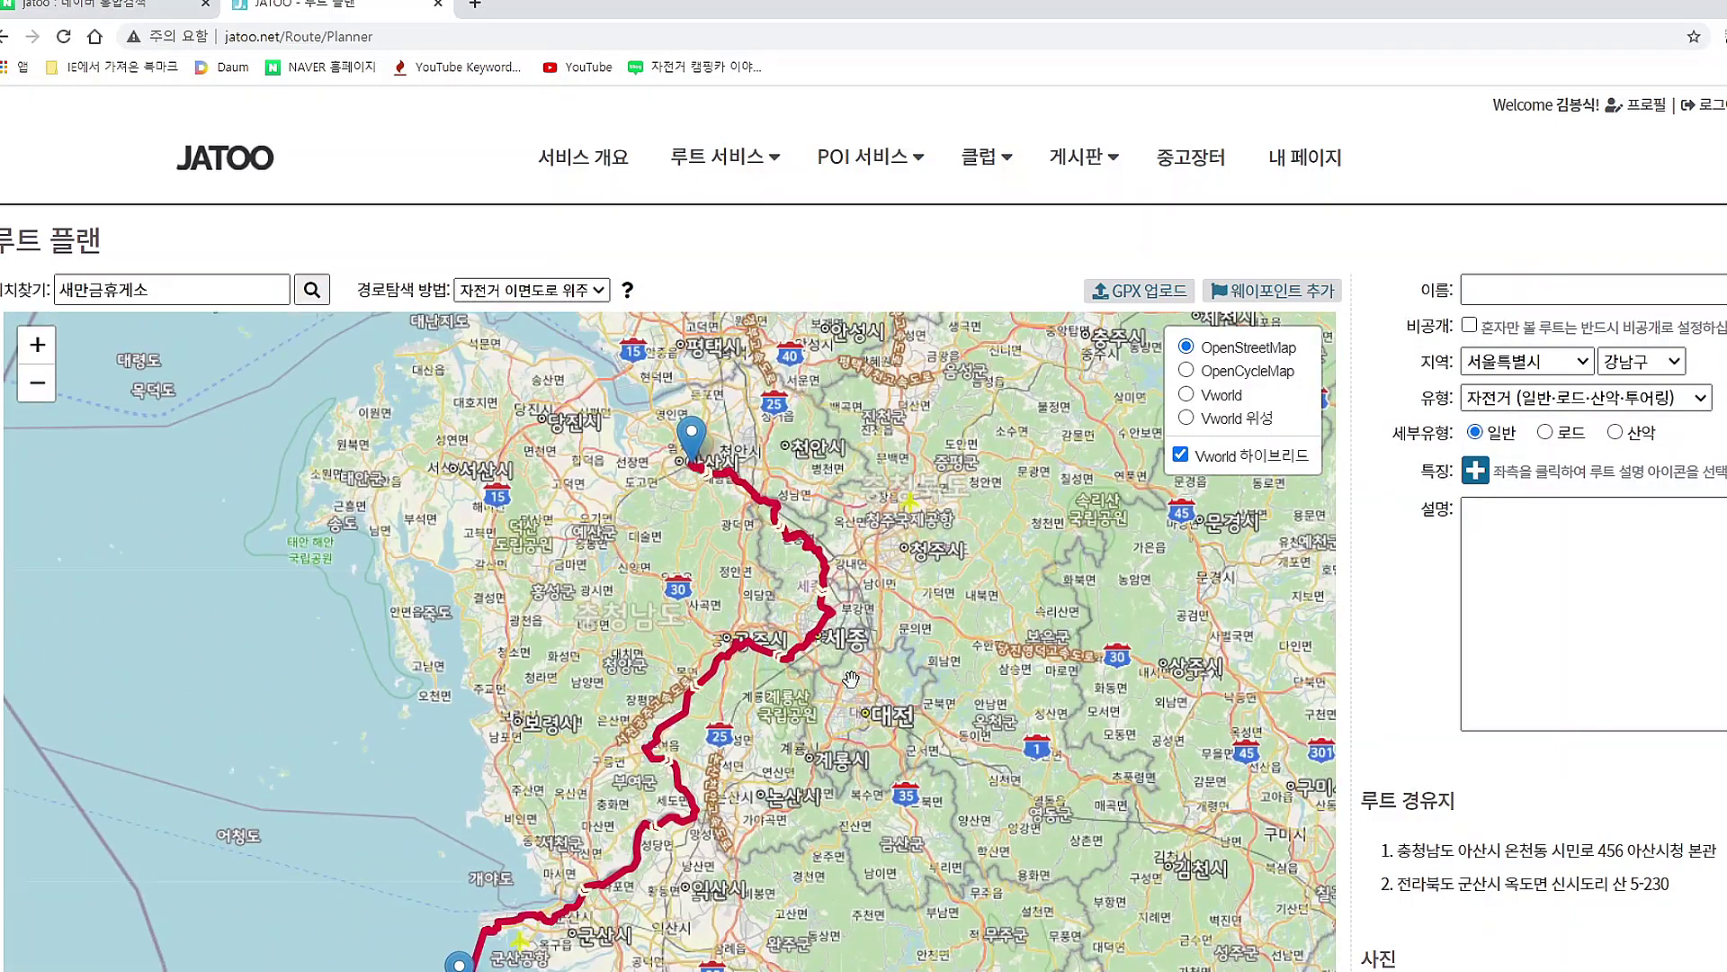
left_click(596, 297)
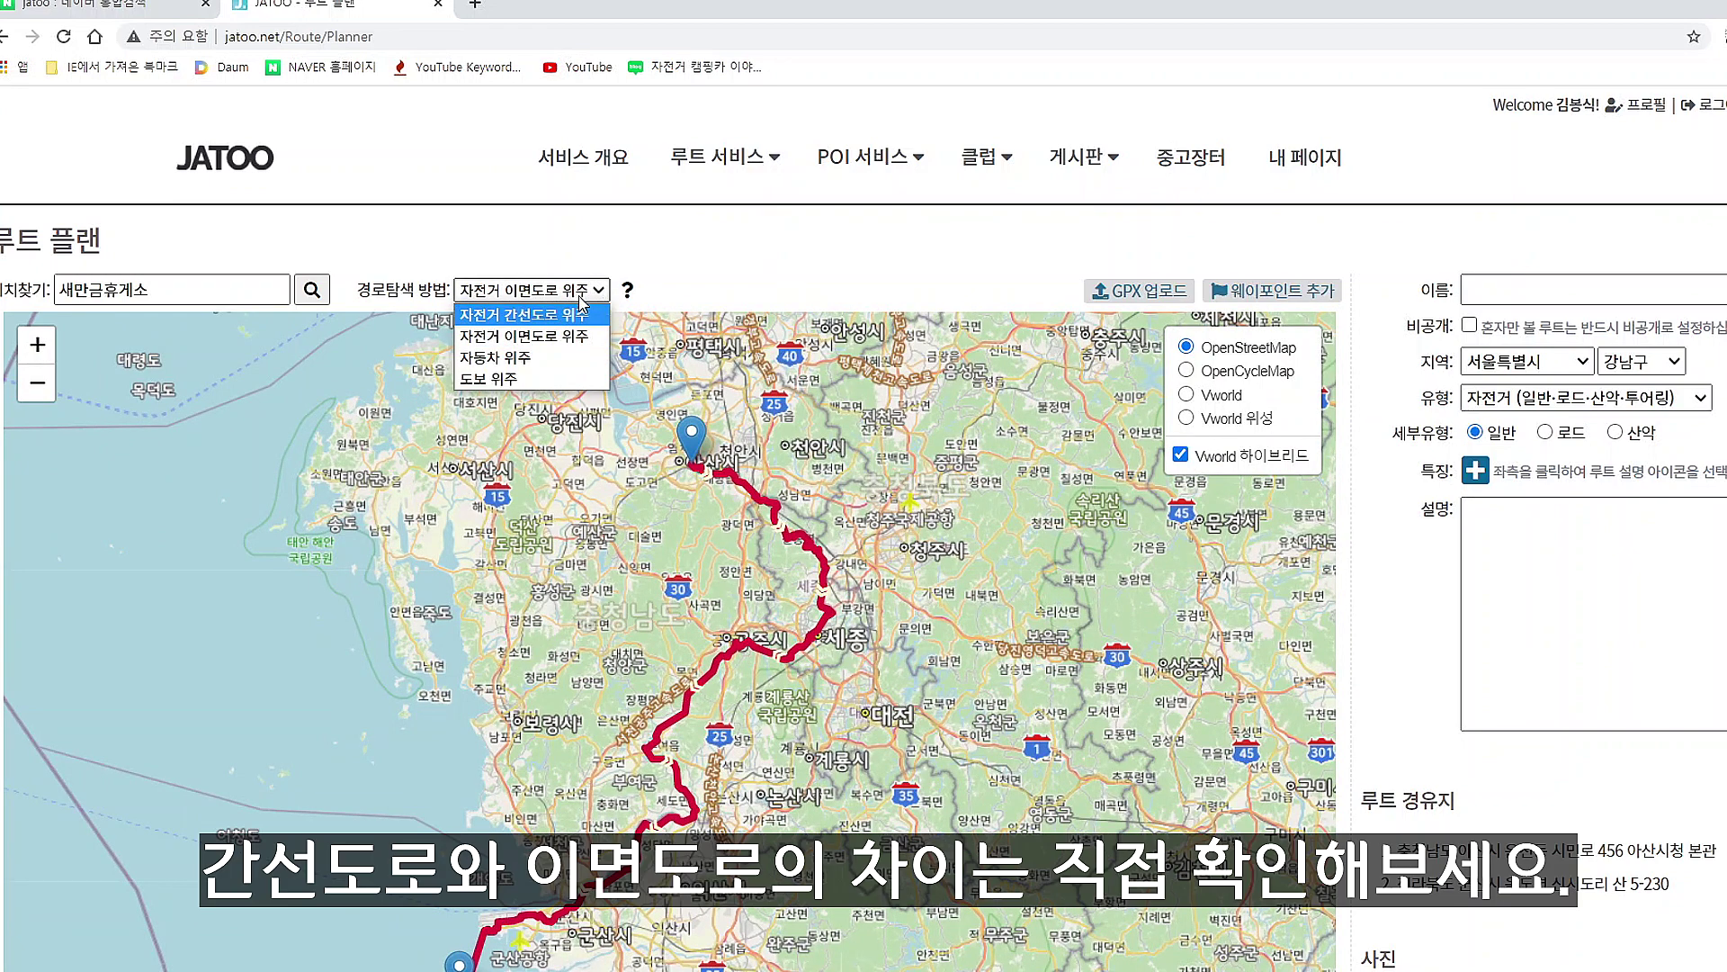
left_click(600, 297)
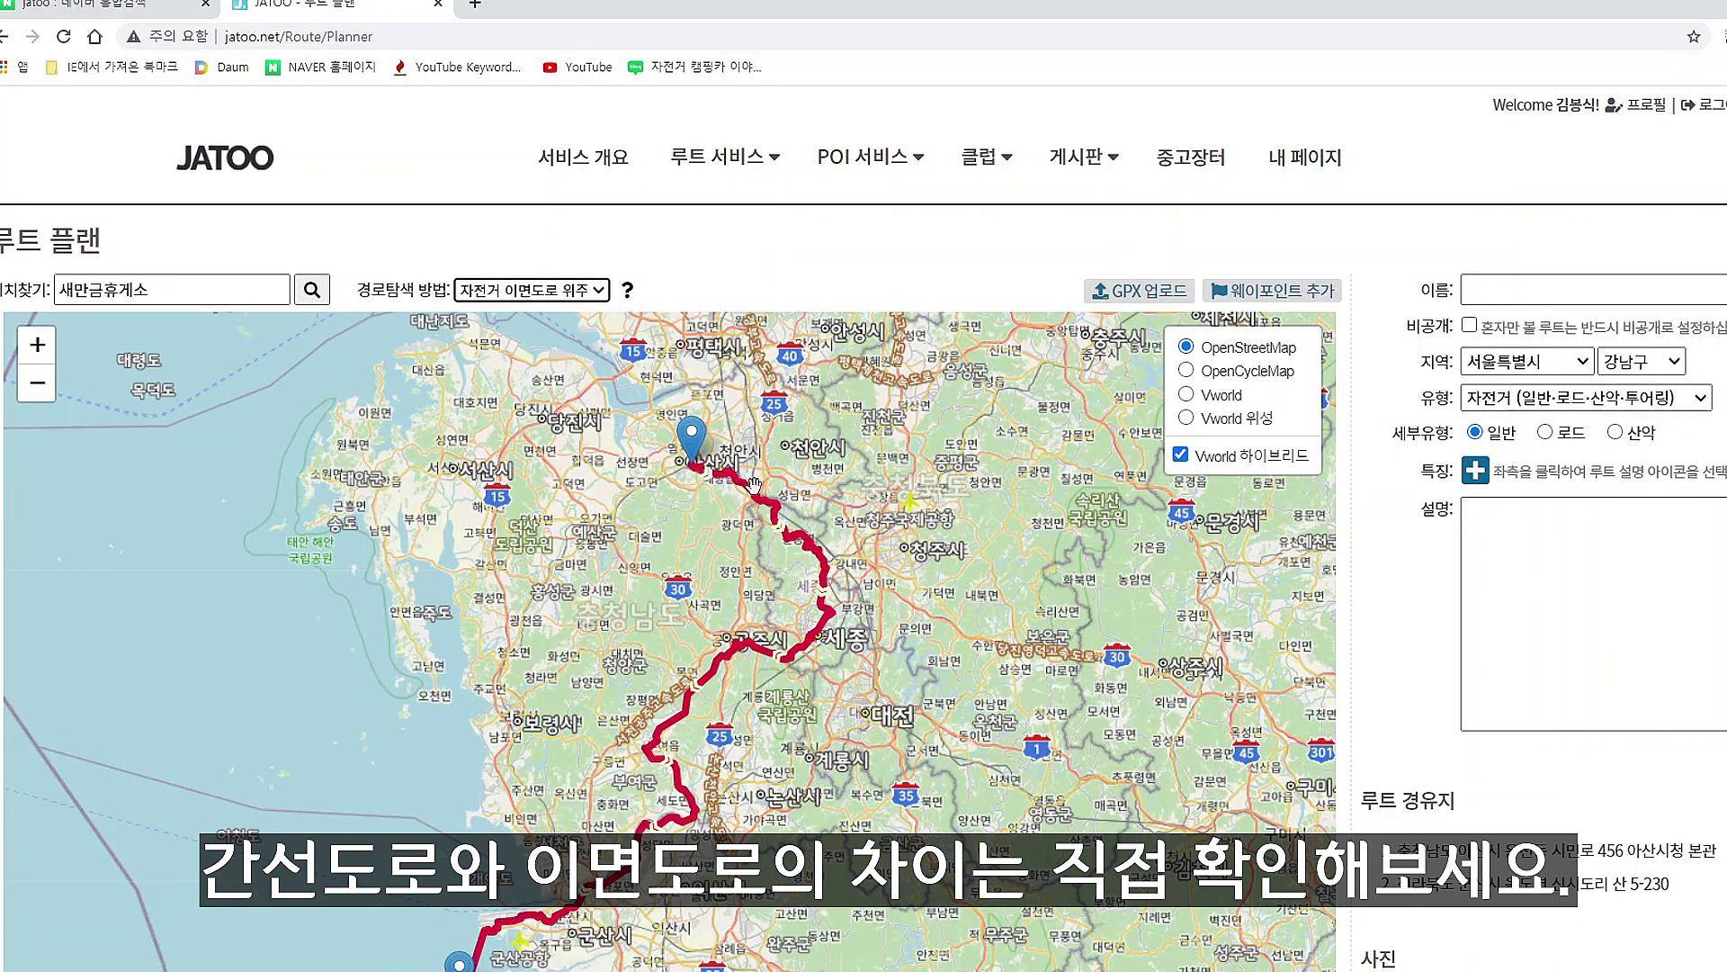
Examine the back-road route section by section from 아산 through 세종, 공주 and 부여 to 군산 and 새만금휴게소.
scroll(749, 500, "up", 2)
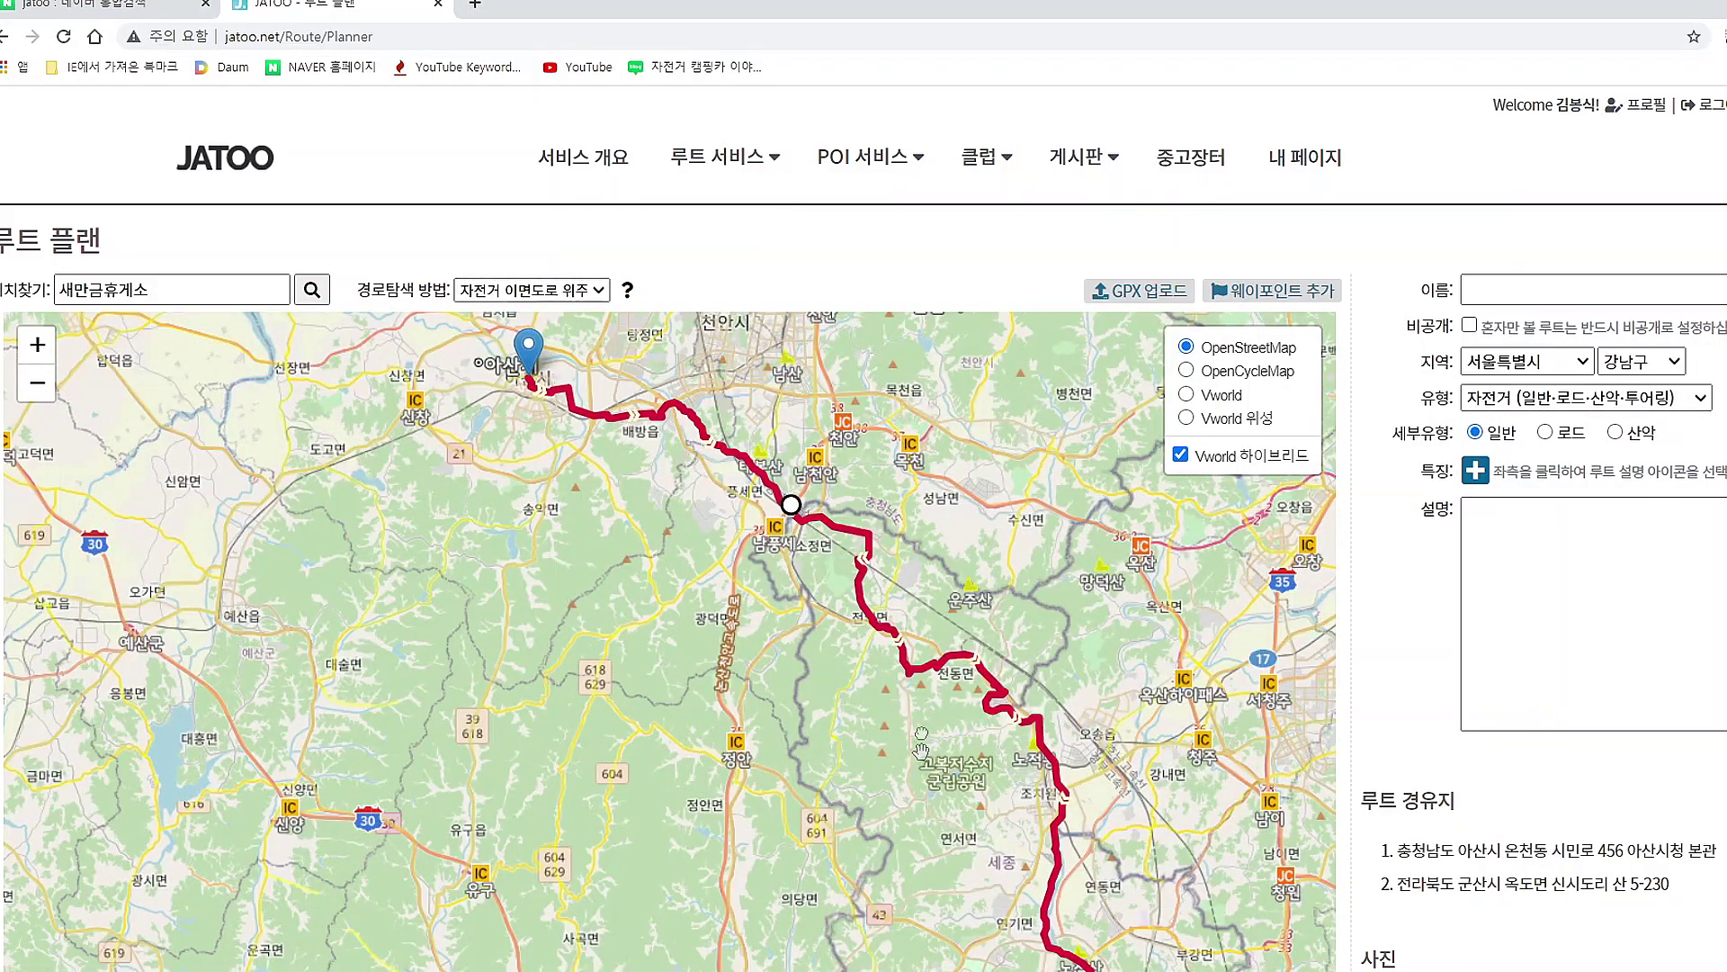
left_click_drag(923, 751, 829, 302)
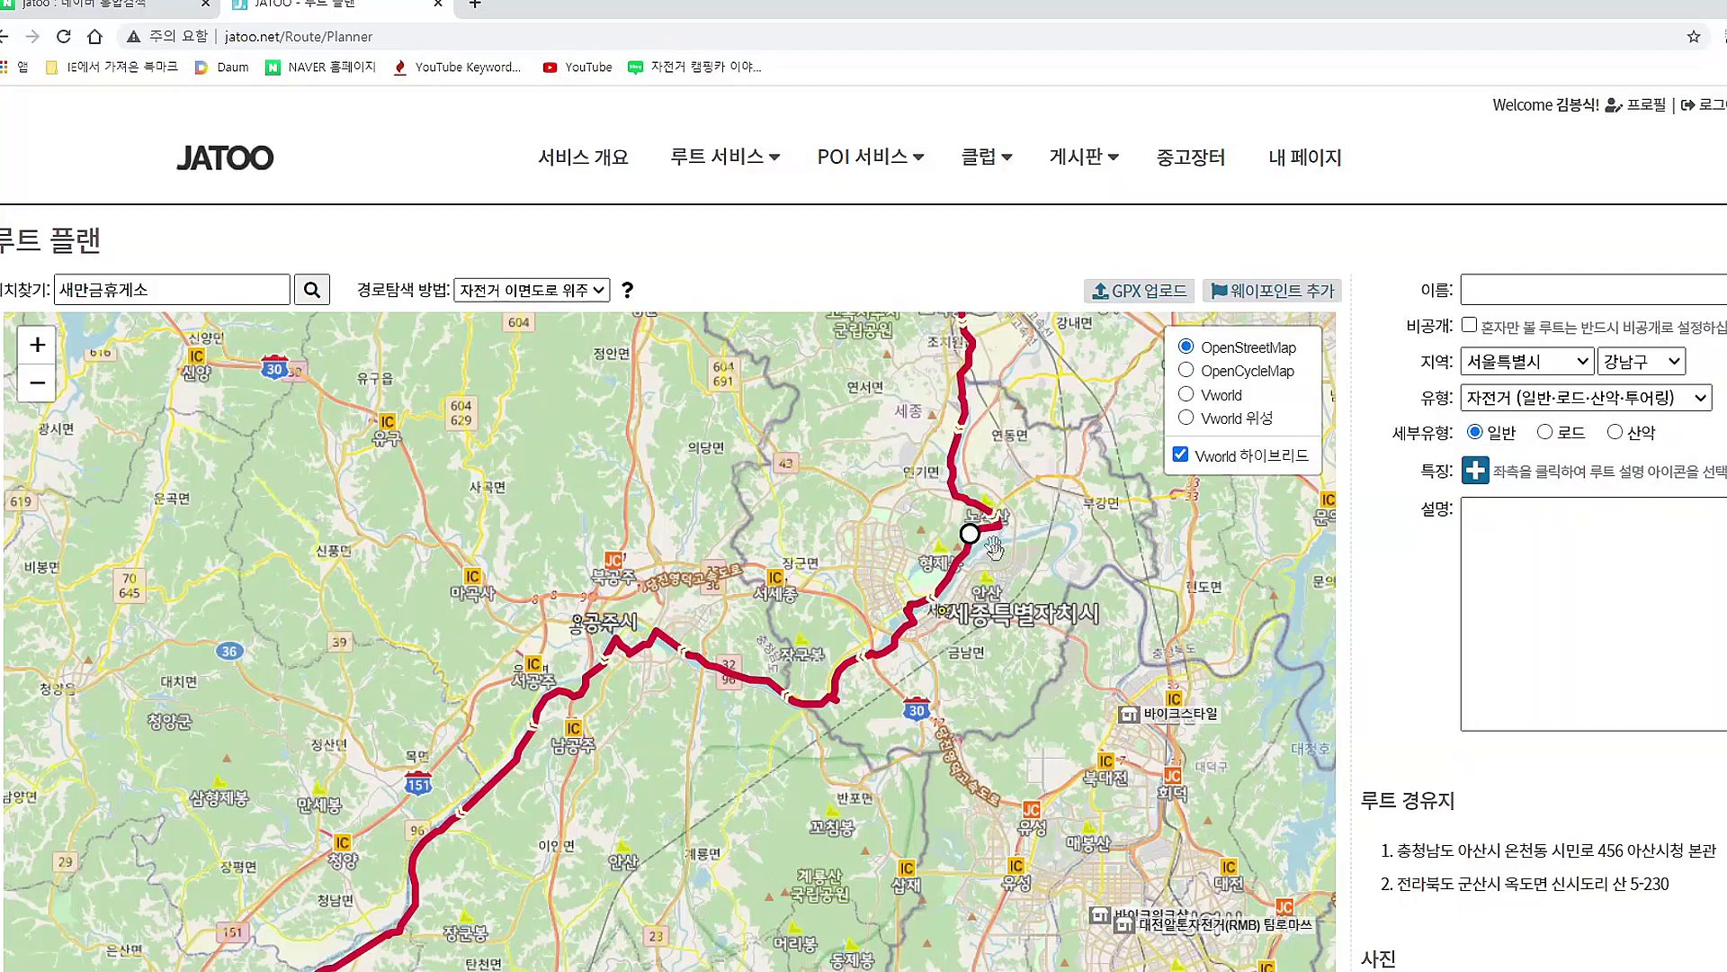
left_click_drag(1032, 593, 1005, 458)
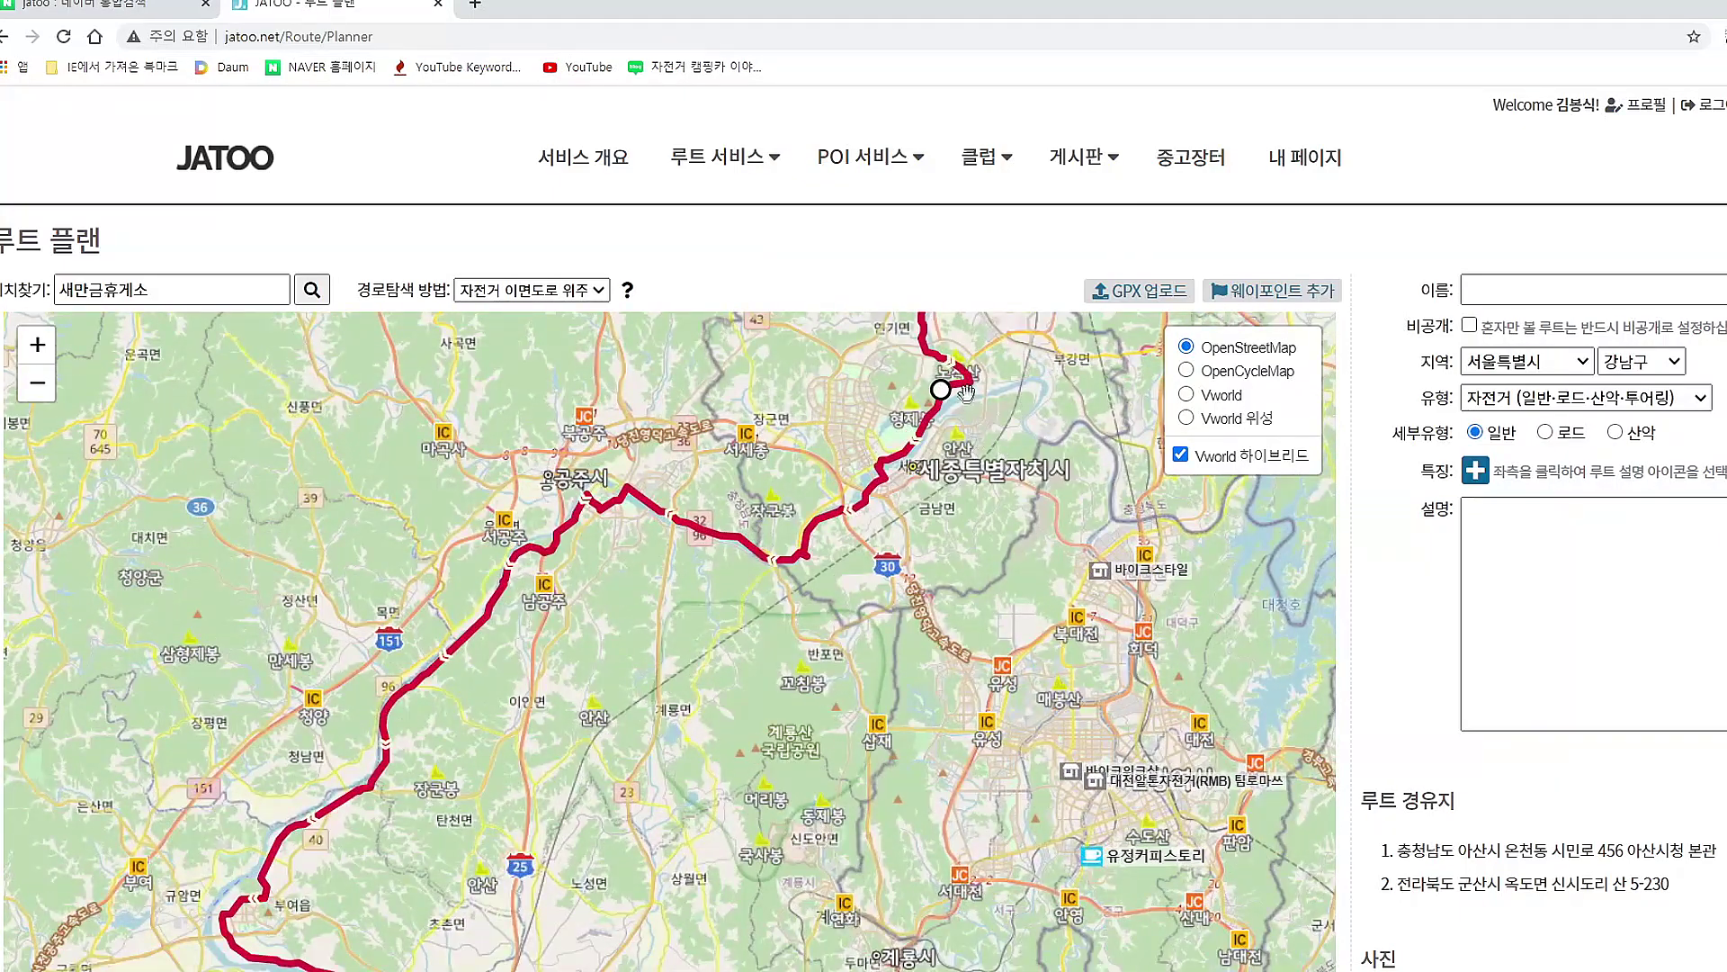
scroll(966, 390, "up", 1)
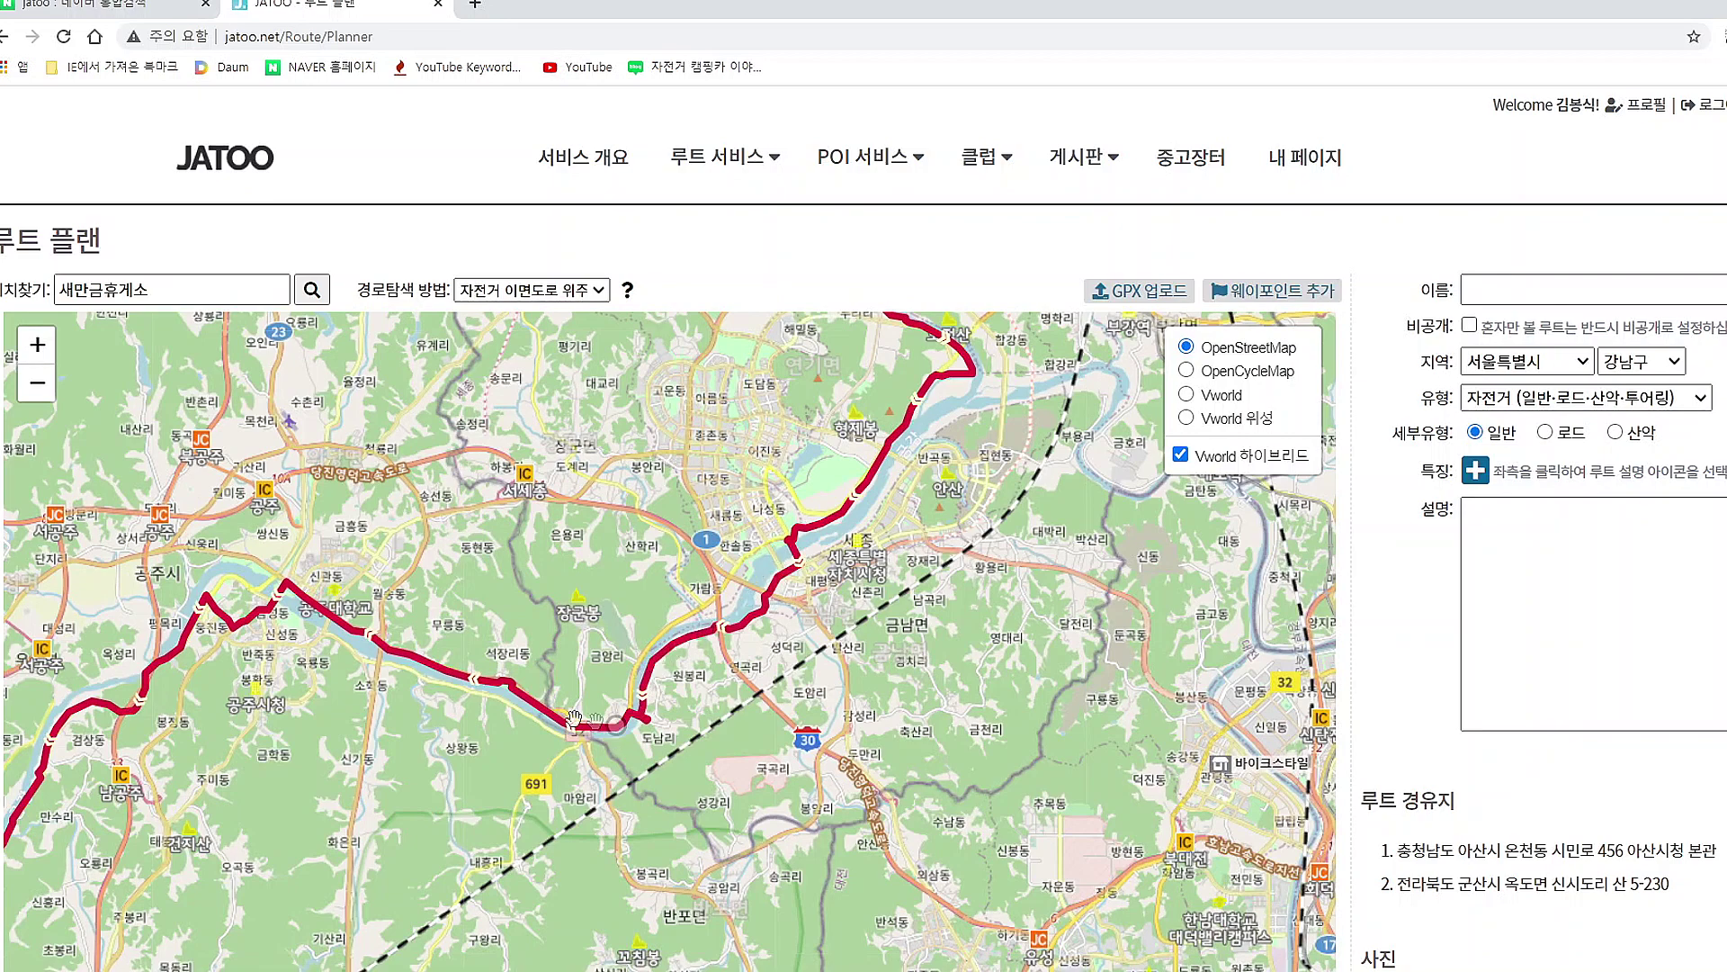
left_click_drag(315, 580, 586, 724)
left_click_drag(458, 775, 710, 414)
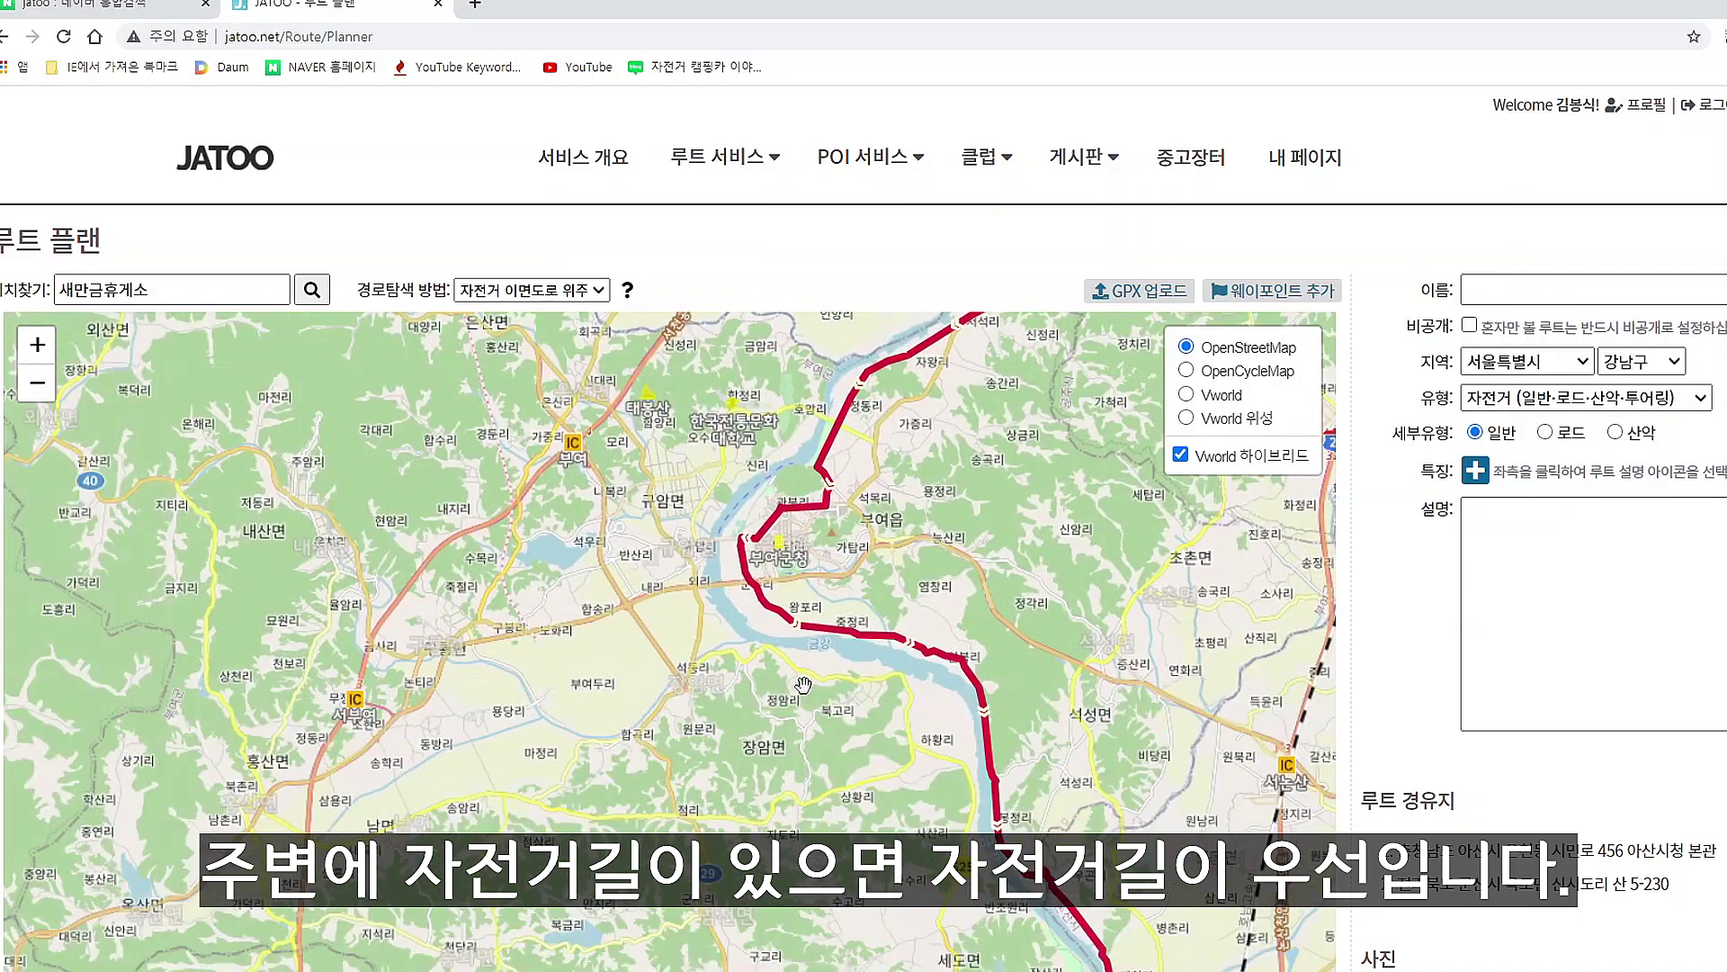
scroll(723, 686, "down", 1)
scroll(754, 804, "down", 1)
left_click_drag(754, 803, 753, 416)
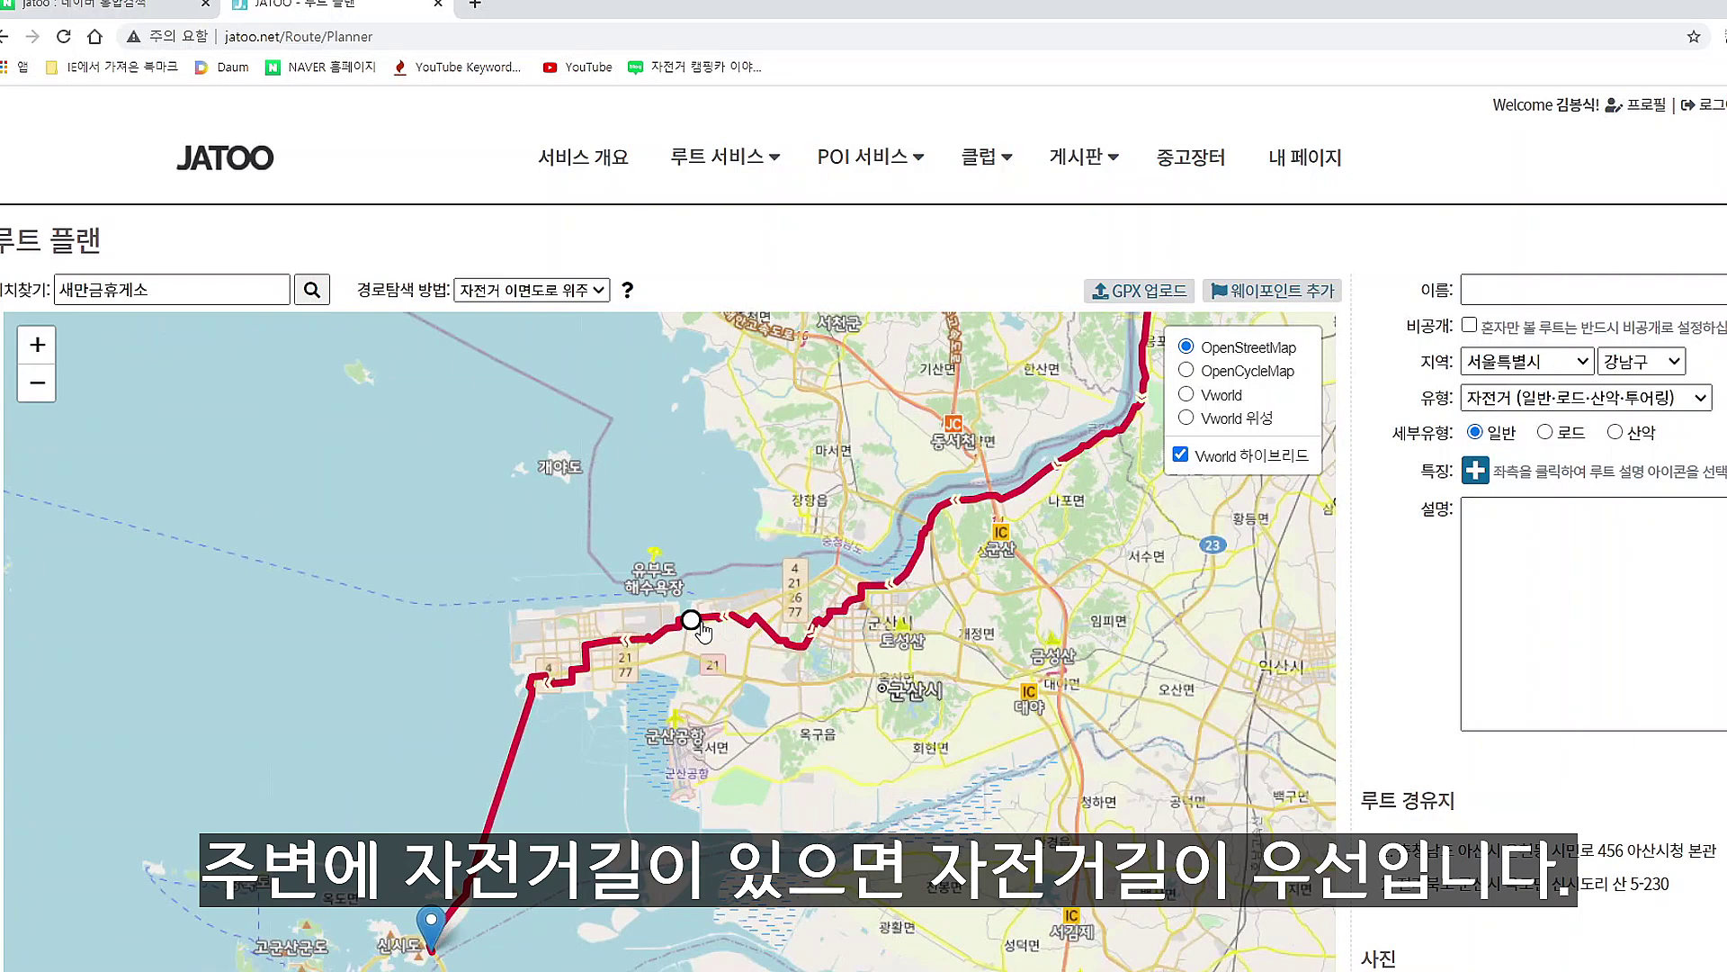
scroll(832, 598, "up", 1)
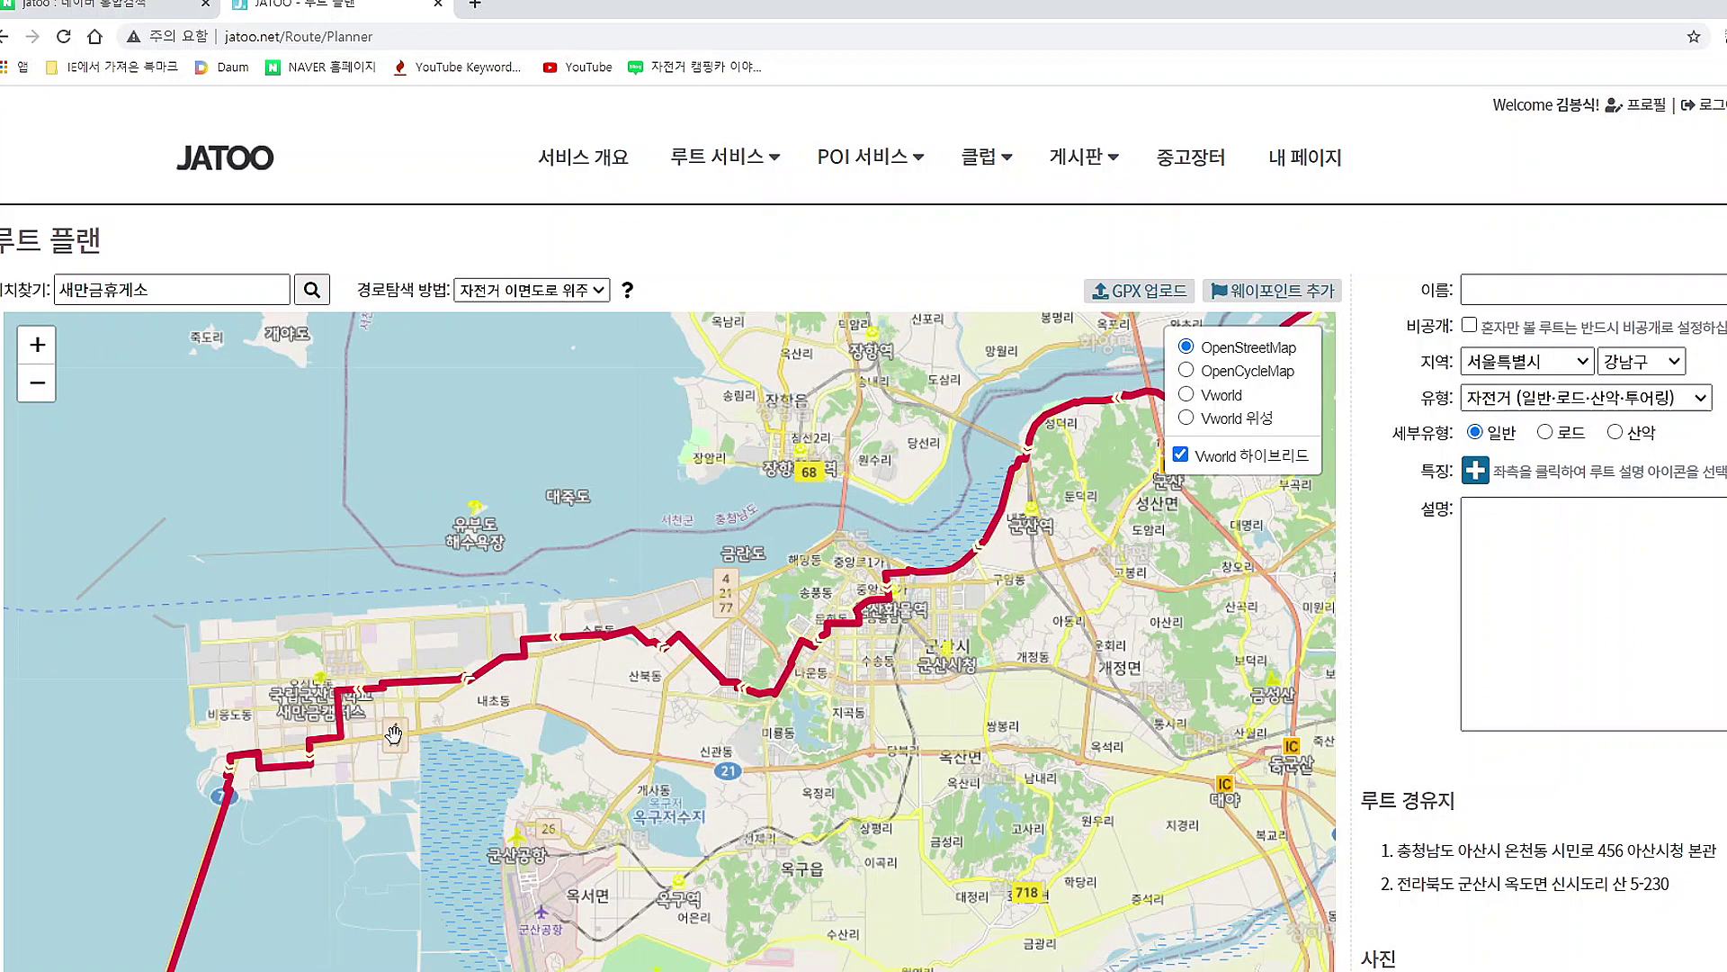
scroll(1039, 567, "down", 3)
scroll(1036, 540, "up", 2)
left_click_drag(1036, 540, 712, 526)
scroll(668, 418, "up", 1)
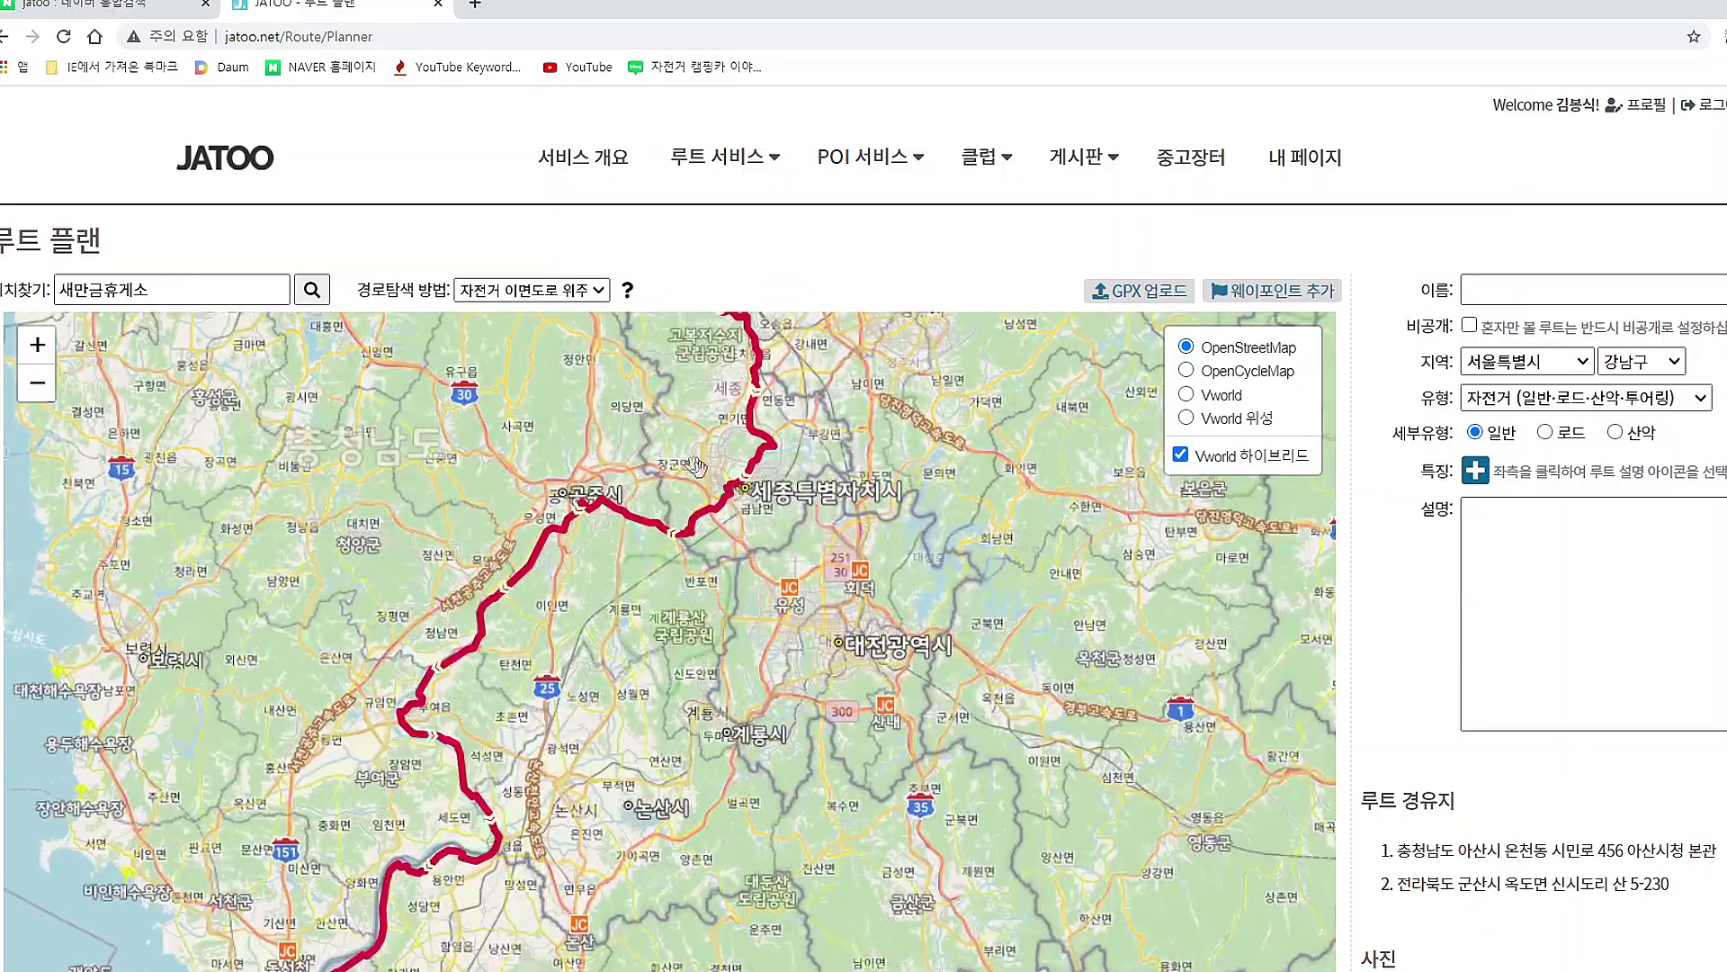
mouse_move(668, 418)
left_mouse_down()
mouse_move(519, 693)
mouse_move(571, 573)
left_mouse_up()
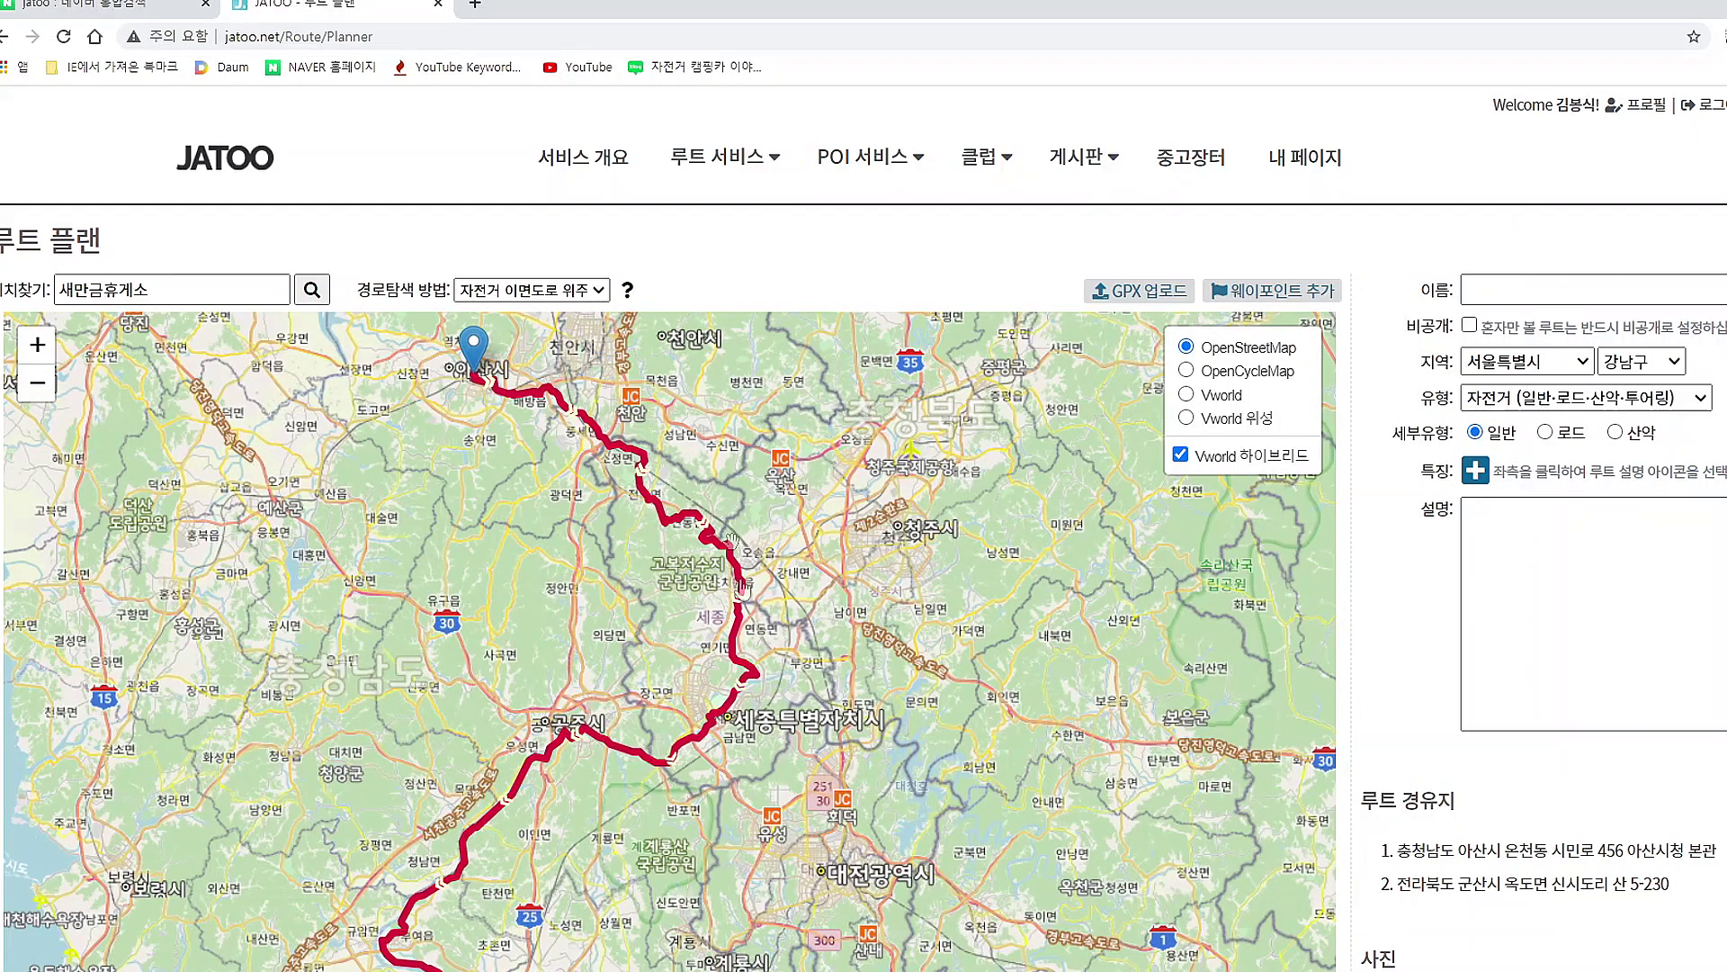
Pull the route section on the north bank of the 금강 across to 세종특별자치시청, adding the city hall as a via point.
scroll(763, 677, "up", 1)
scroll(813, 657, "up", 1)
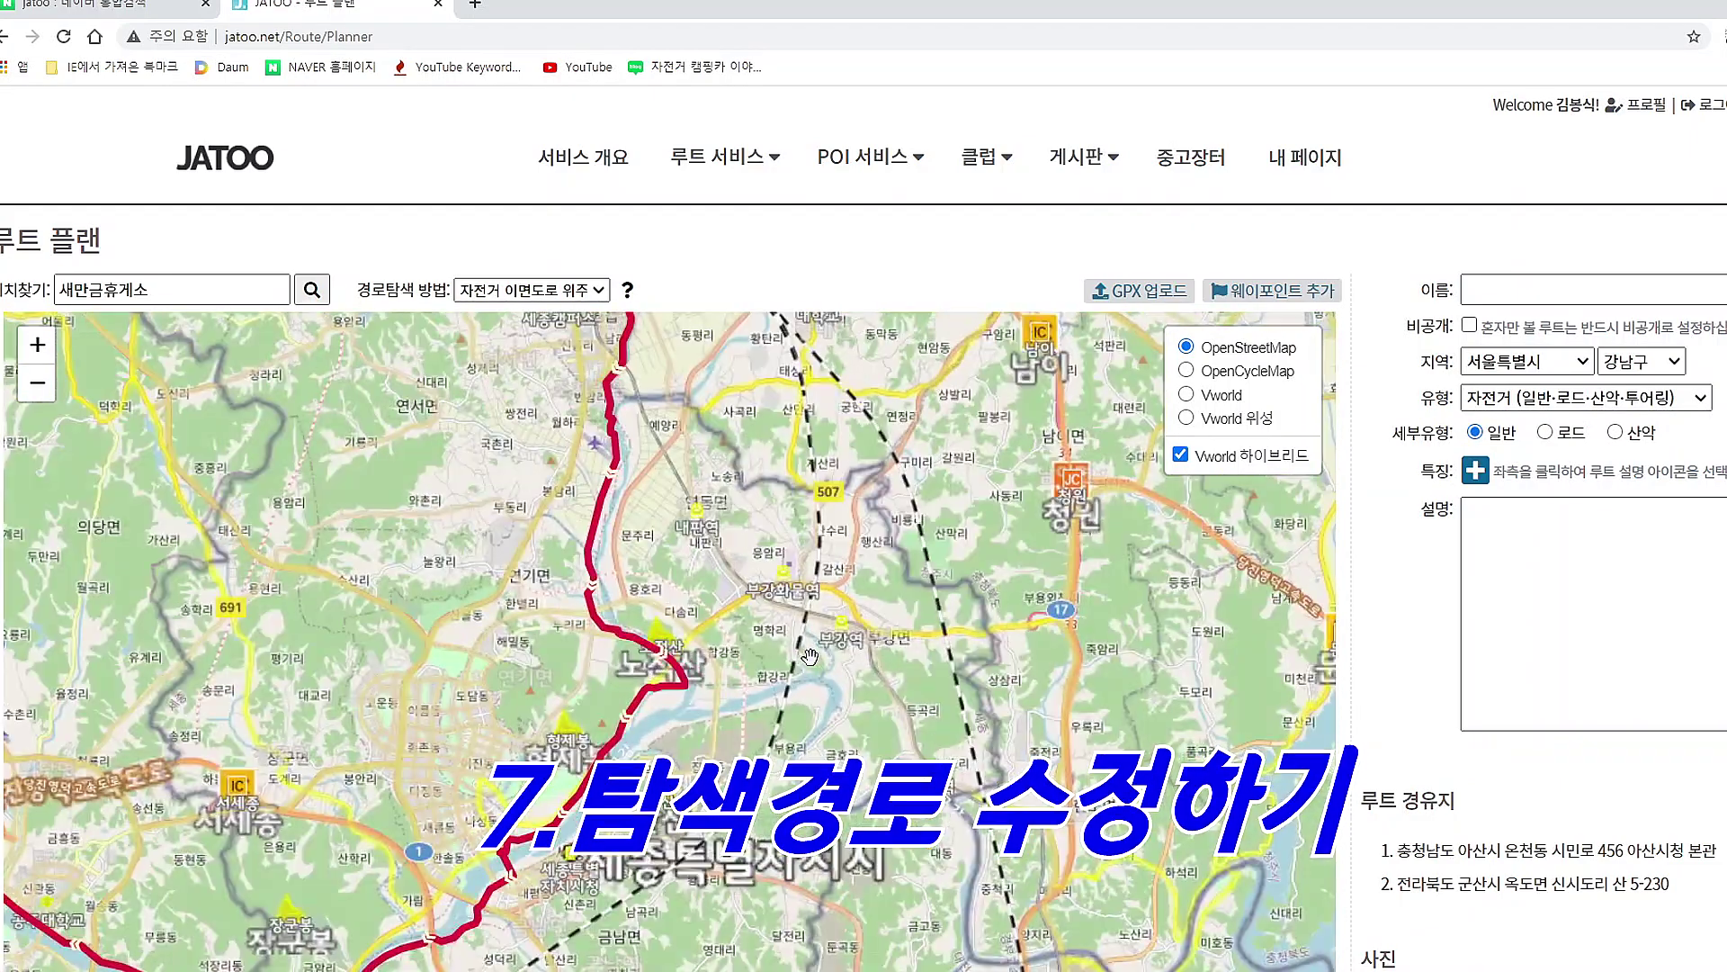
scroll(616, 686, "up", 1)
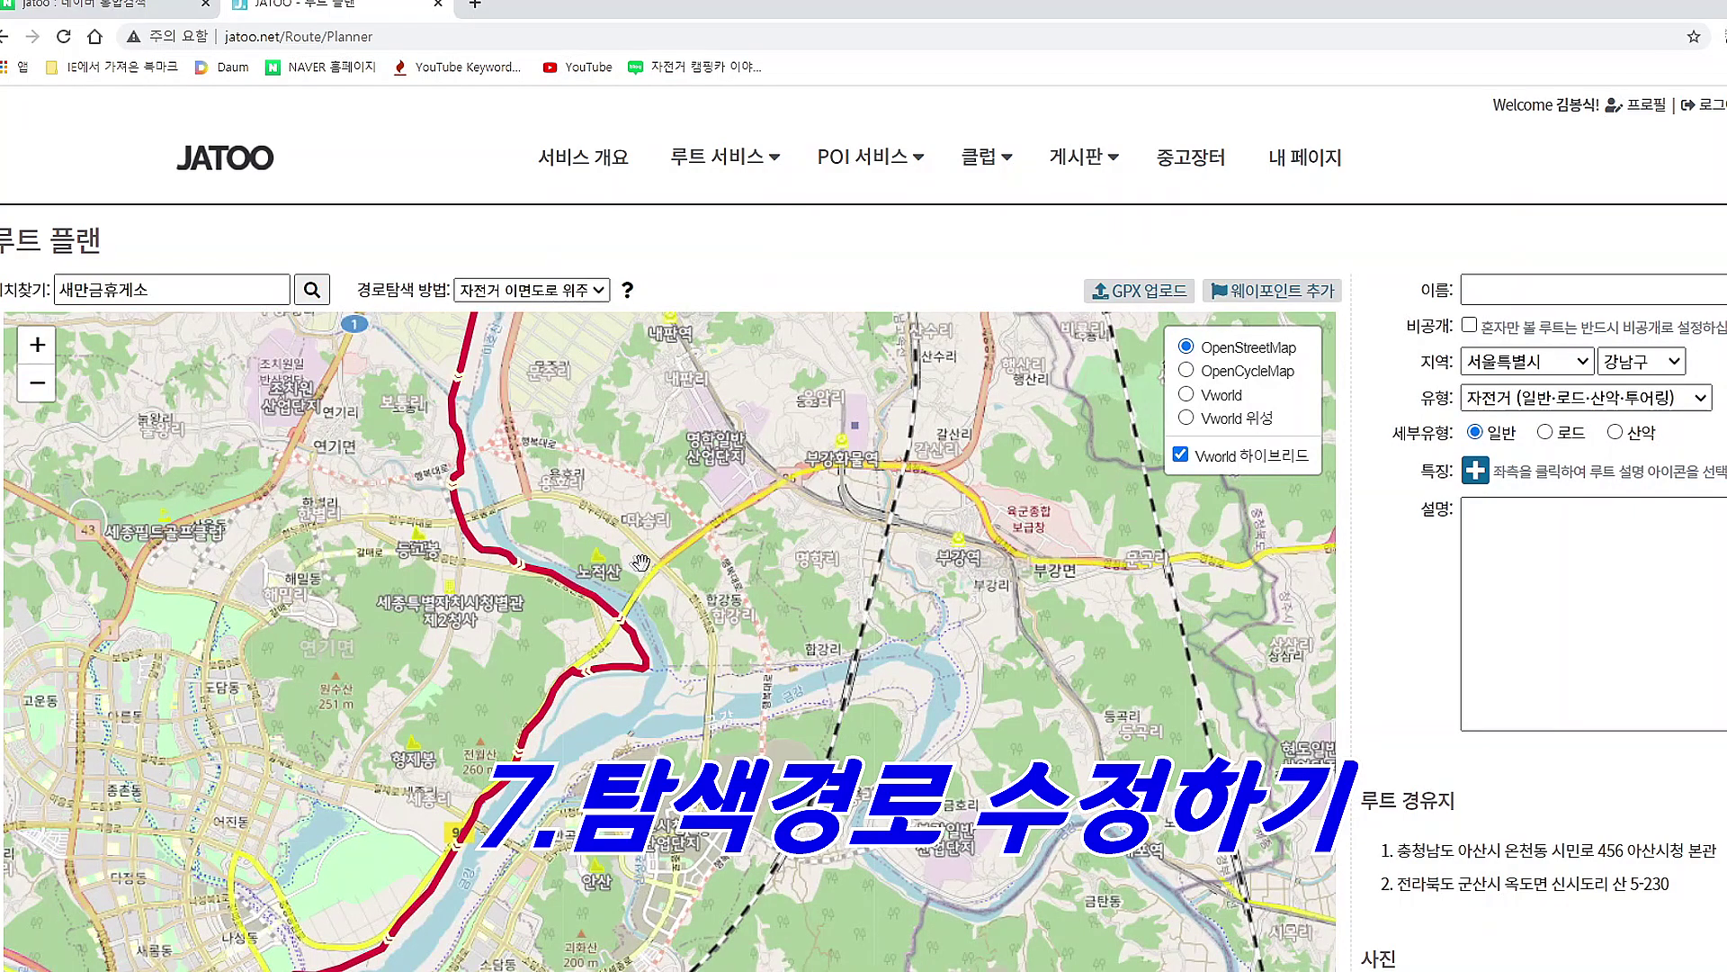
scroll(692, 630, "up", 1)
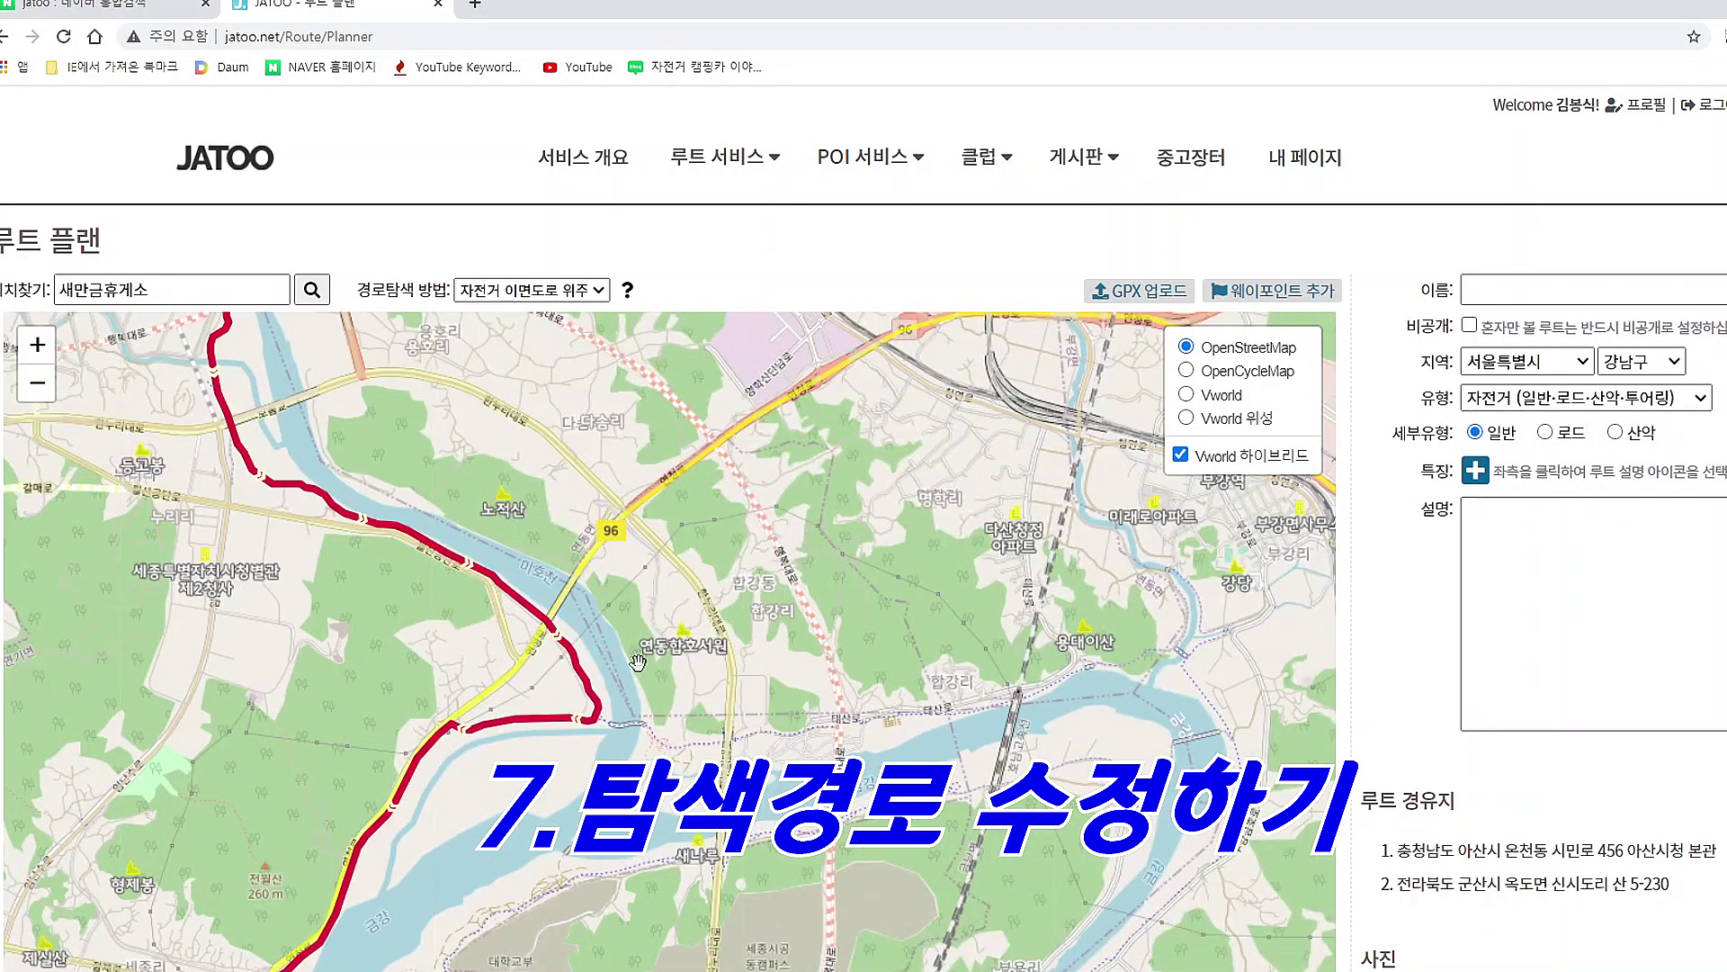
left_click_drag(634, 689, 683, 522)
left_click_drag(629, 810, 760, 476)
scroll(760, 477, "down", 1)
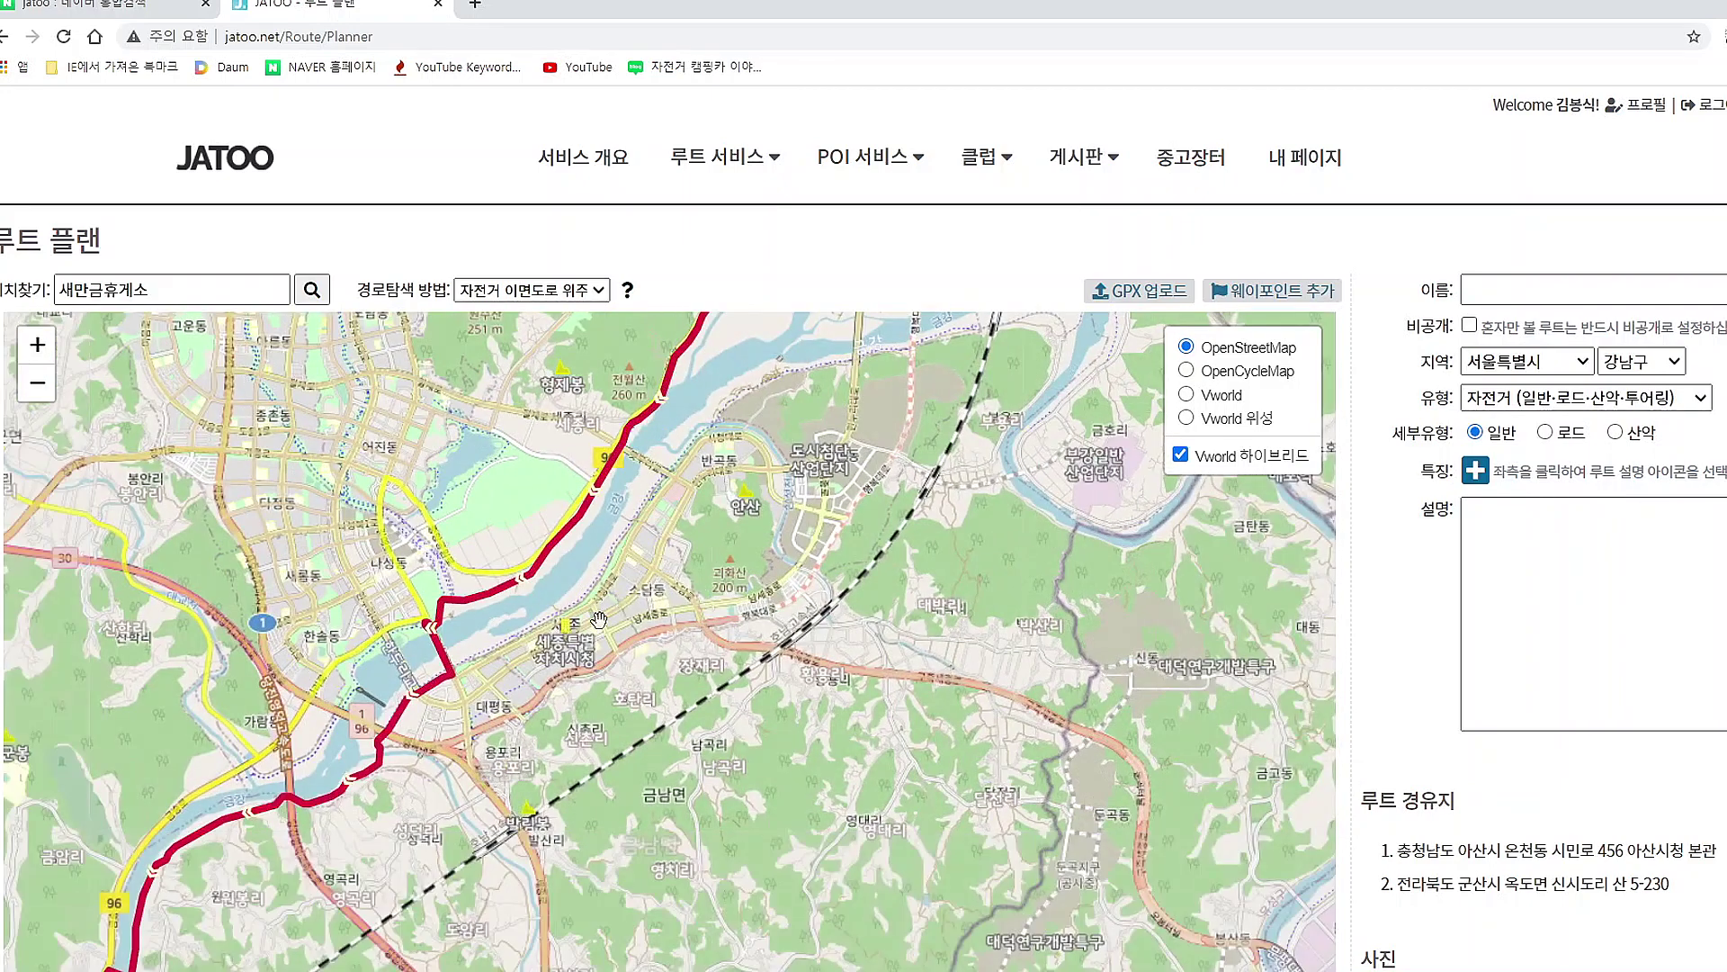
left_click_drag(522, 700, 723, 535)
scroll(751, 497, "up", 1)
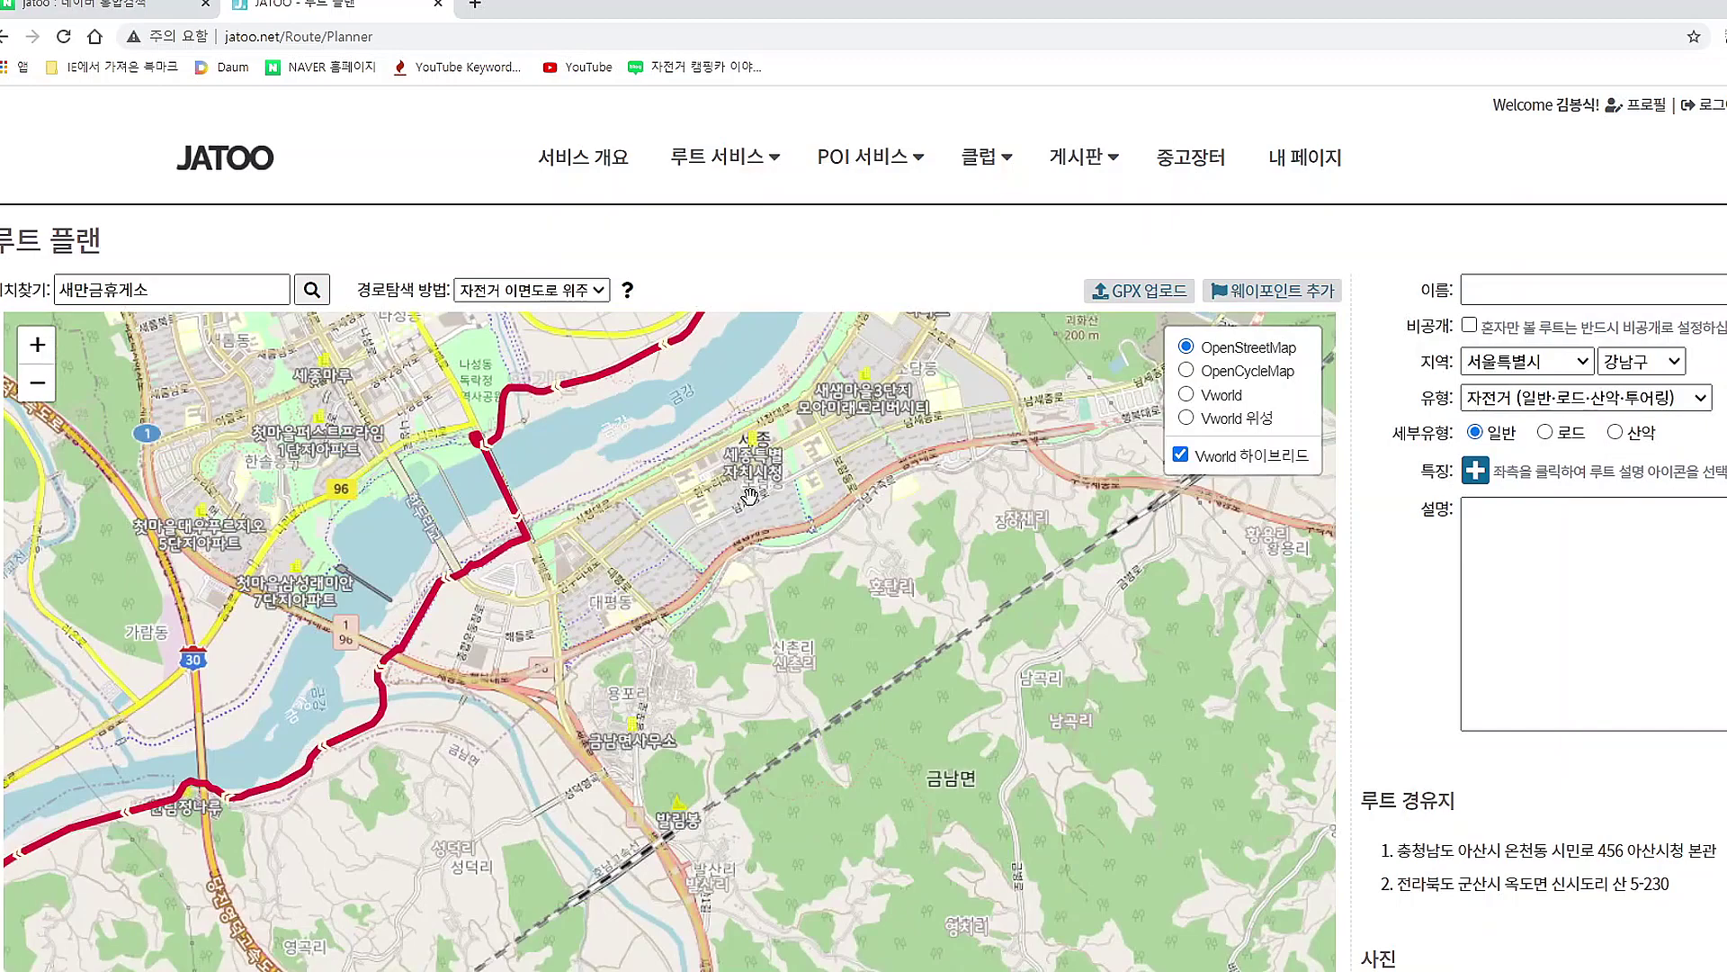
scroll(709, 520, "up", 1)
left_click_drag(714, 482, 774, 713)
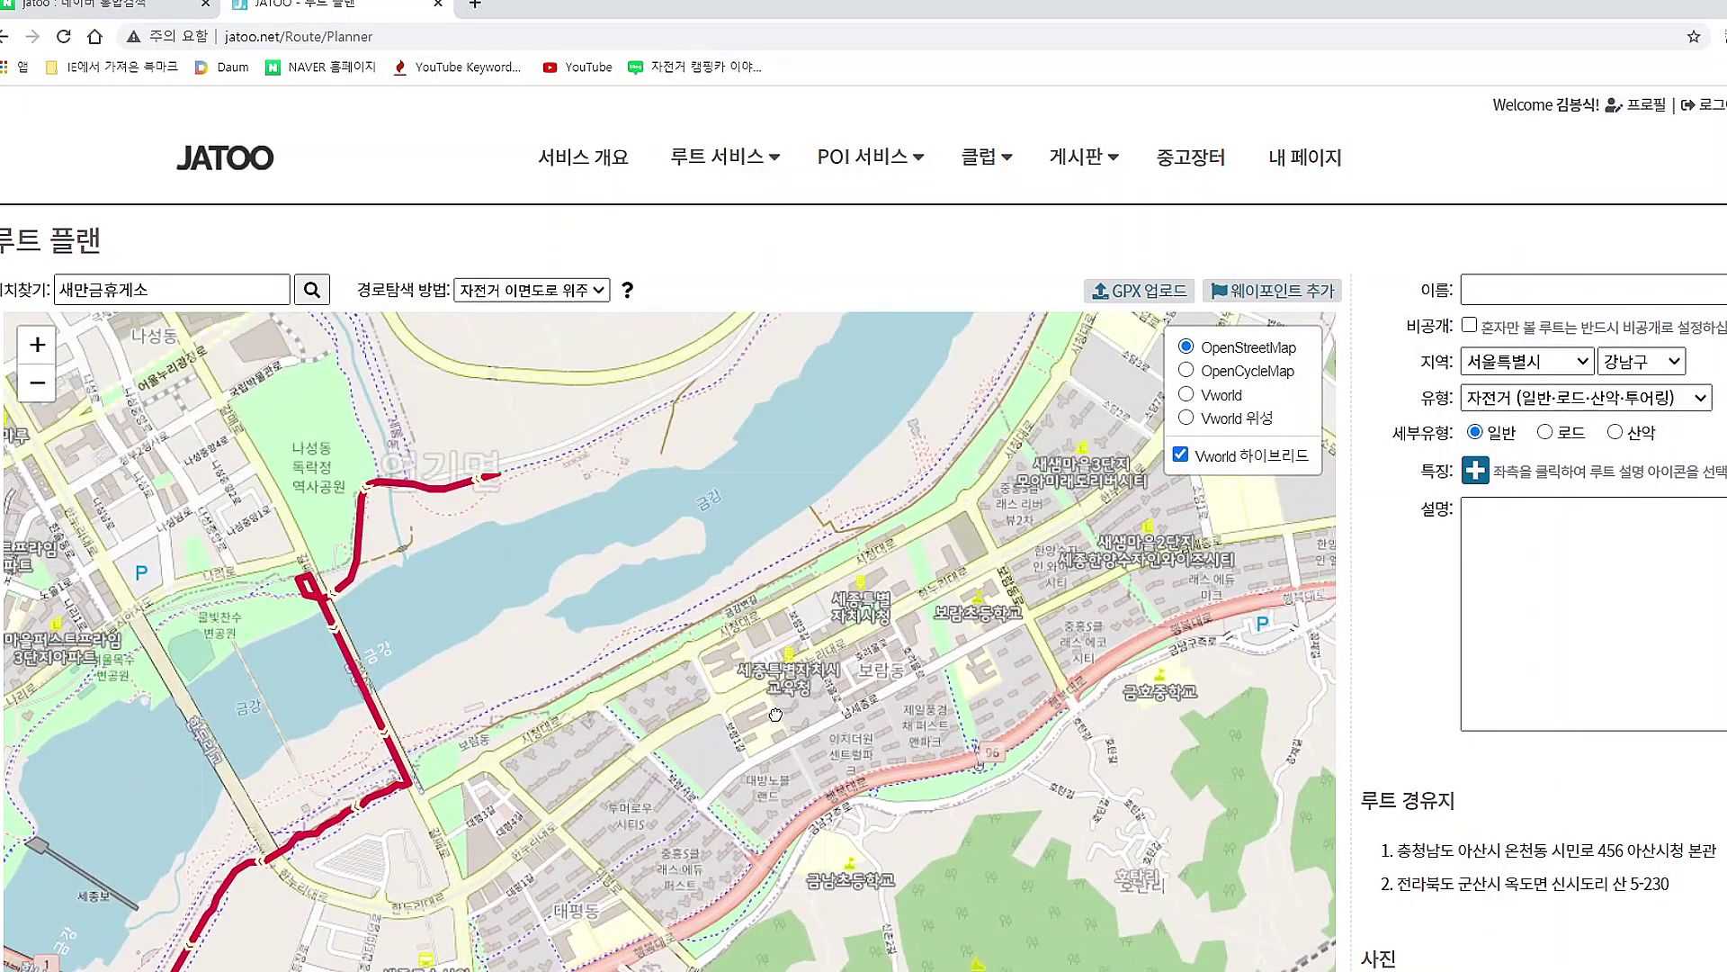
scroll(761, 673, "up", 1)
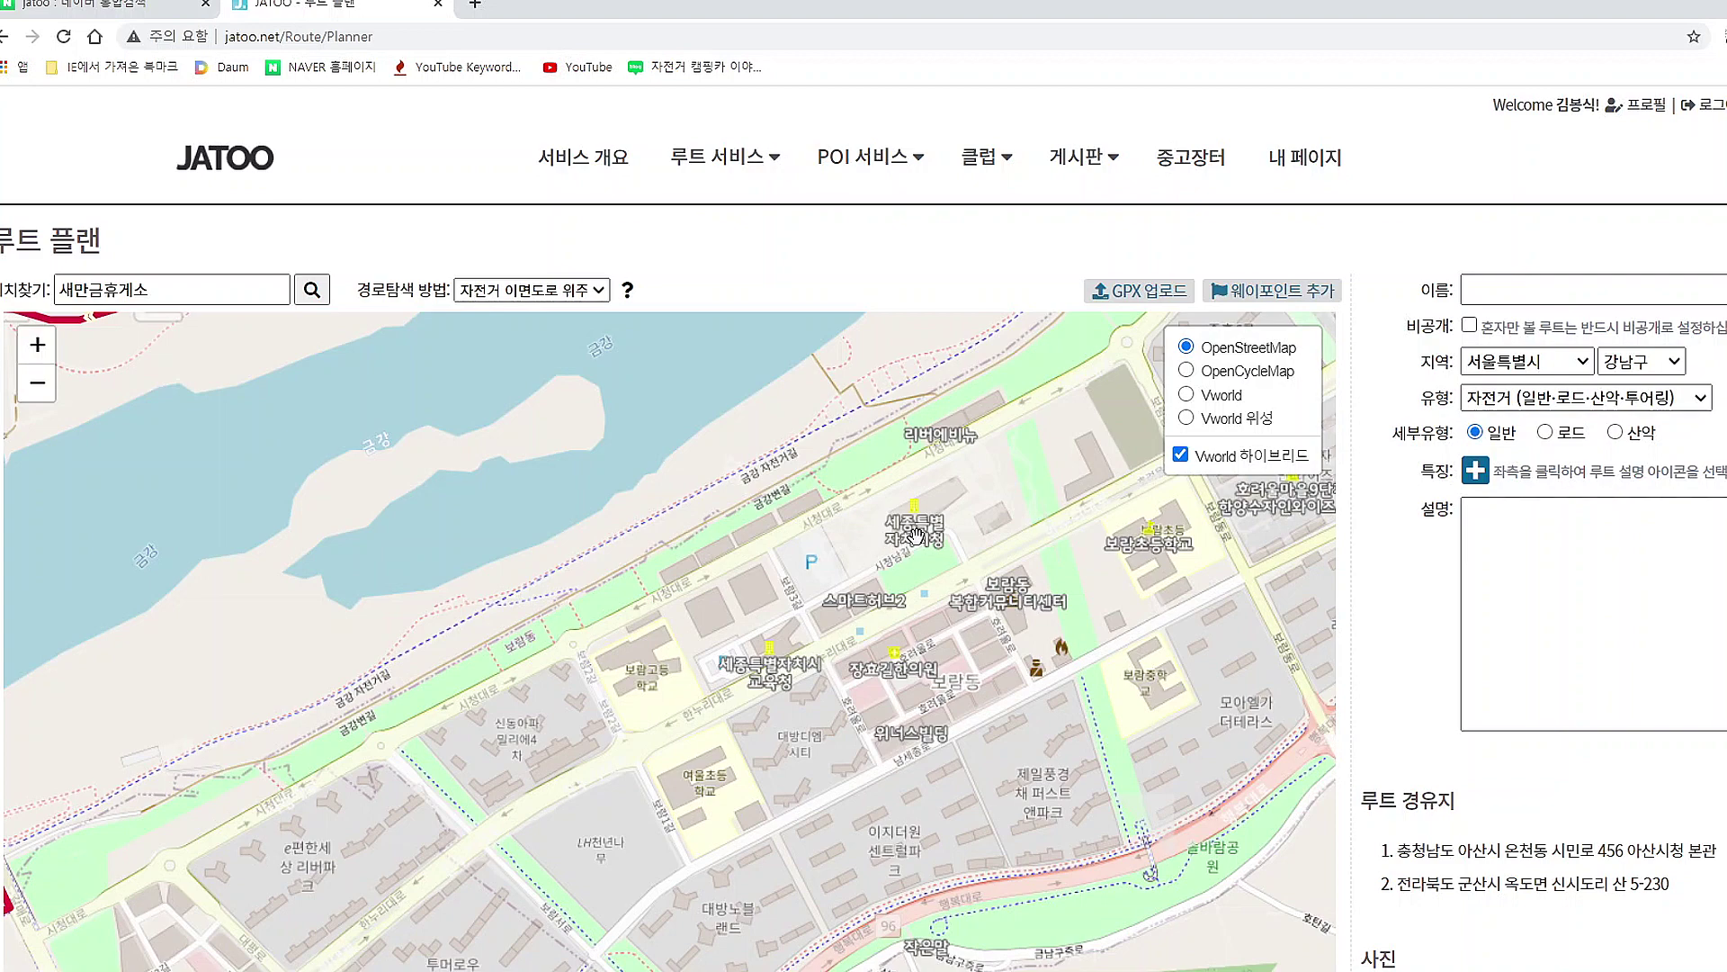
left_click_drag(823, 535, 882, 688)
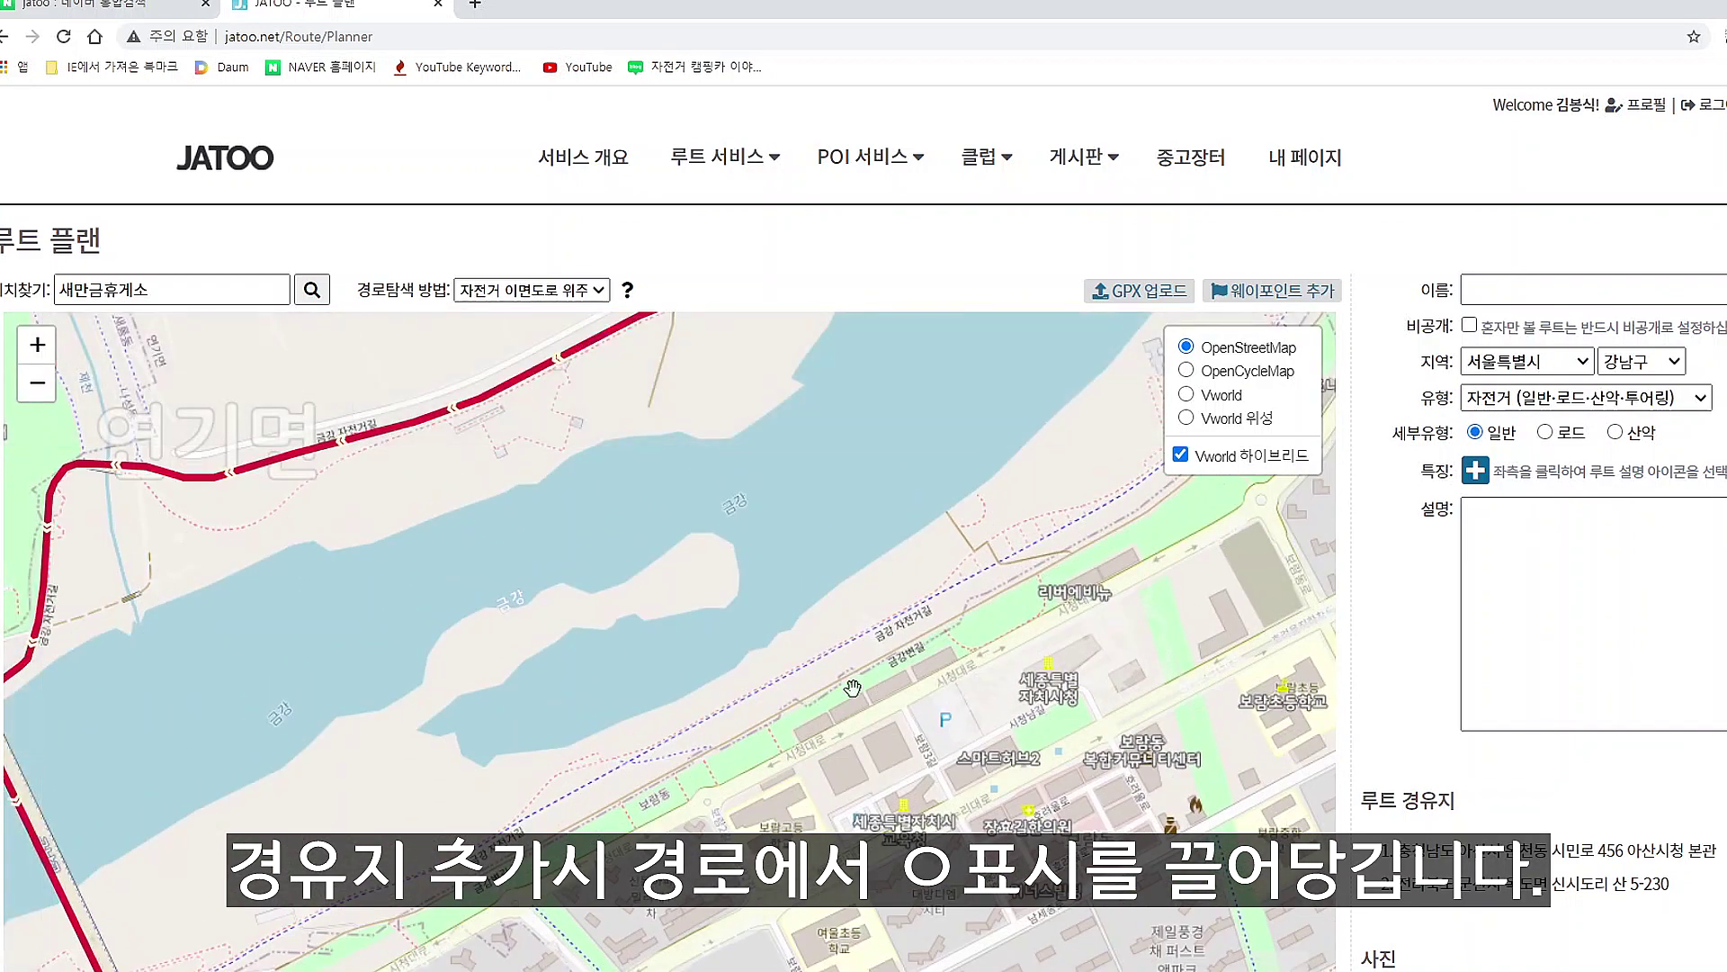
mouse_move(547, 375)
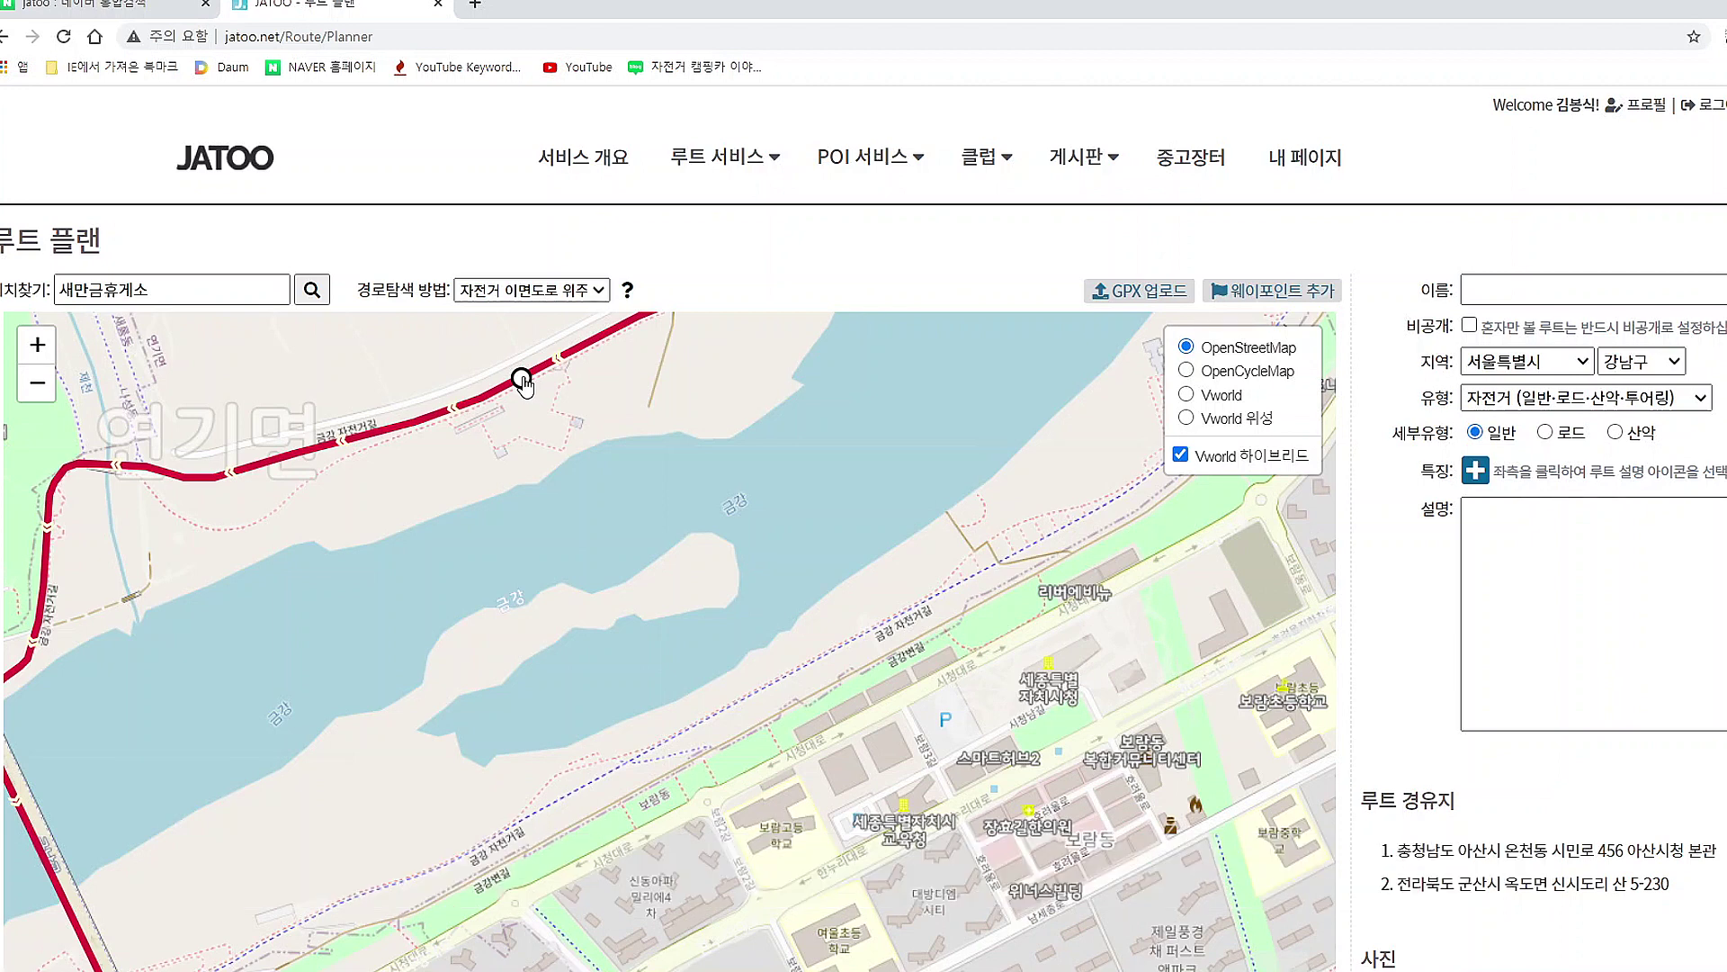
left_click(1053, 673)
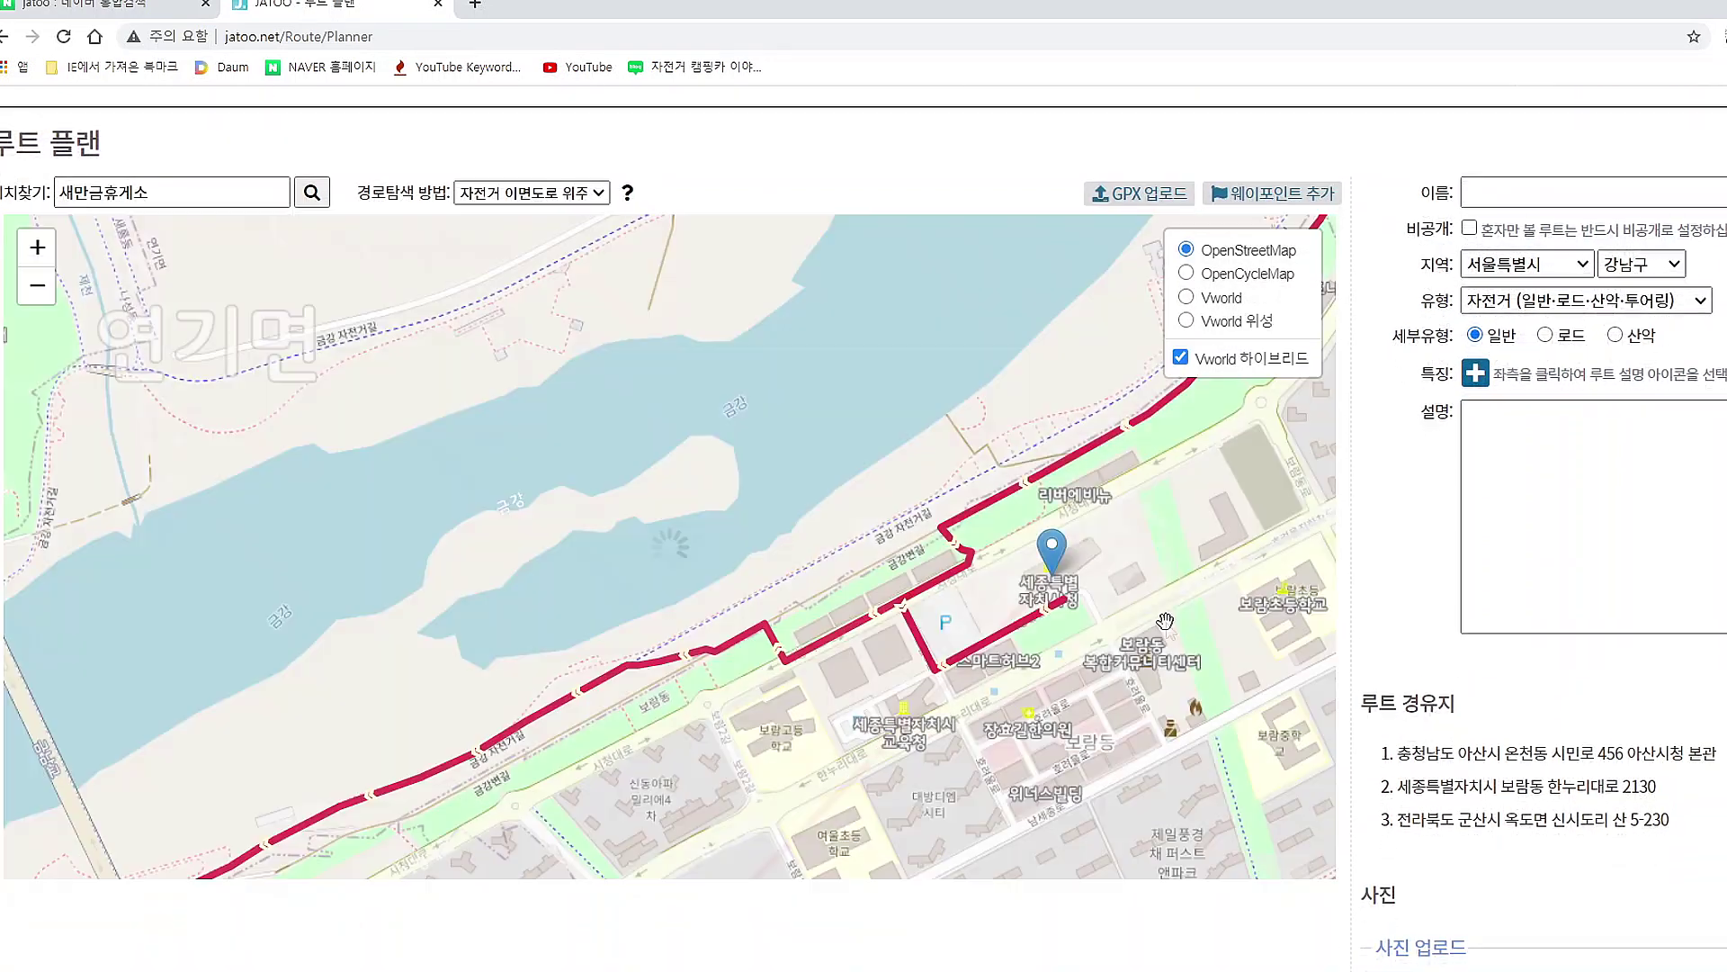
Examine the rerouted path around the 세종특별자치시청 via point and over the whole course from 아산 to 새만금.
scroll(1176, 555, "down", 1)
scroll(1175, 555, "down", 2)
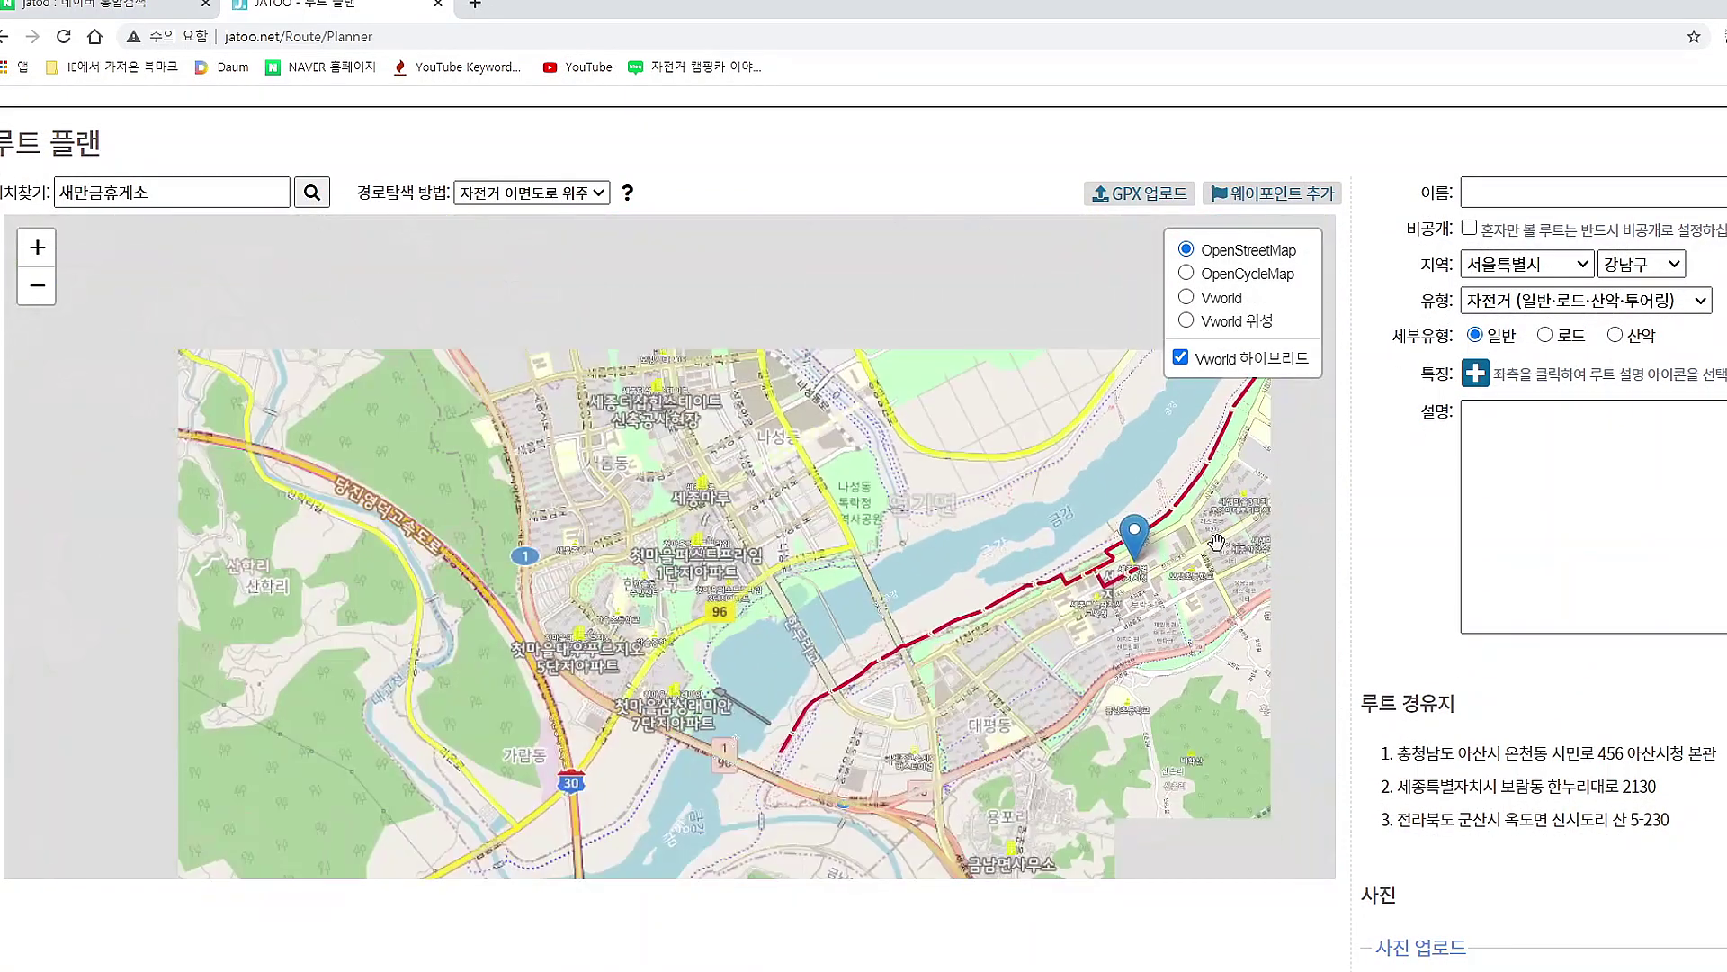
scroll(1144, 510, "down", 2)
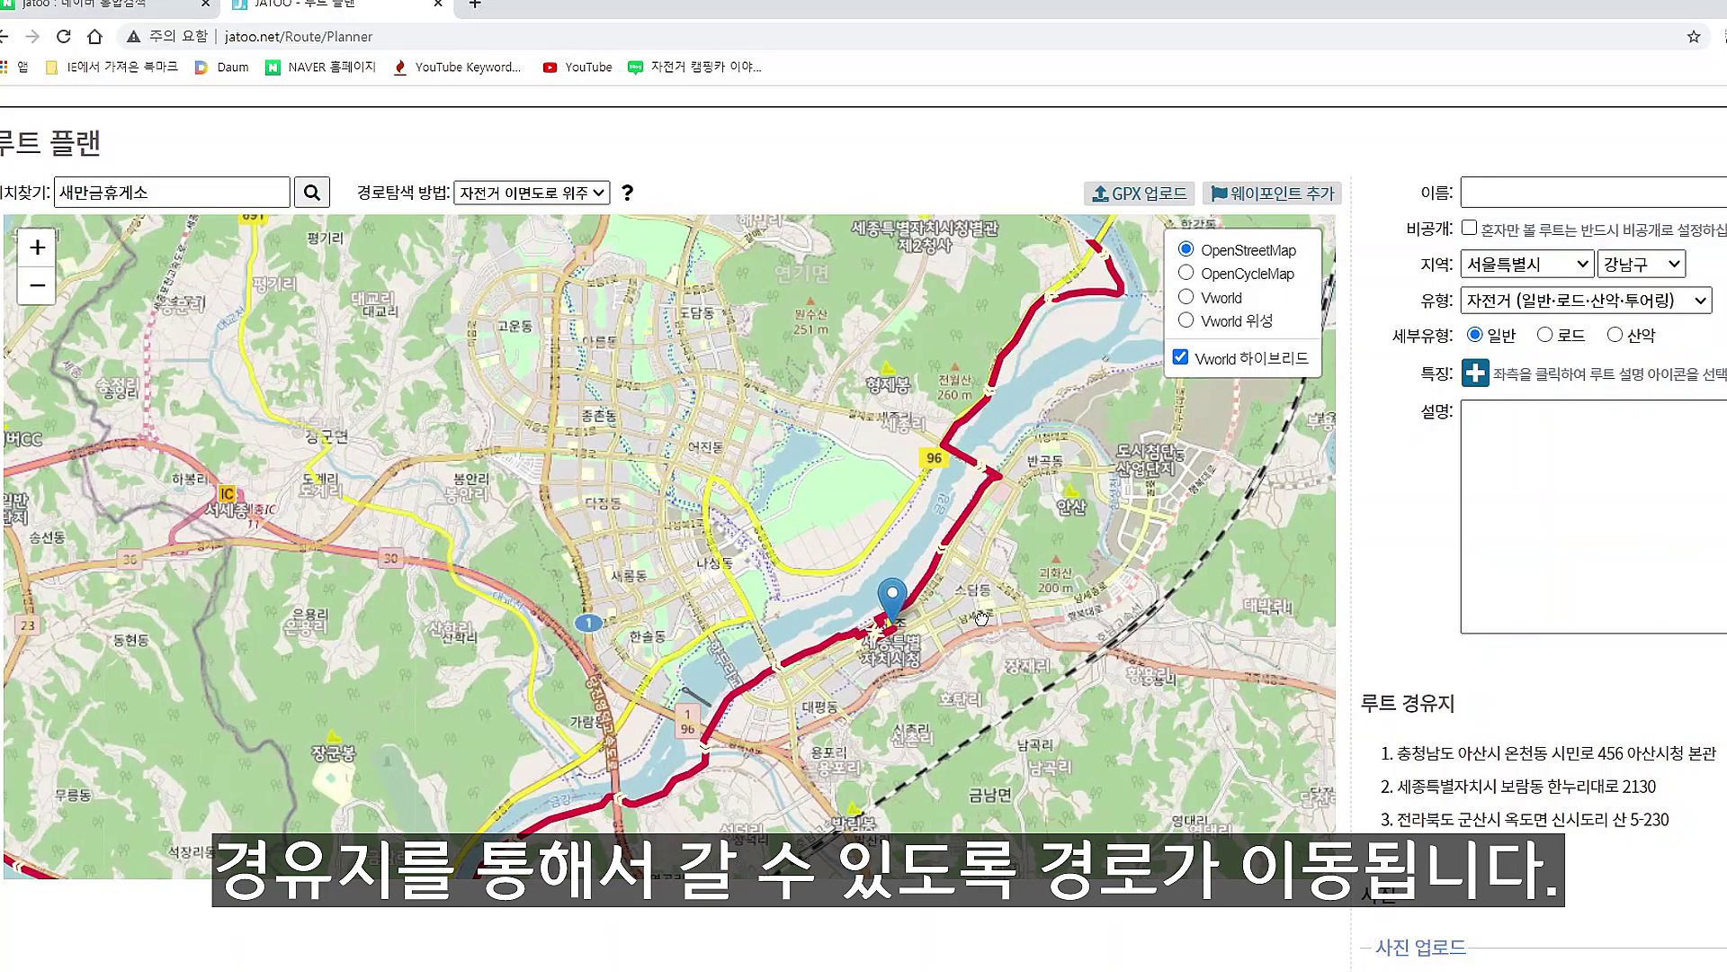
left_click_drag(955, 592, 1028, 560)
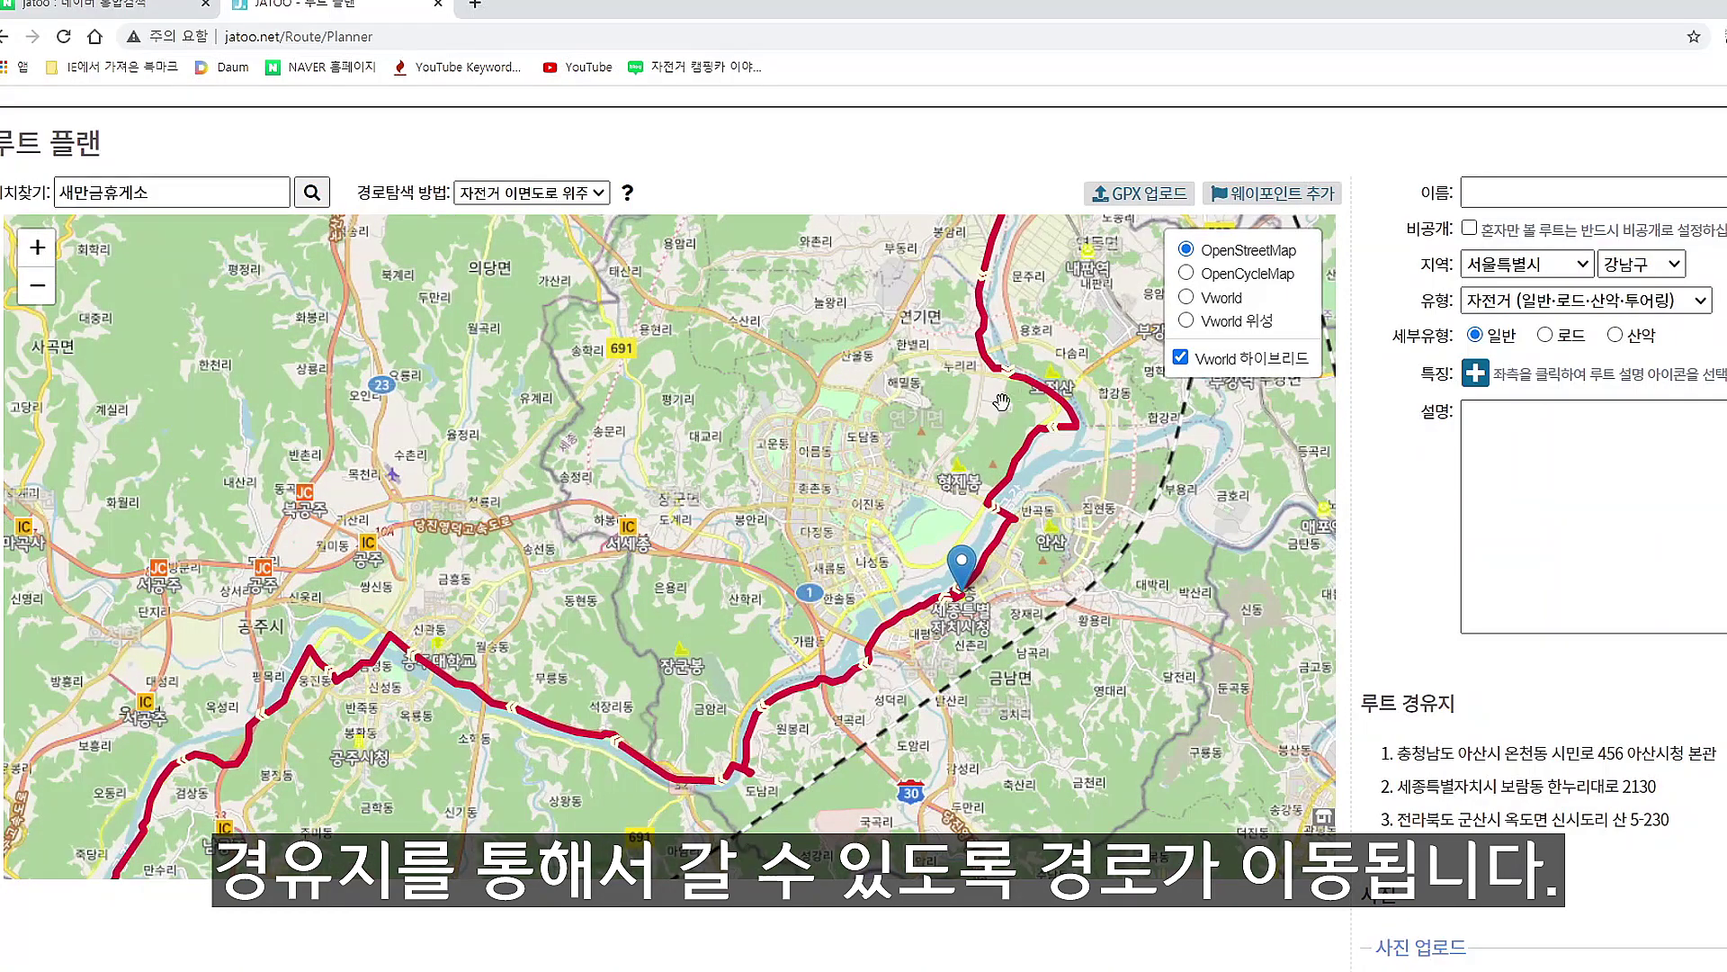
scroll(976, 583, "up", 5)
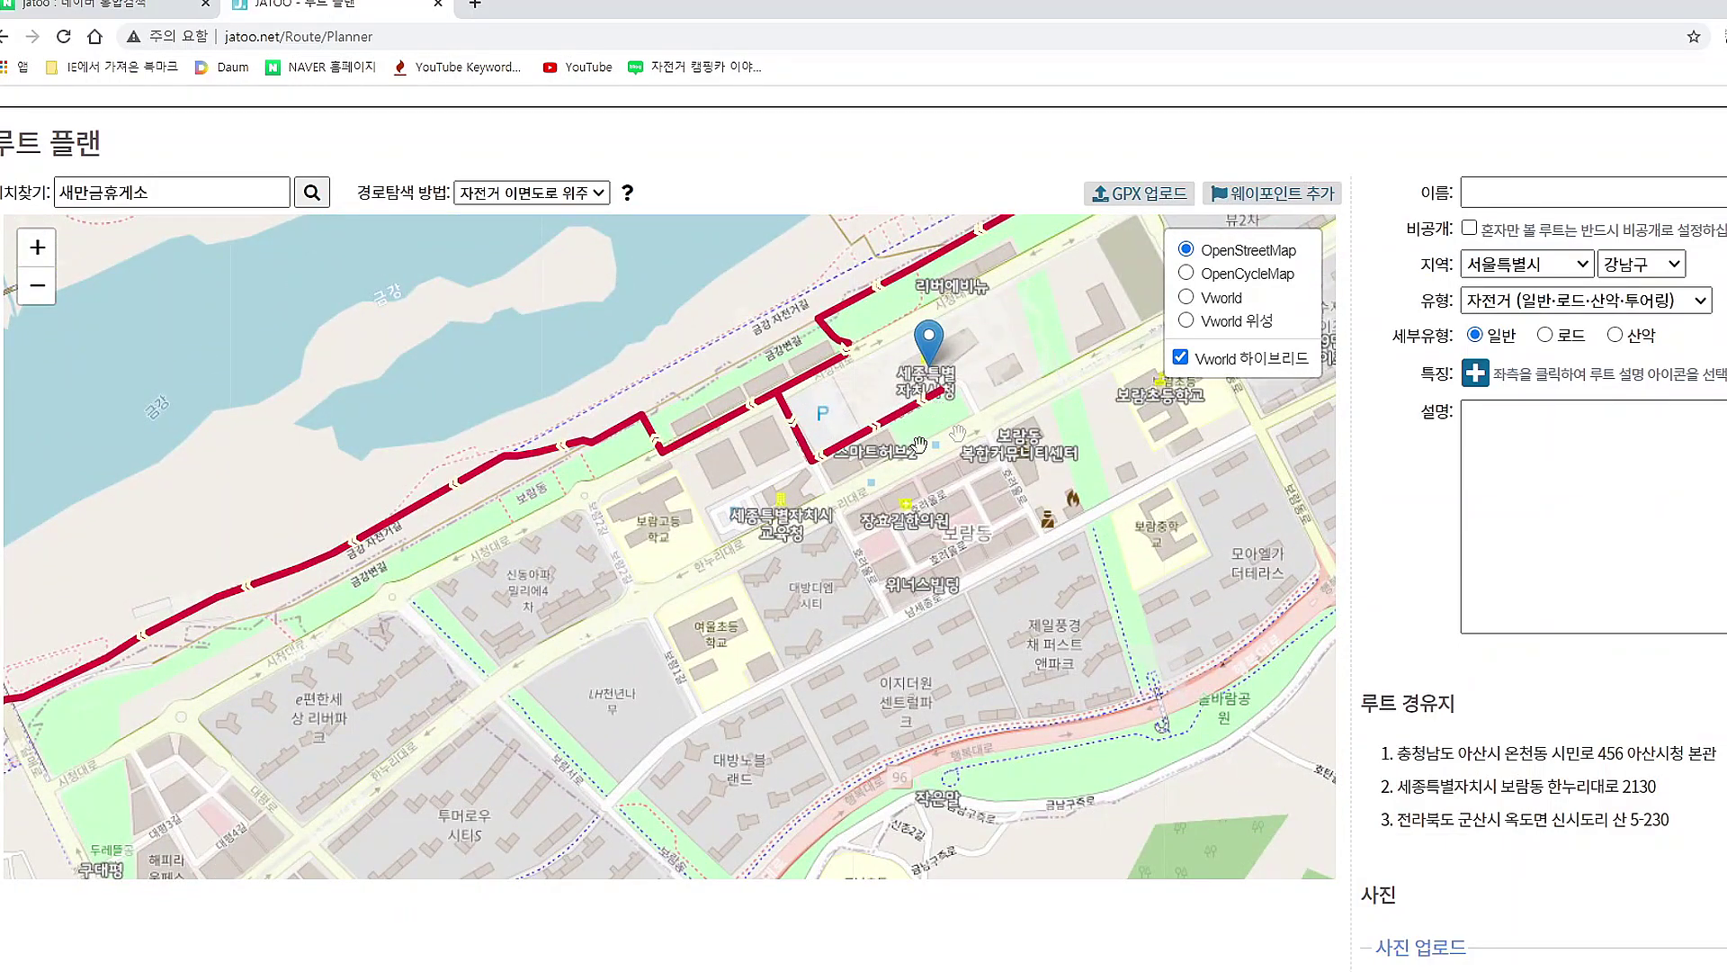
scroll(481, 528, "down", 3)
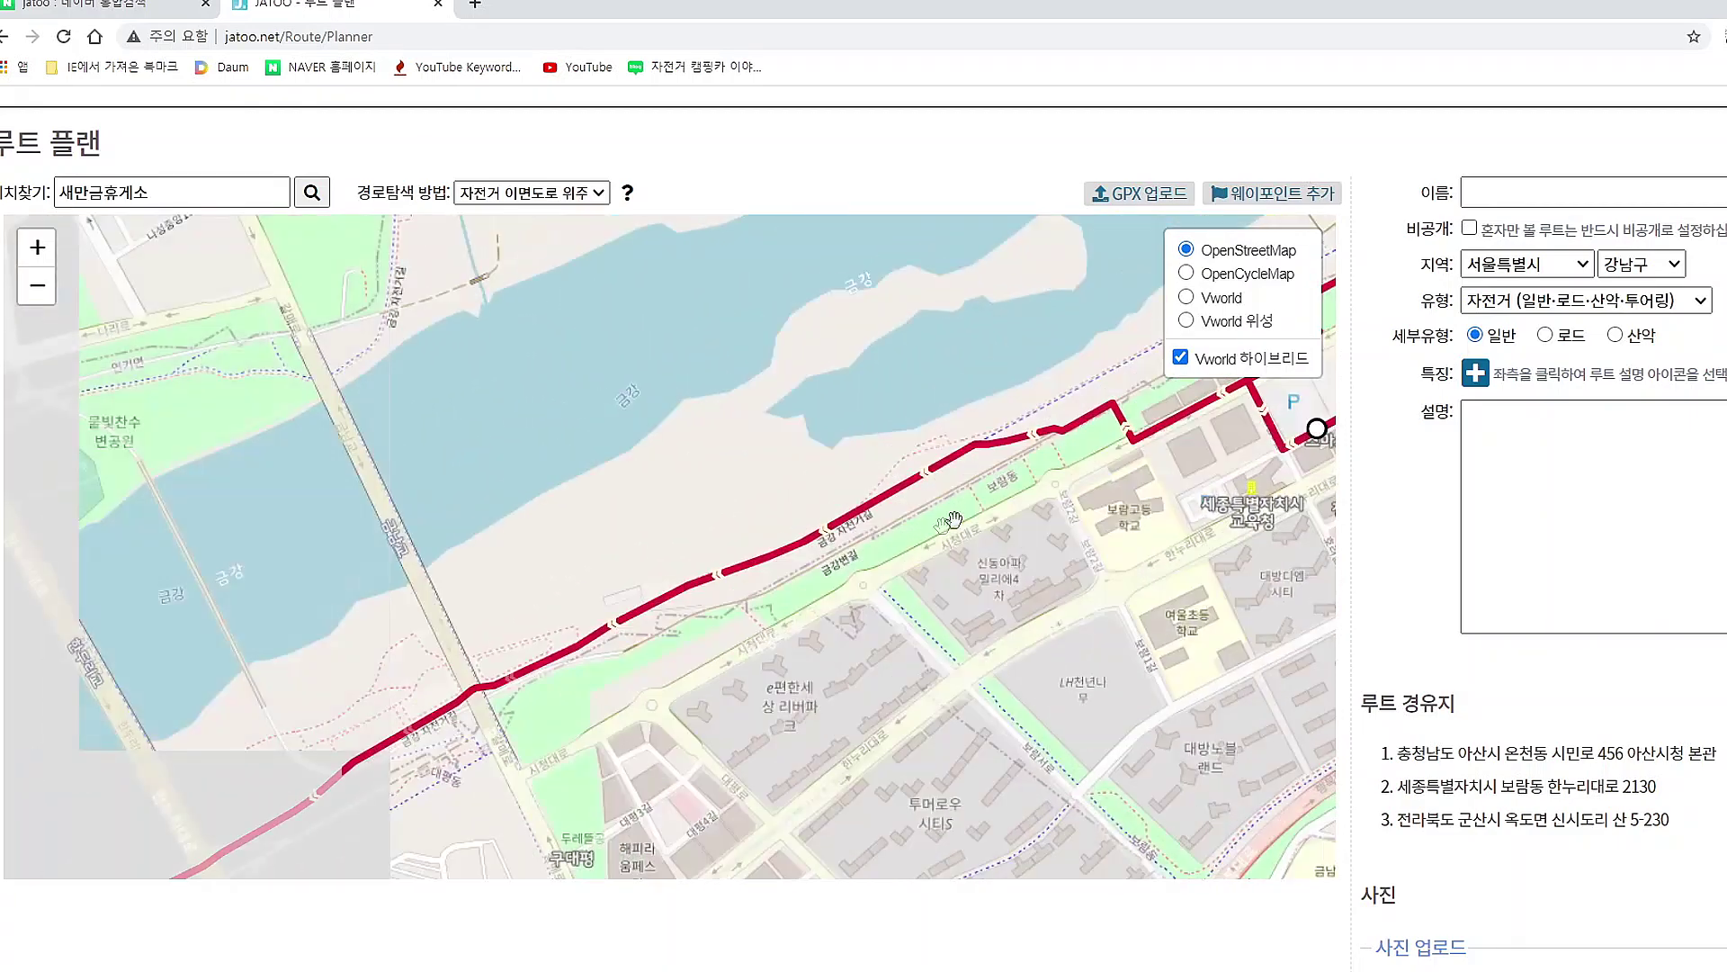
scroll(537, 717, "down", 4)
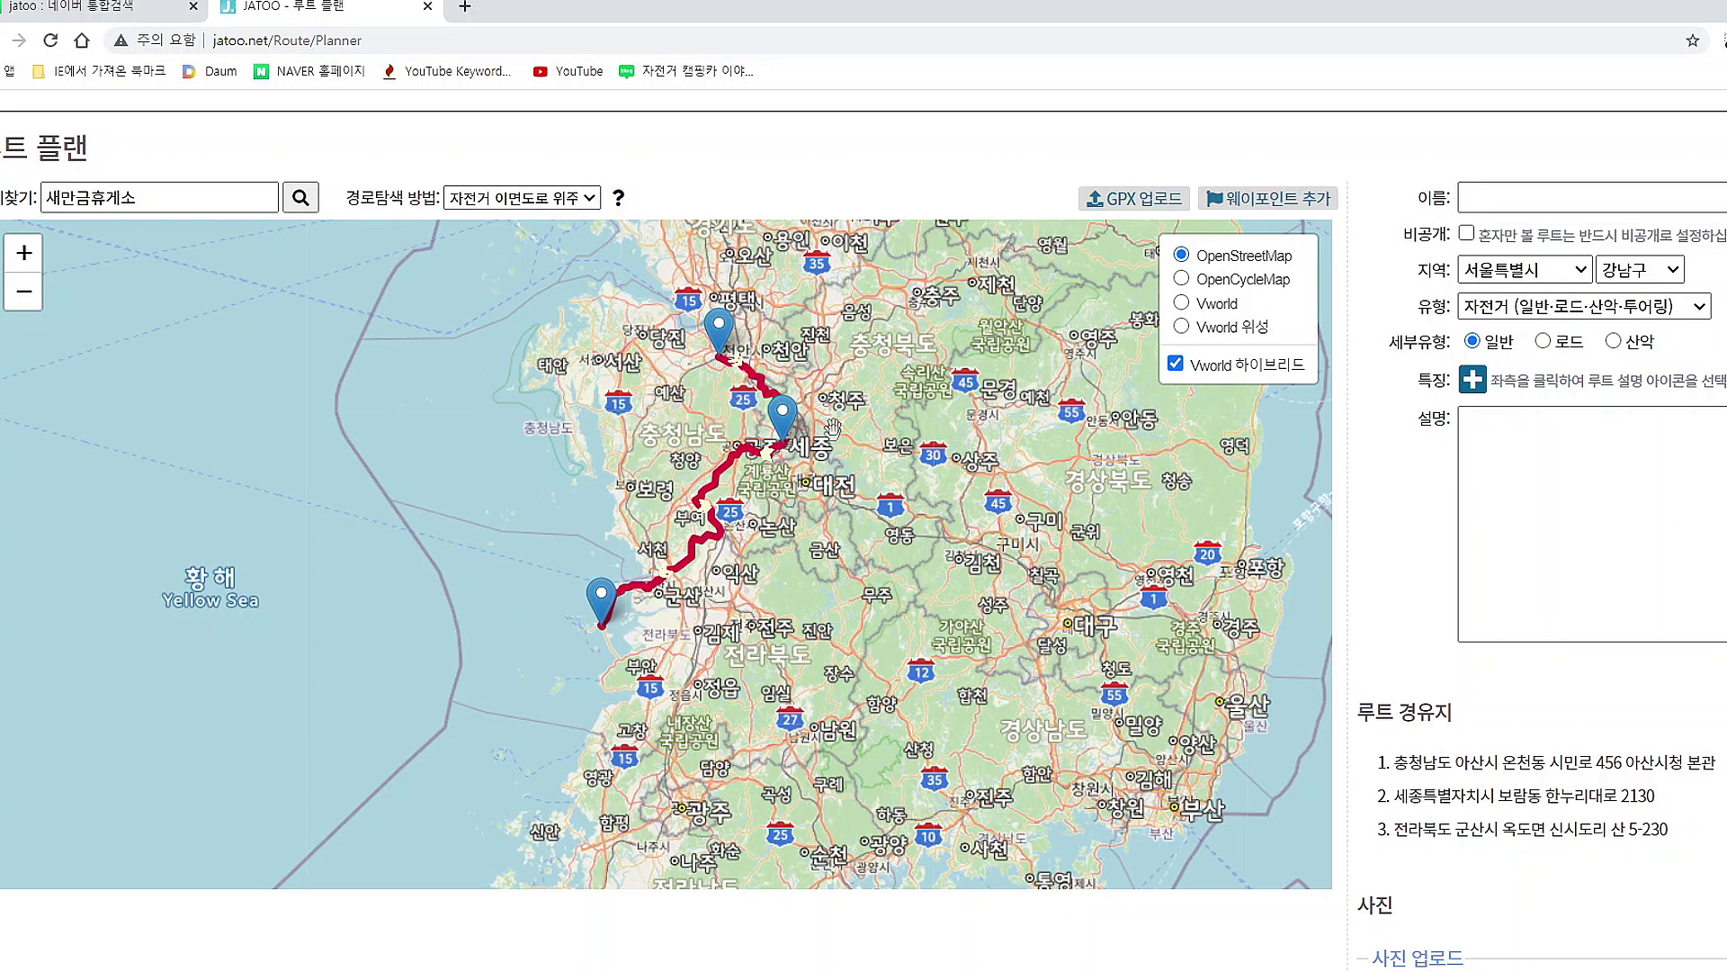
left_click_drag(845, 396, 798, 476)
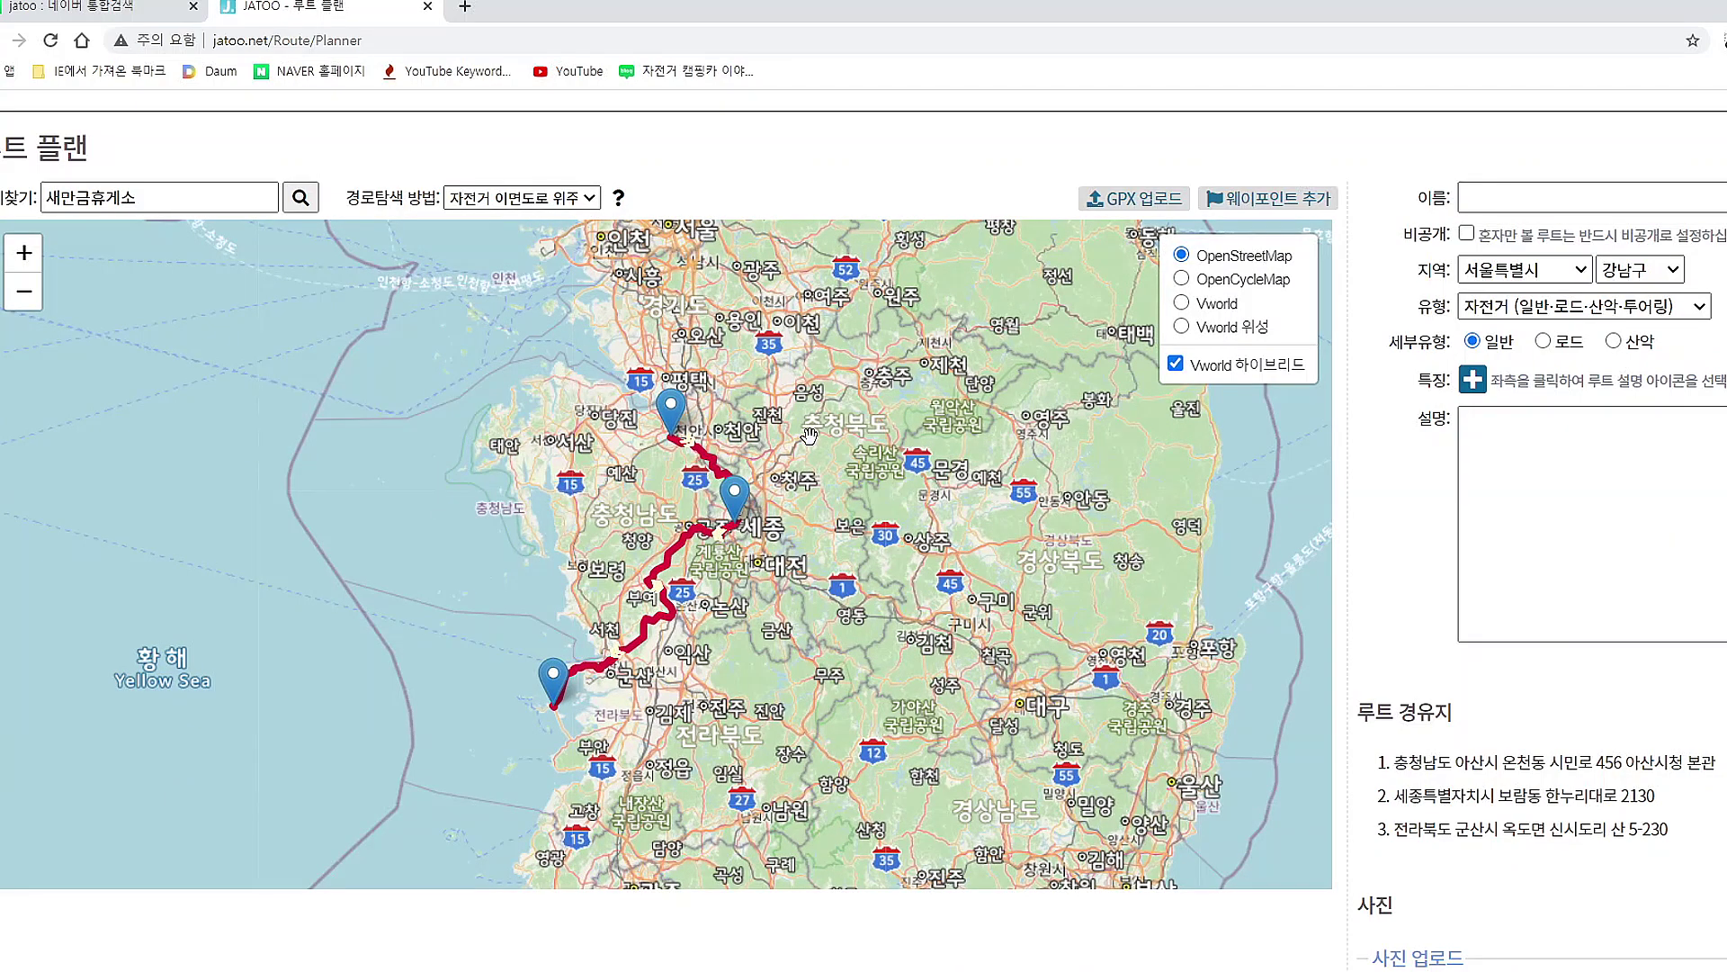
scroll(812, 437, "up", 1)
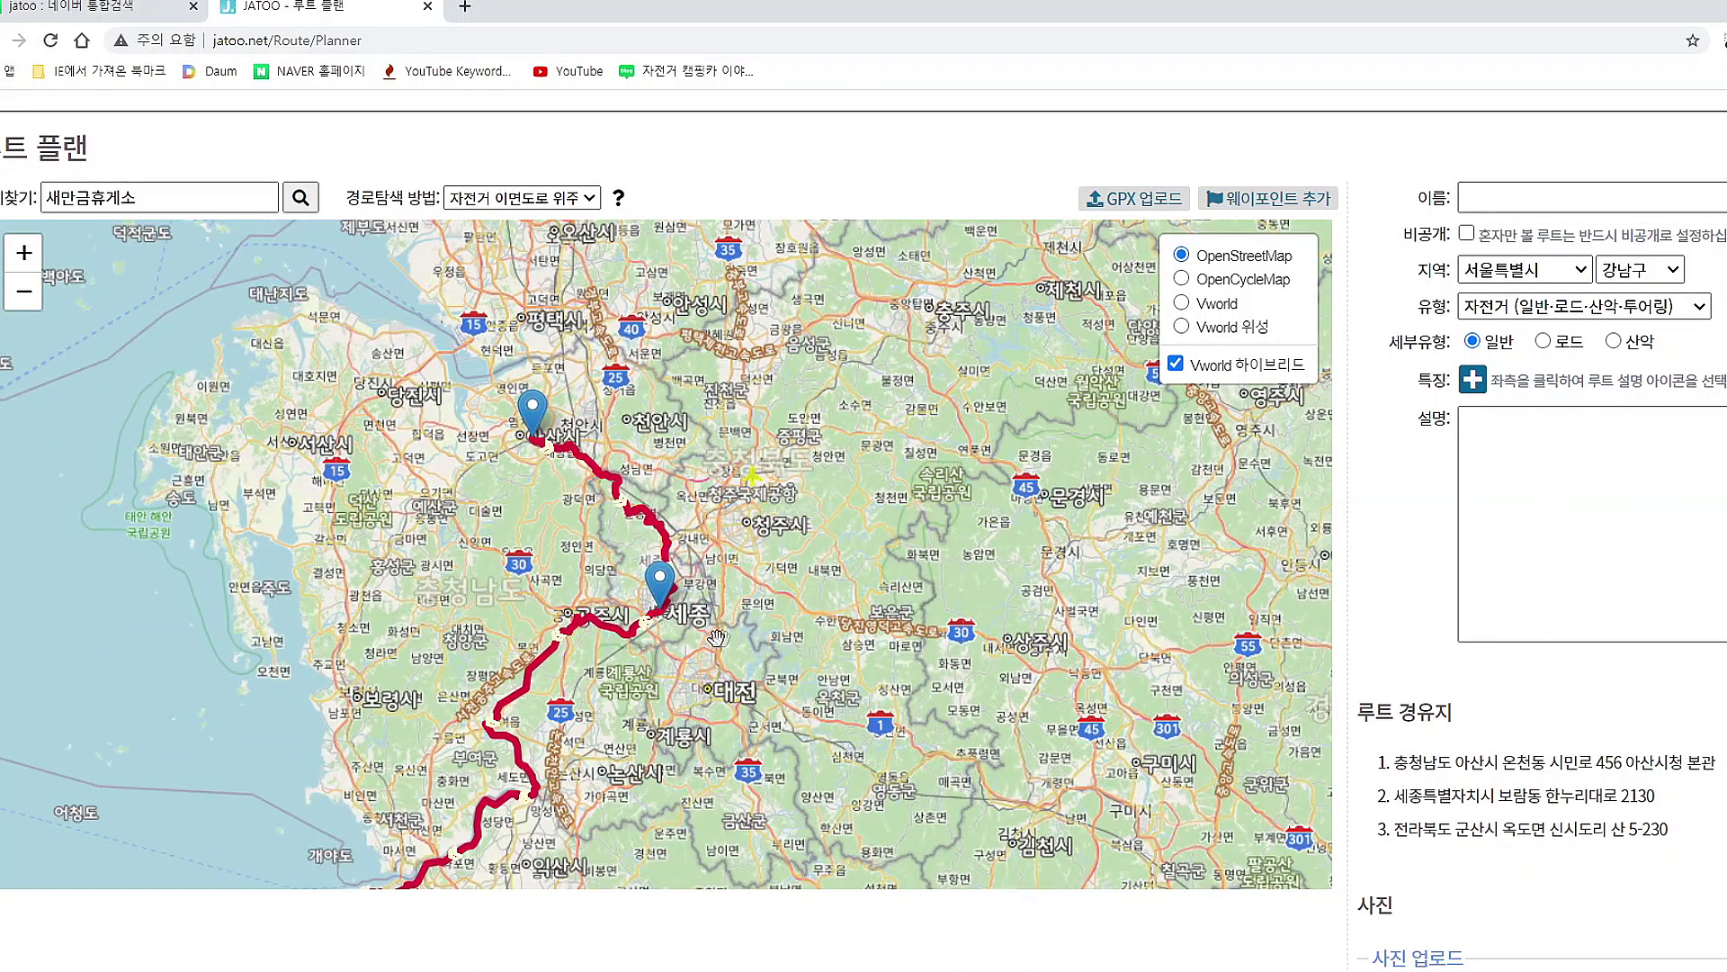
left_click_drag(674, 659, 735, 562)
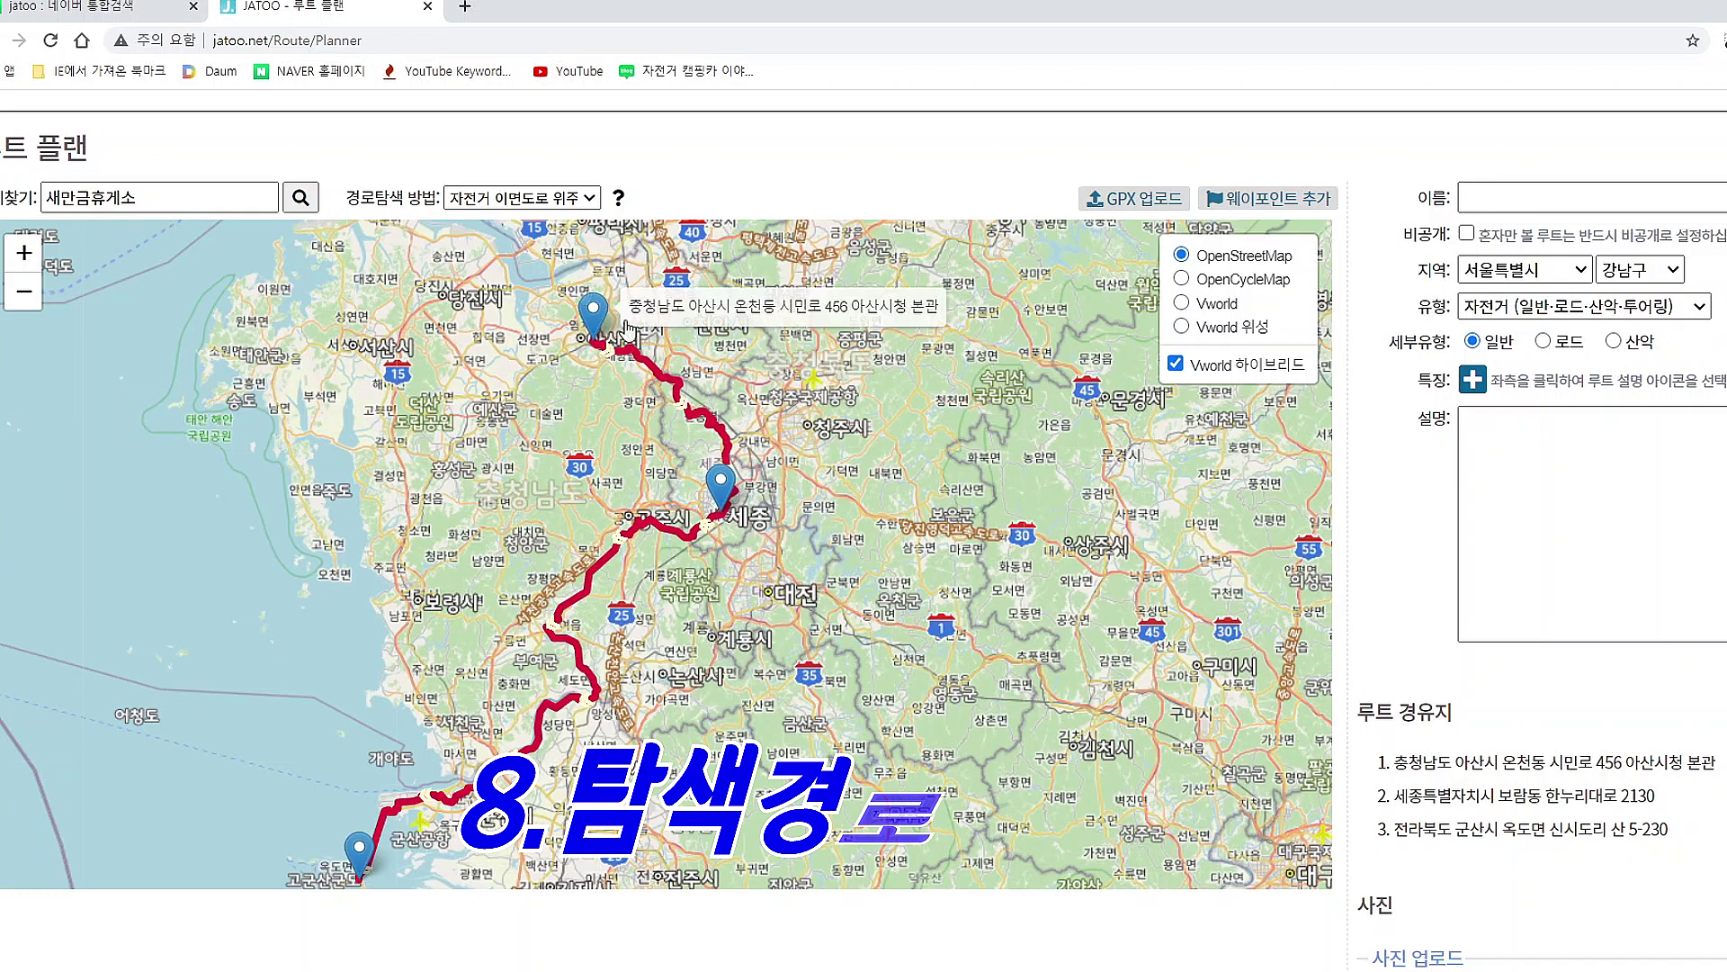
Name the route 군산여행 and set it to private.
left_click(1506, 198)
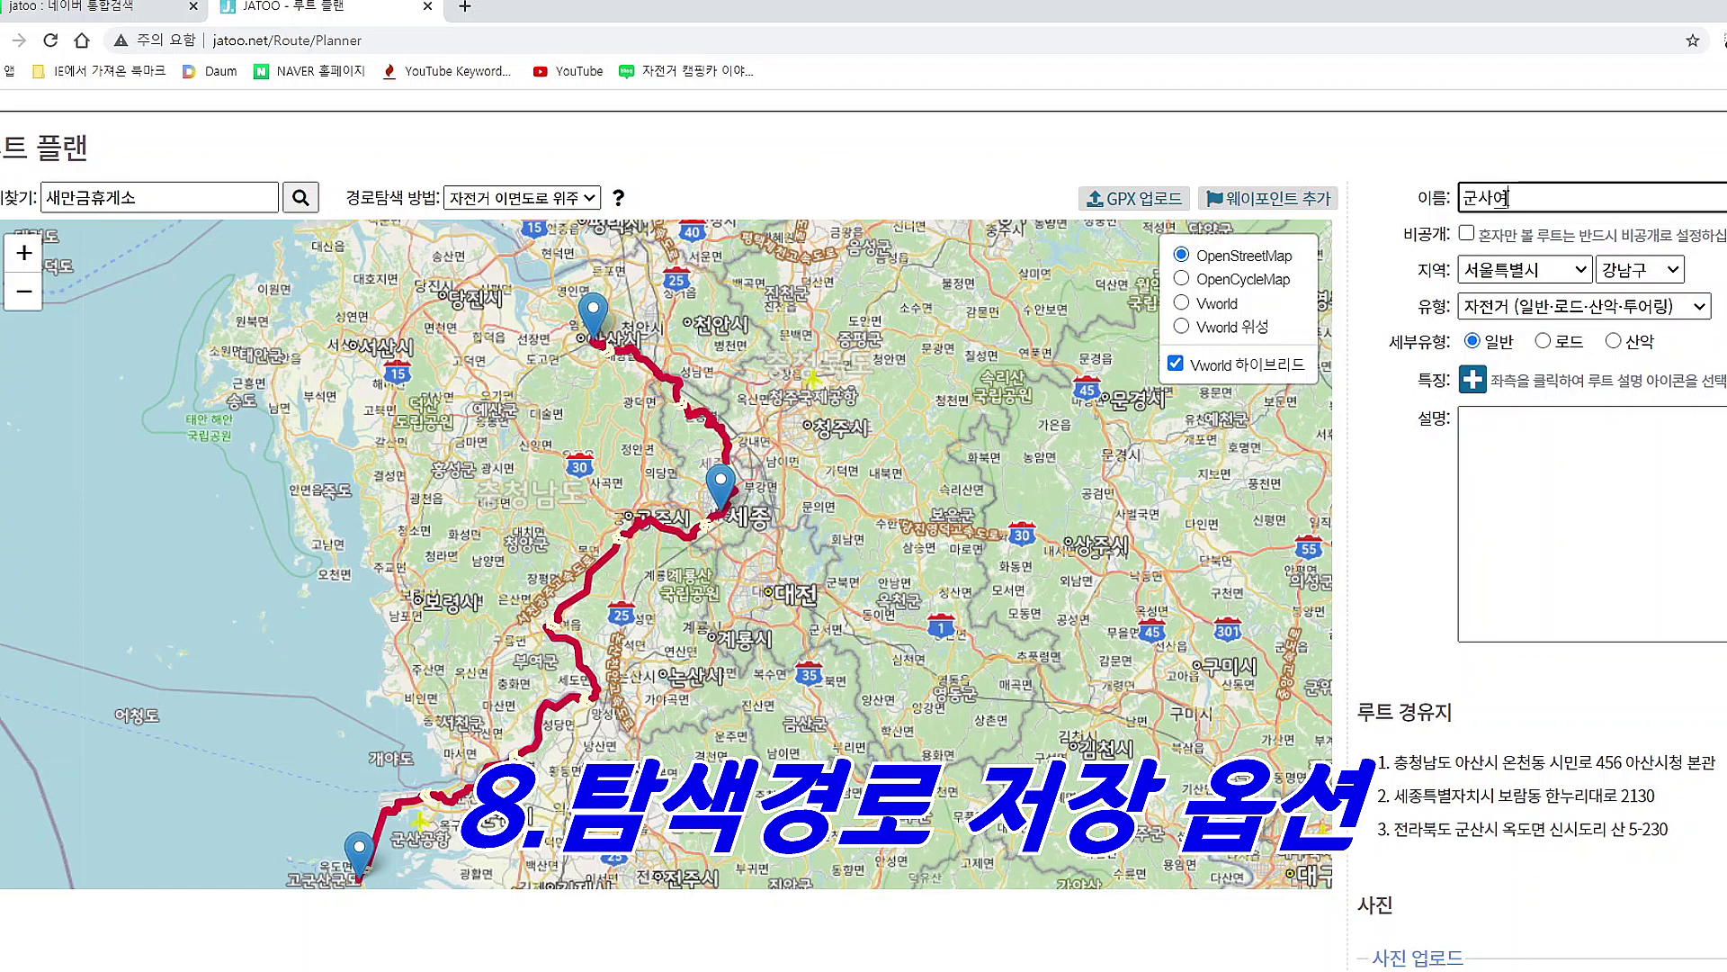
type("군산항")
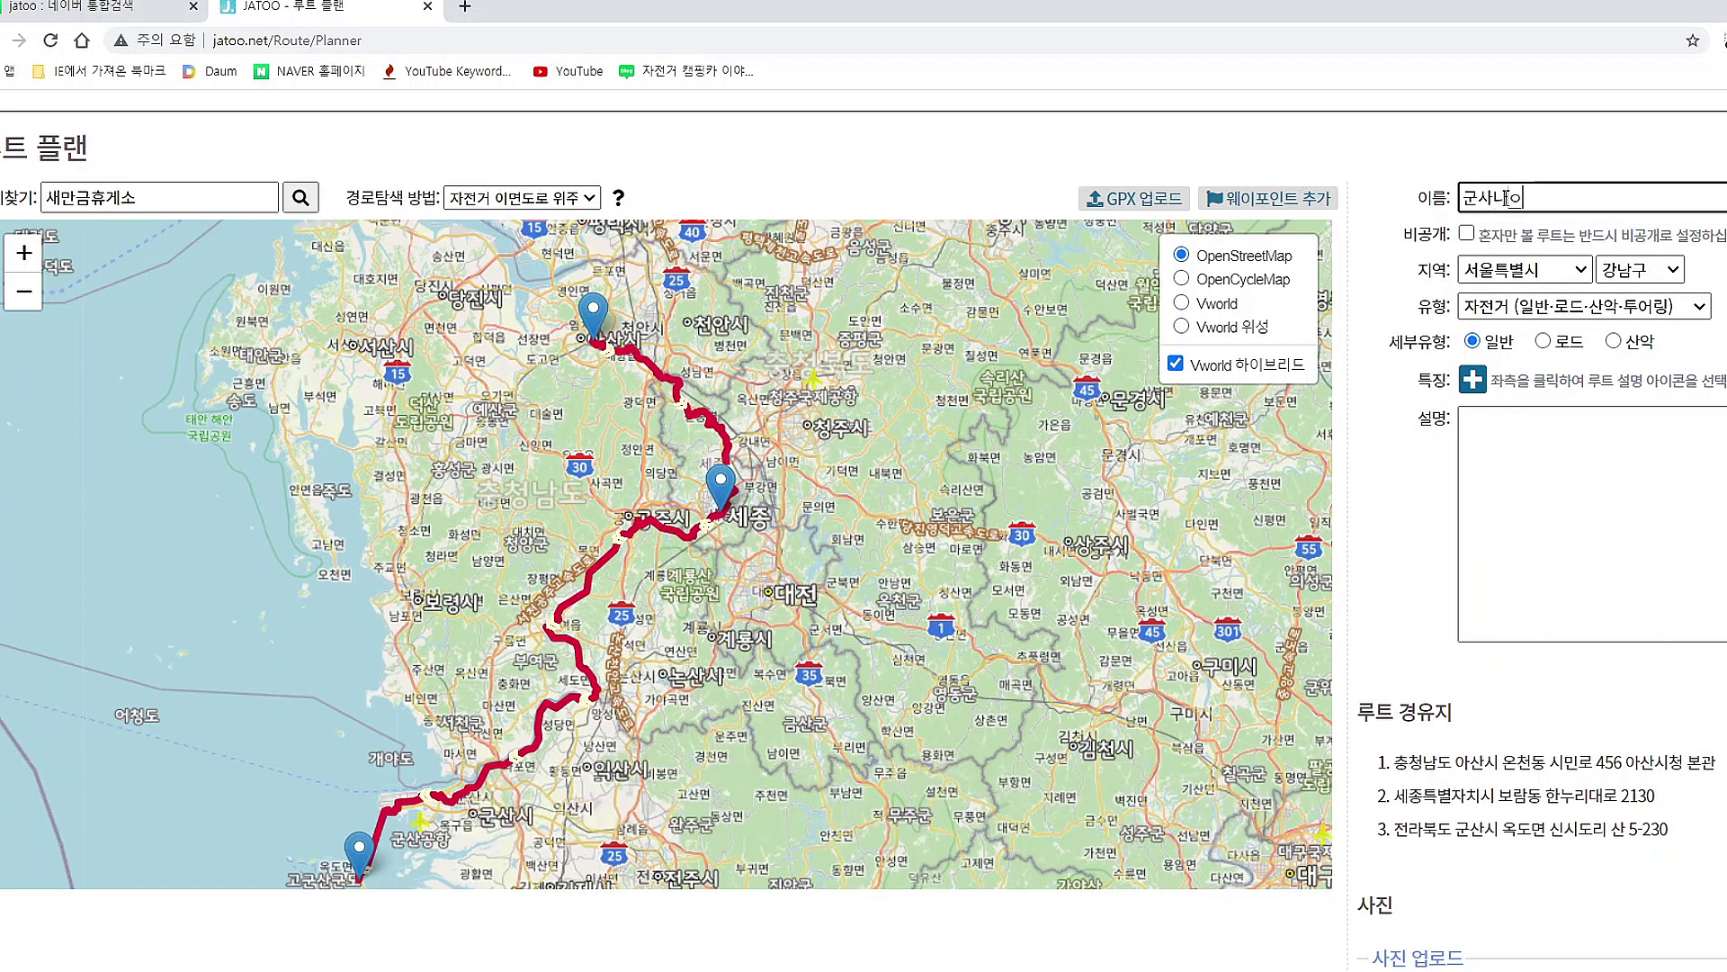
type("ㅐ")
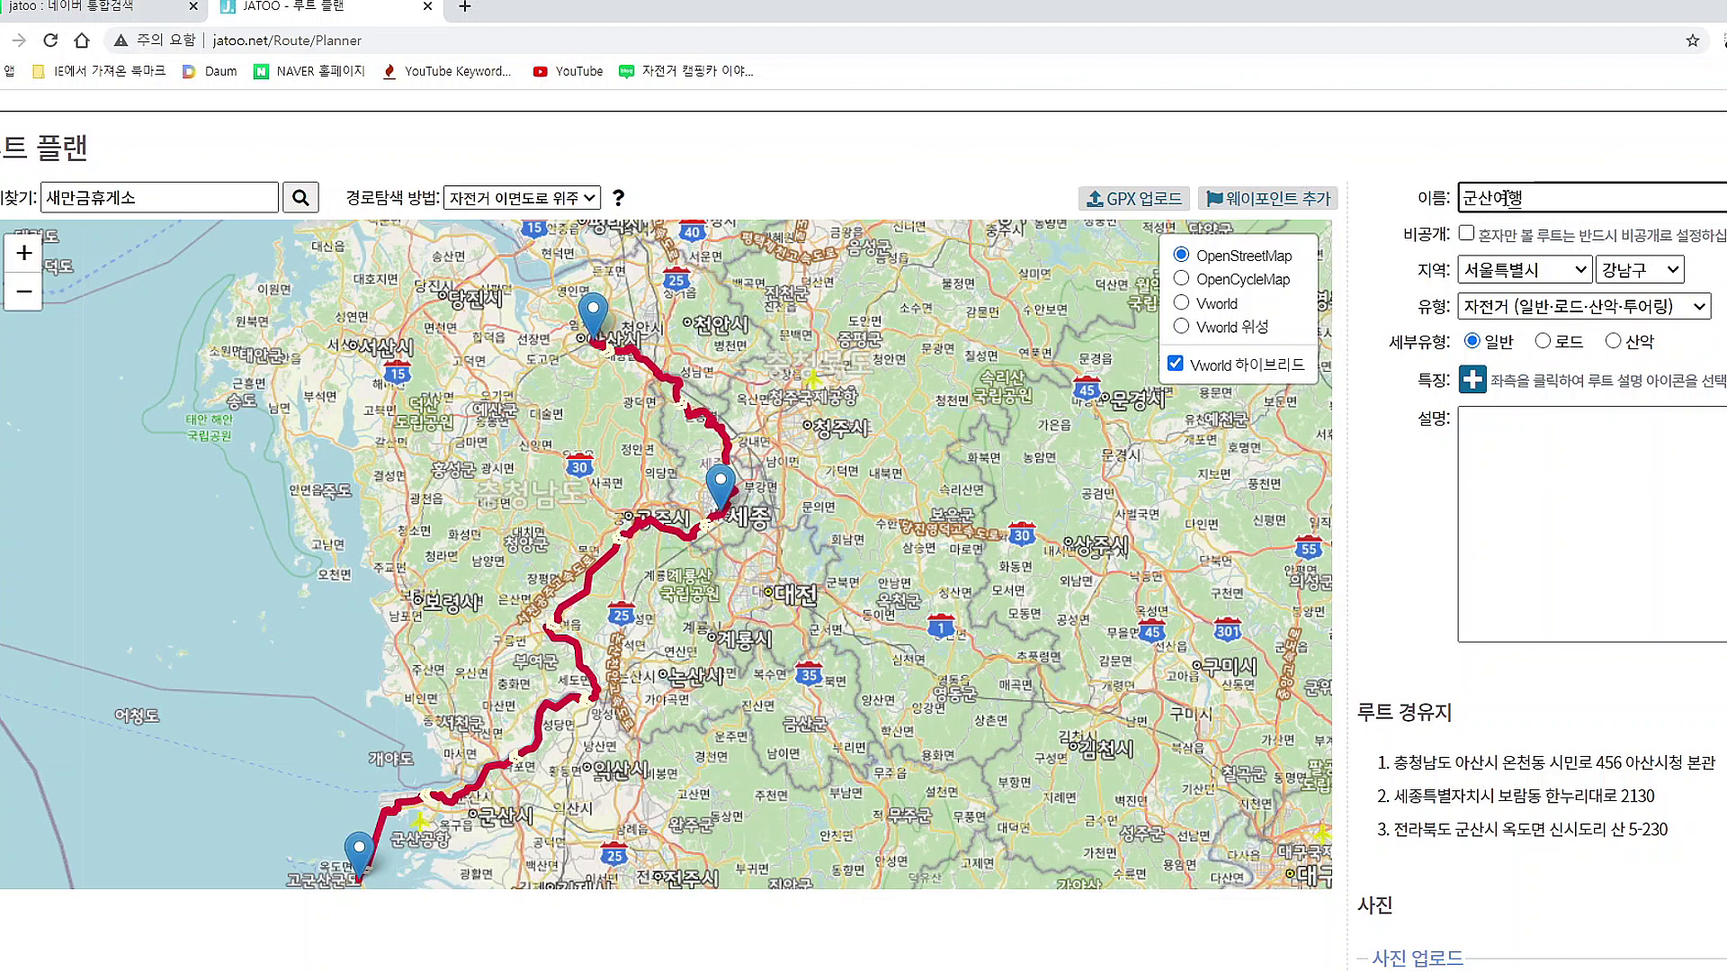
left_click(1470, 237)
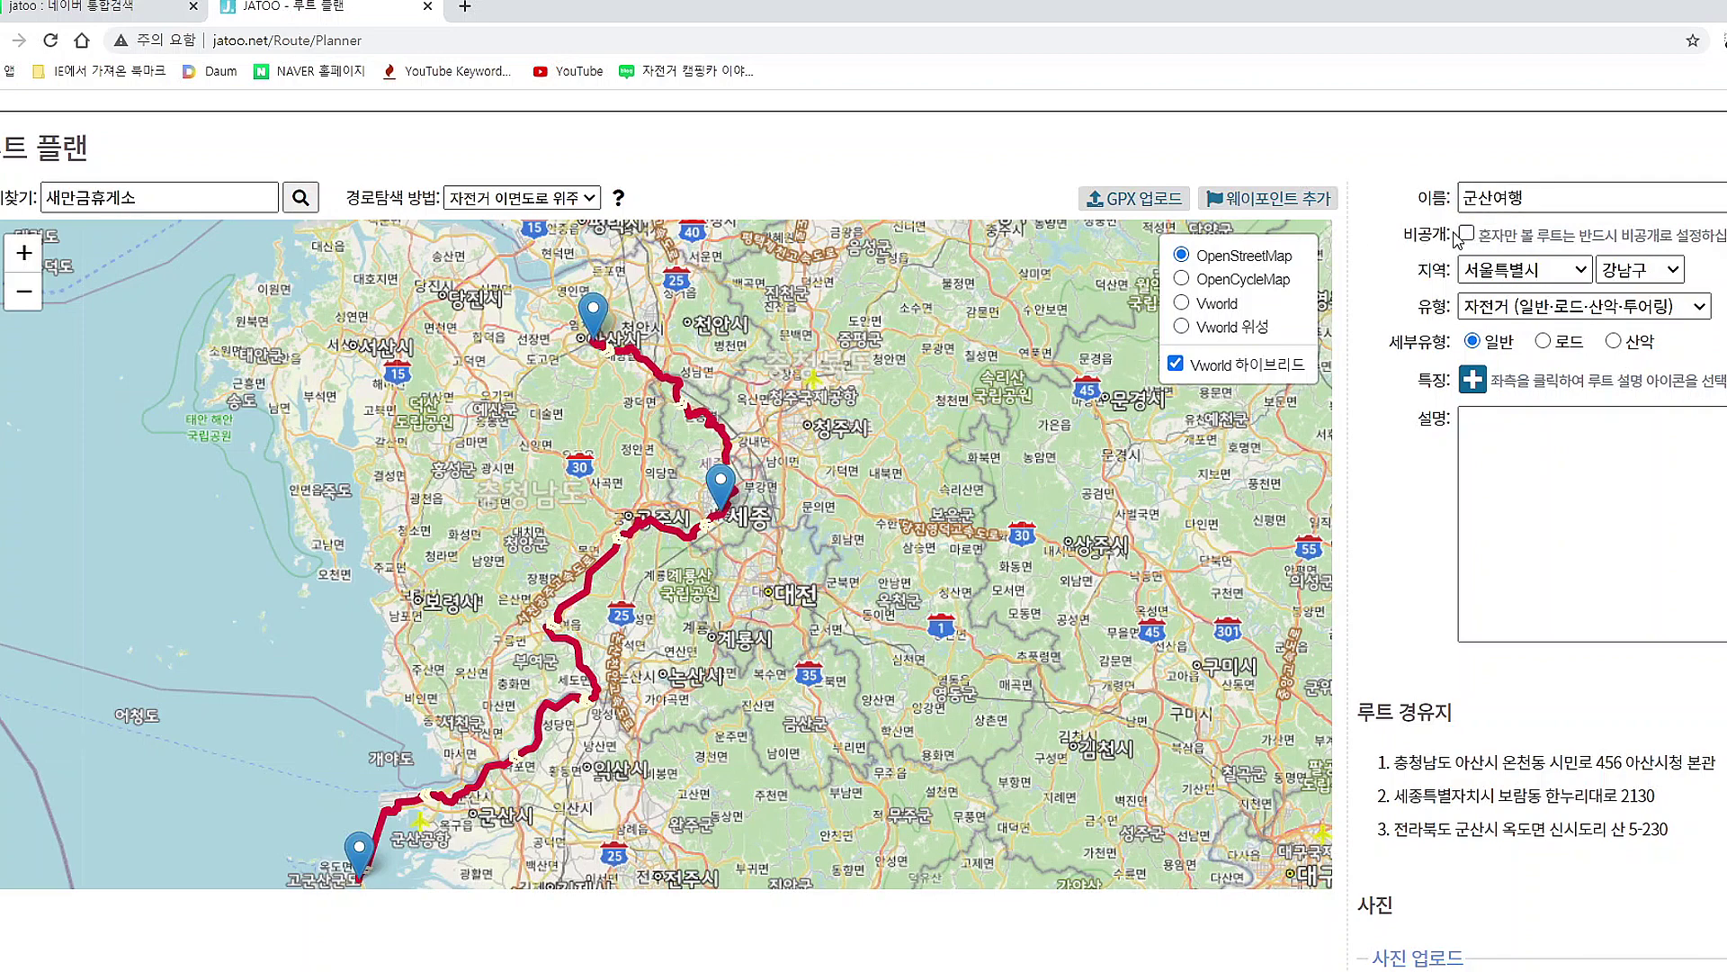
left_click(1468, 235)
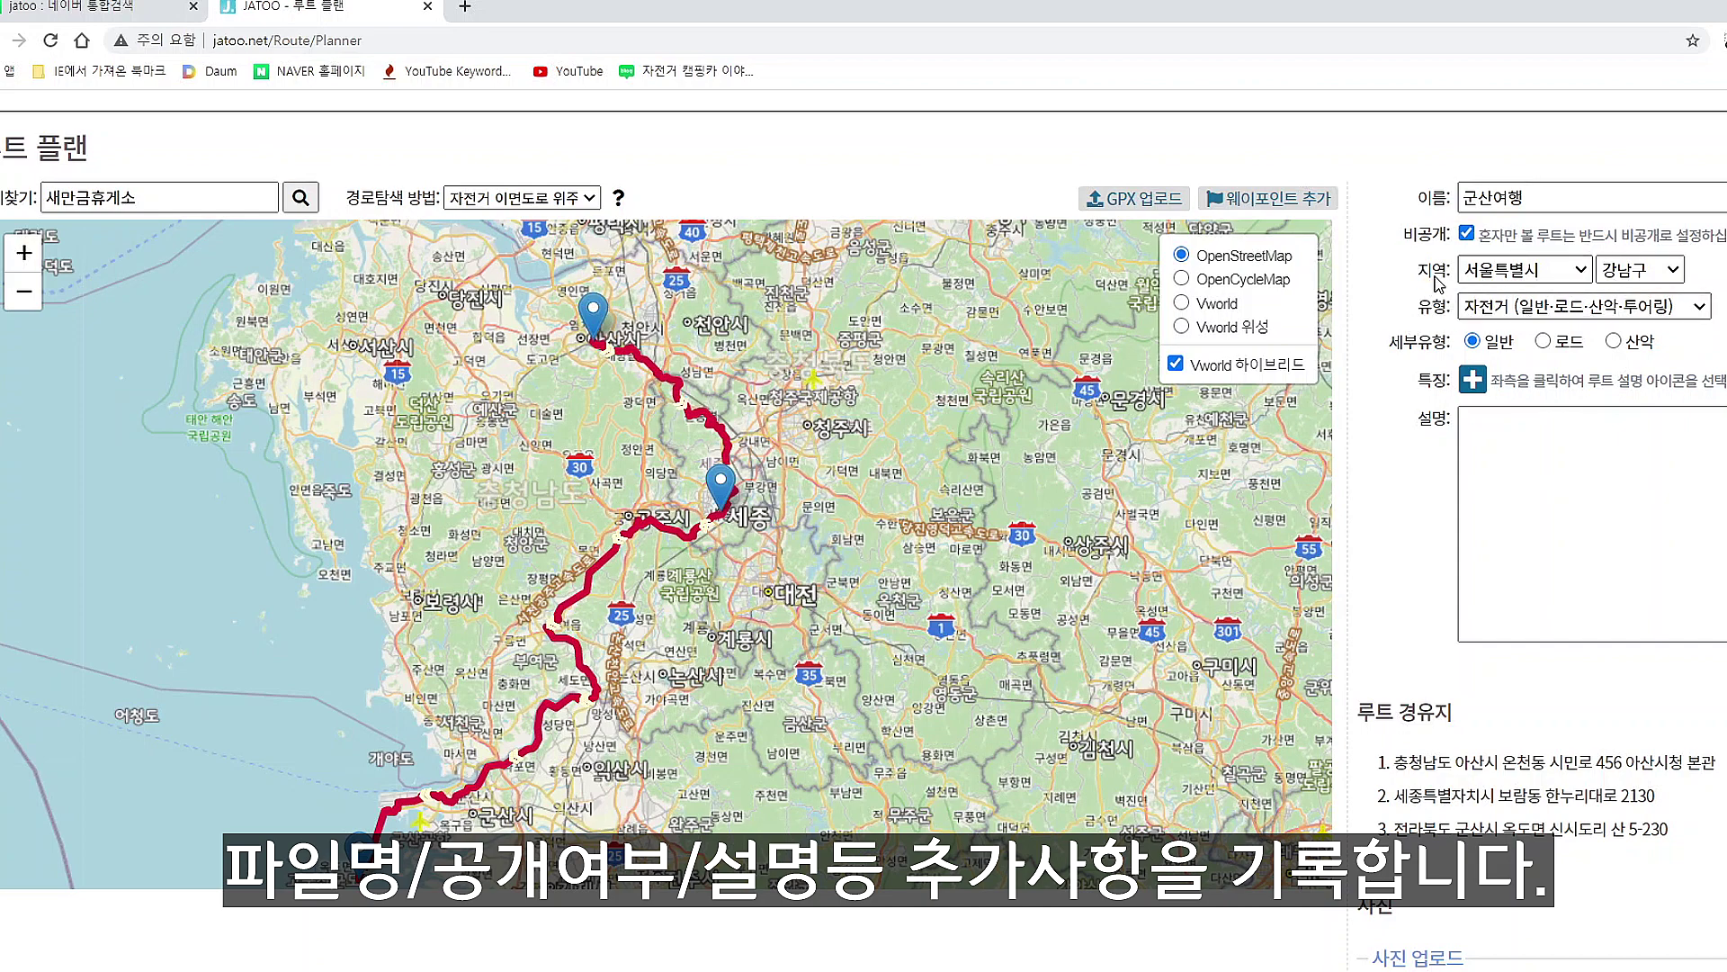
Look through the available regions and enter 새만금여행 as the route's description.
left_click(1586, 274)
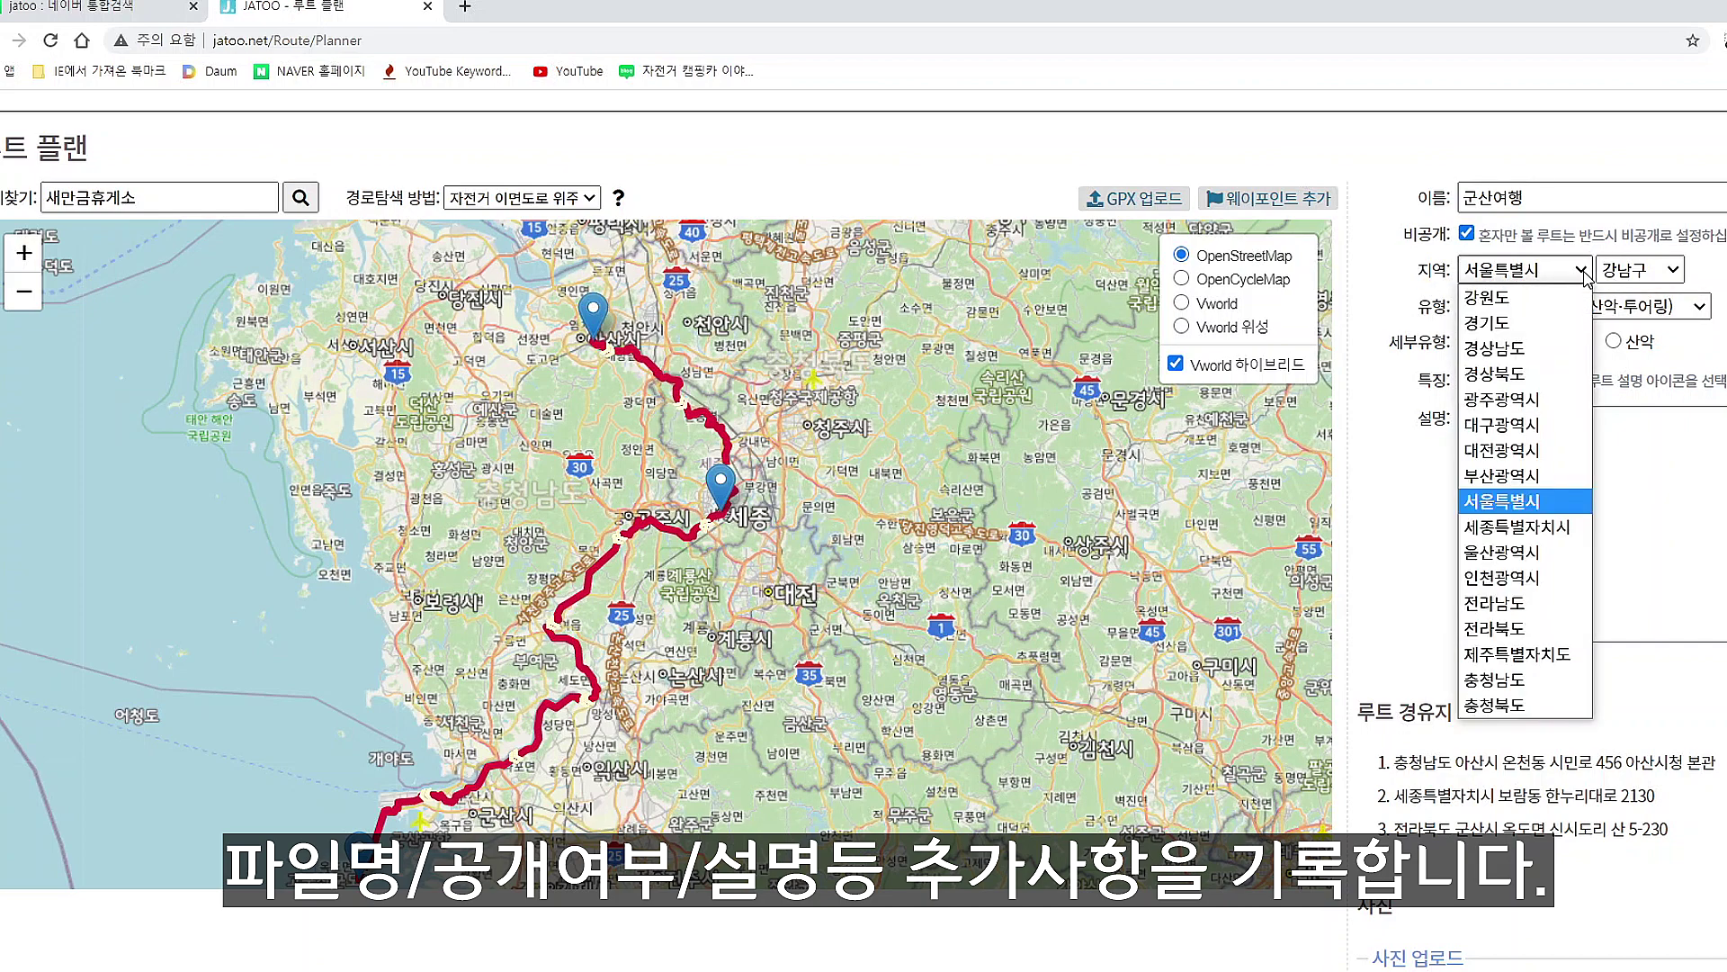
left_click(1586, 274)
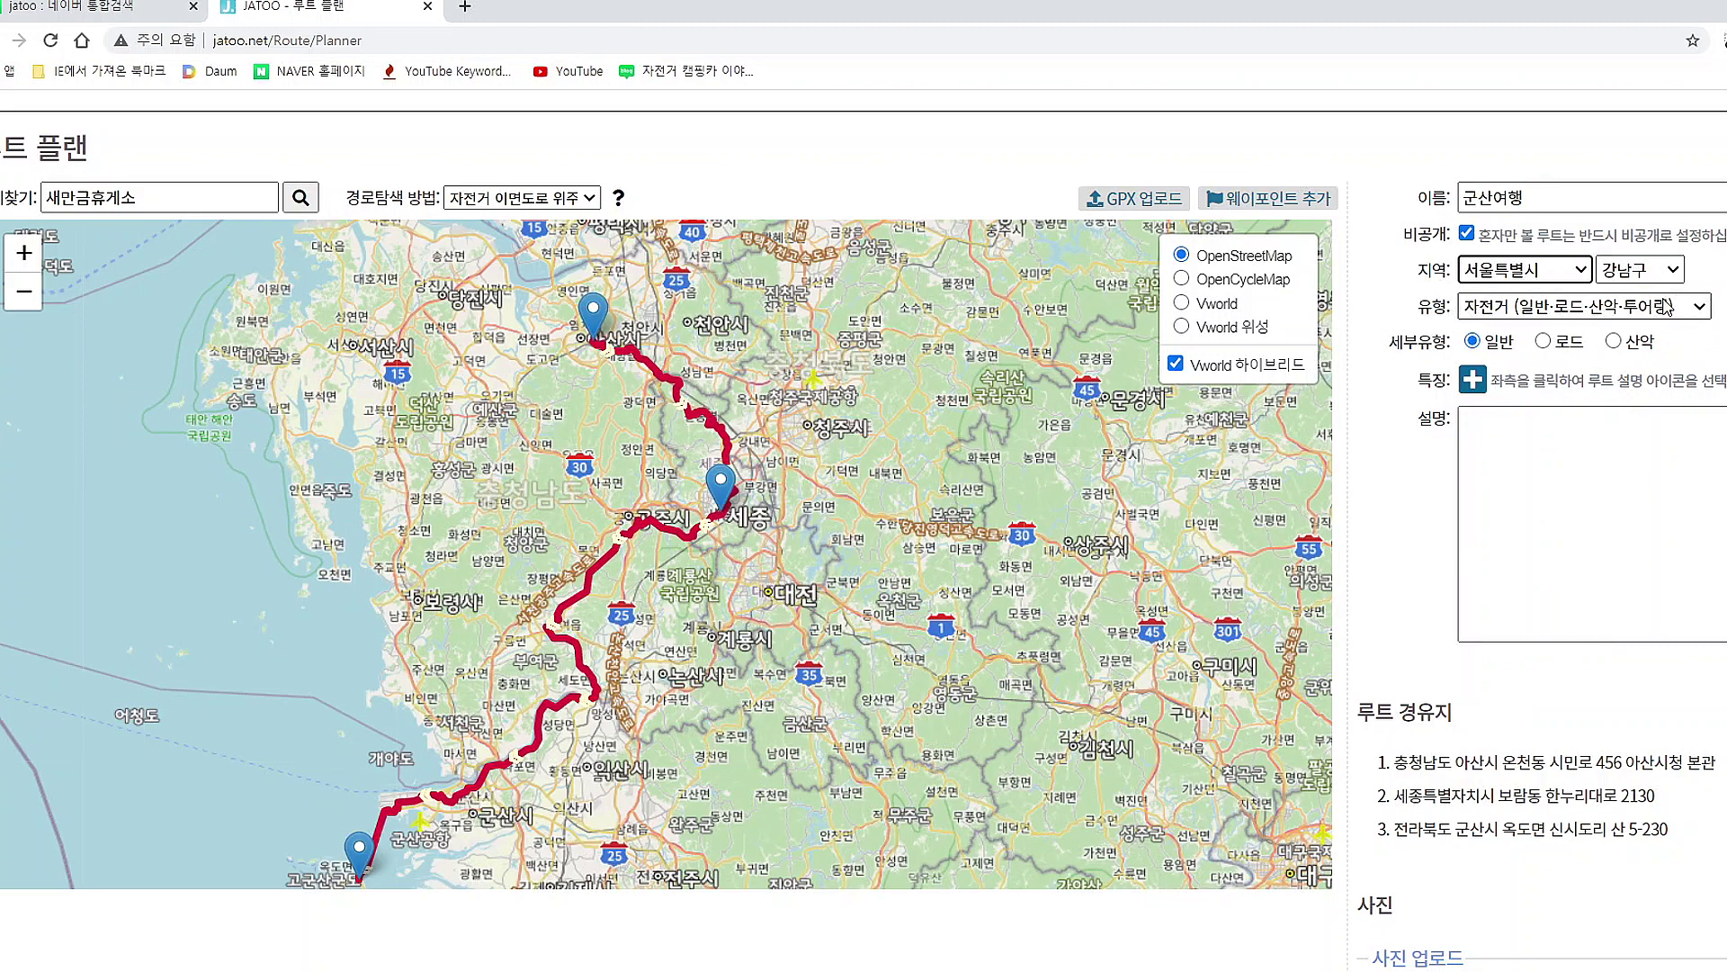
left_click(1485, 422)
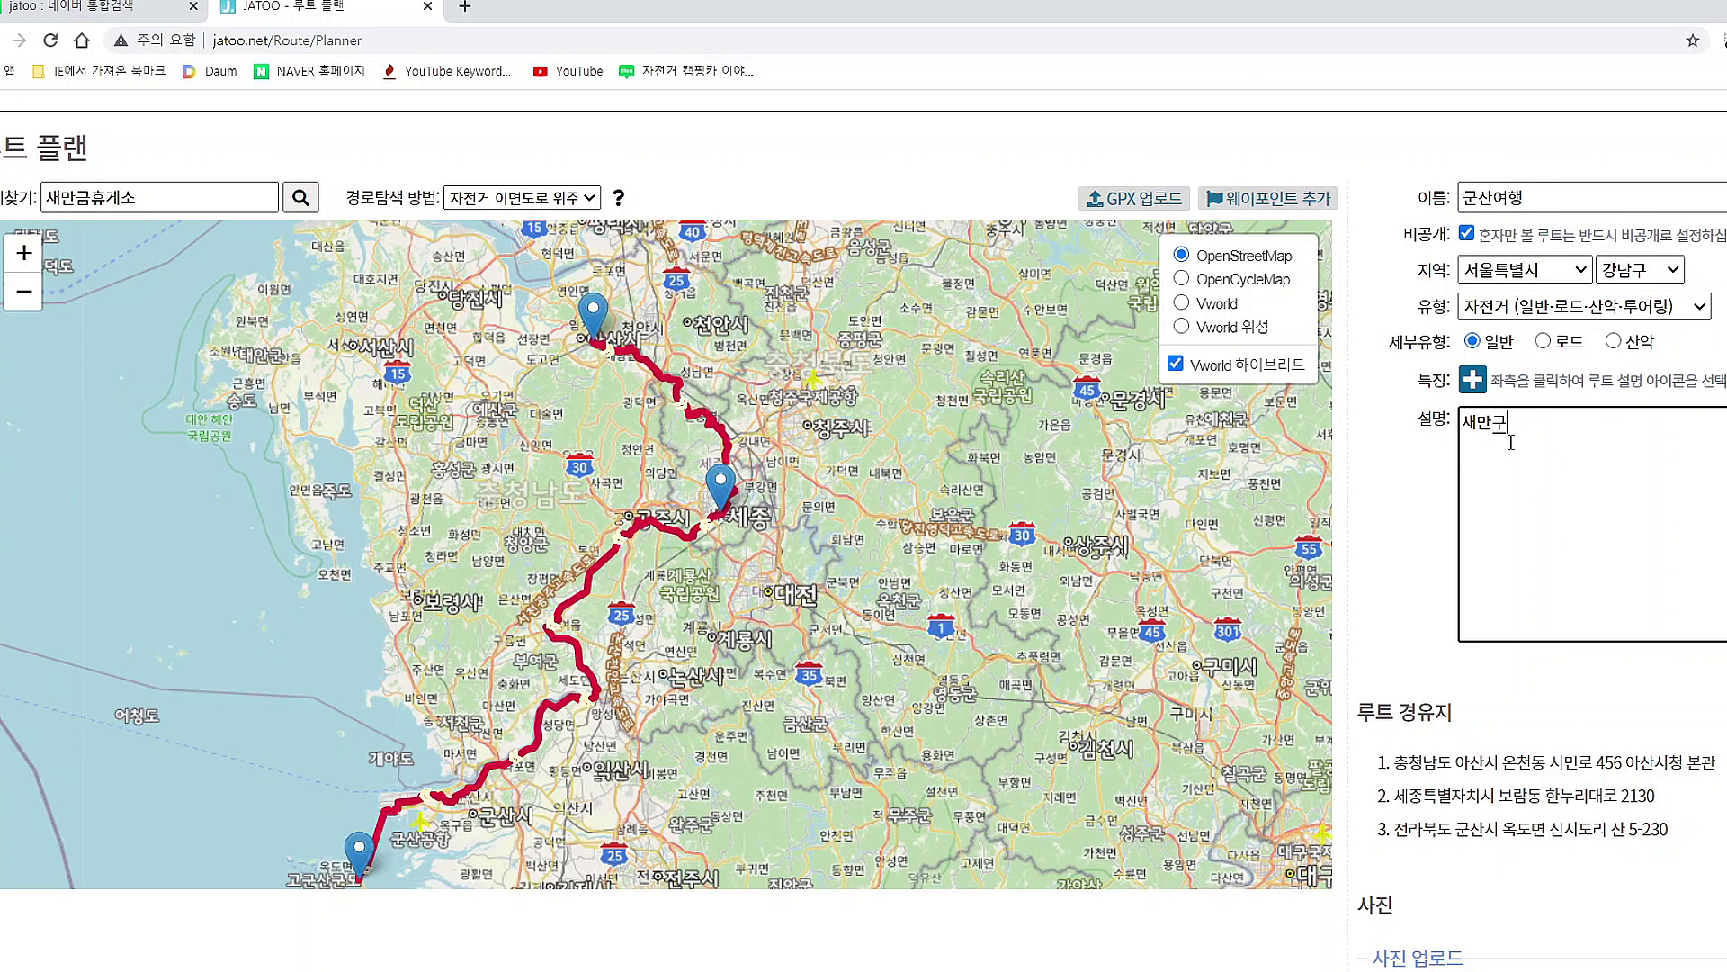
type("새만금여행")
Save the planned route together with its entered details.
scroll(1580, 582, "down", 2)
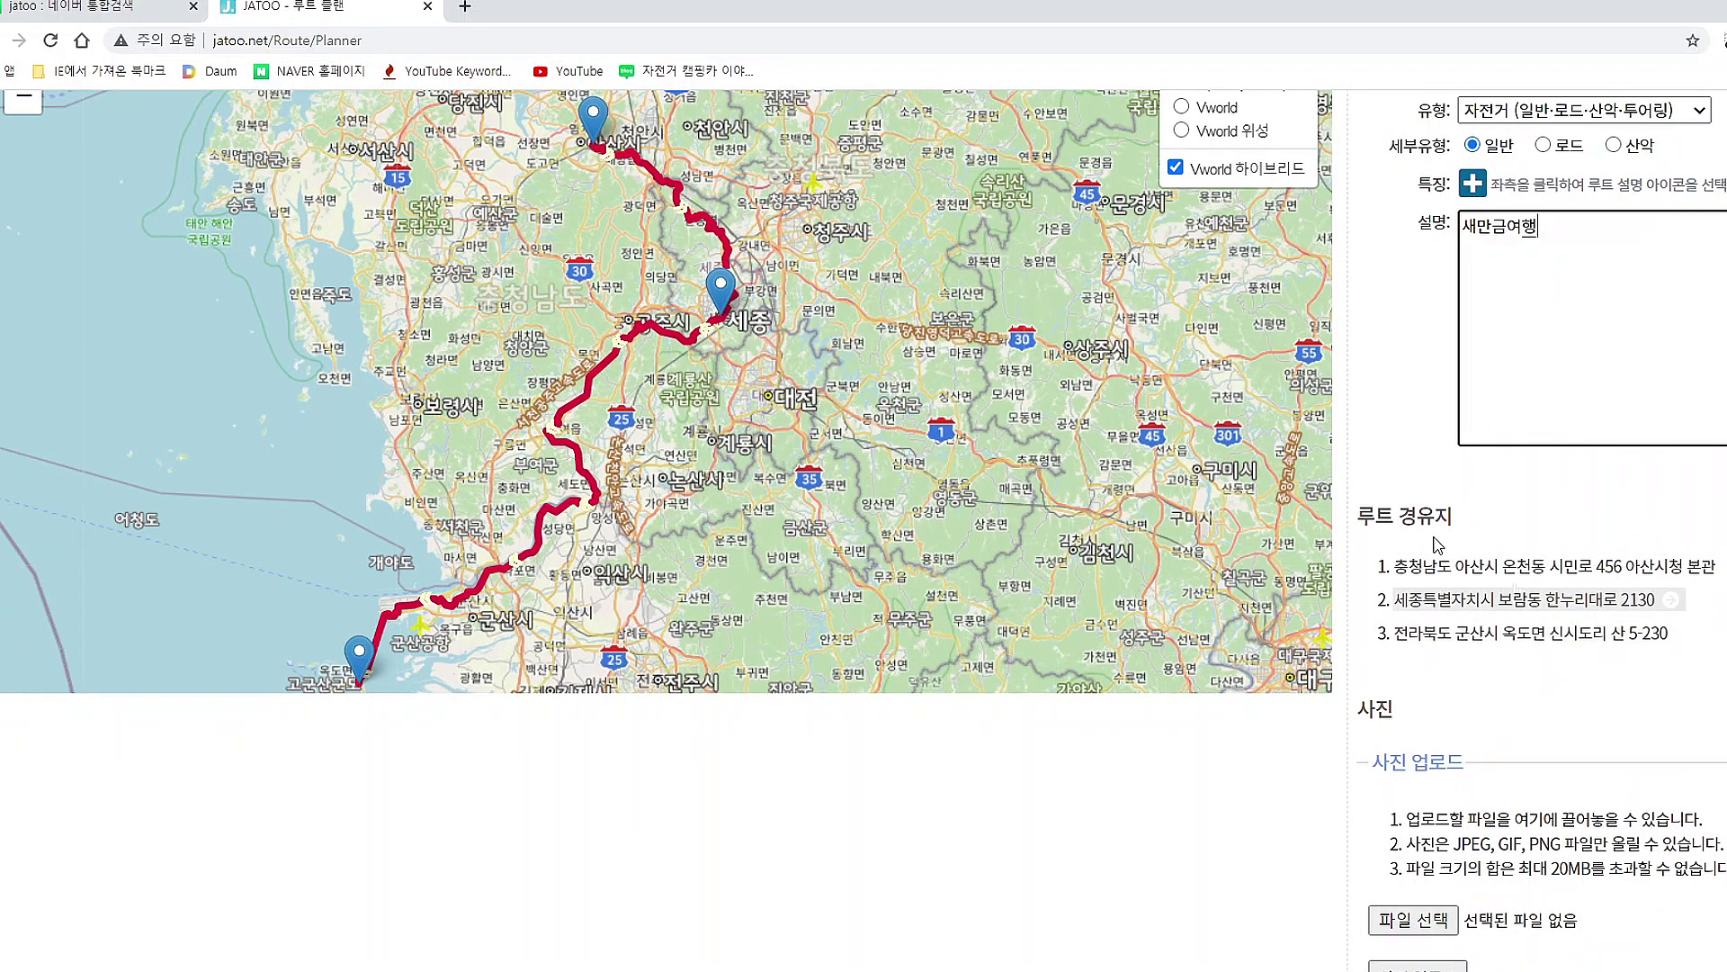
scroll(1637, 694, "down", 2)
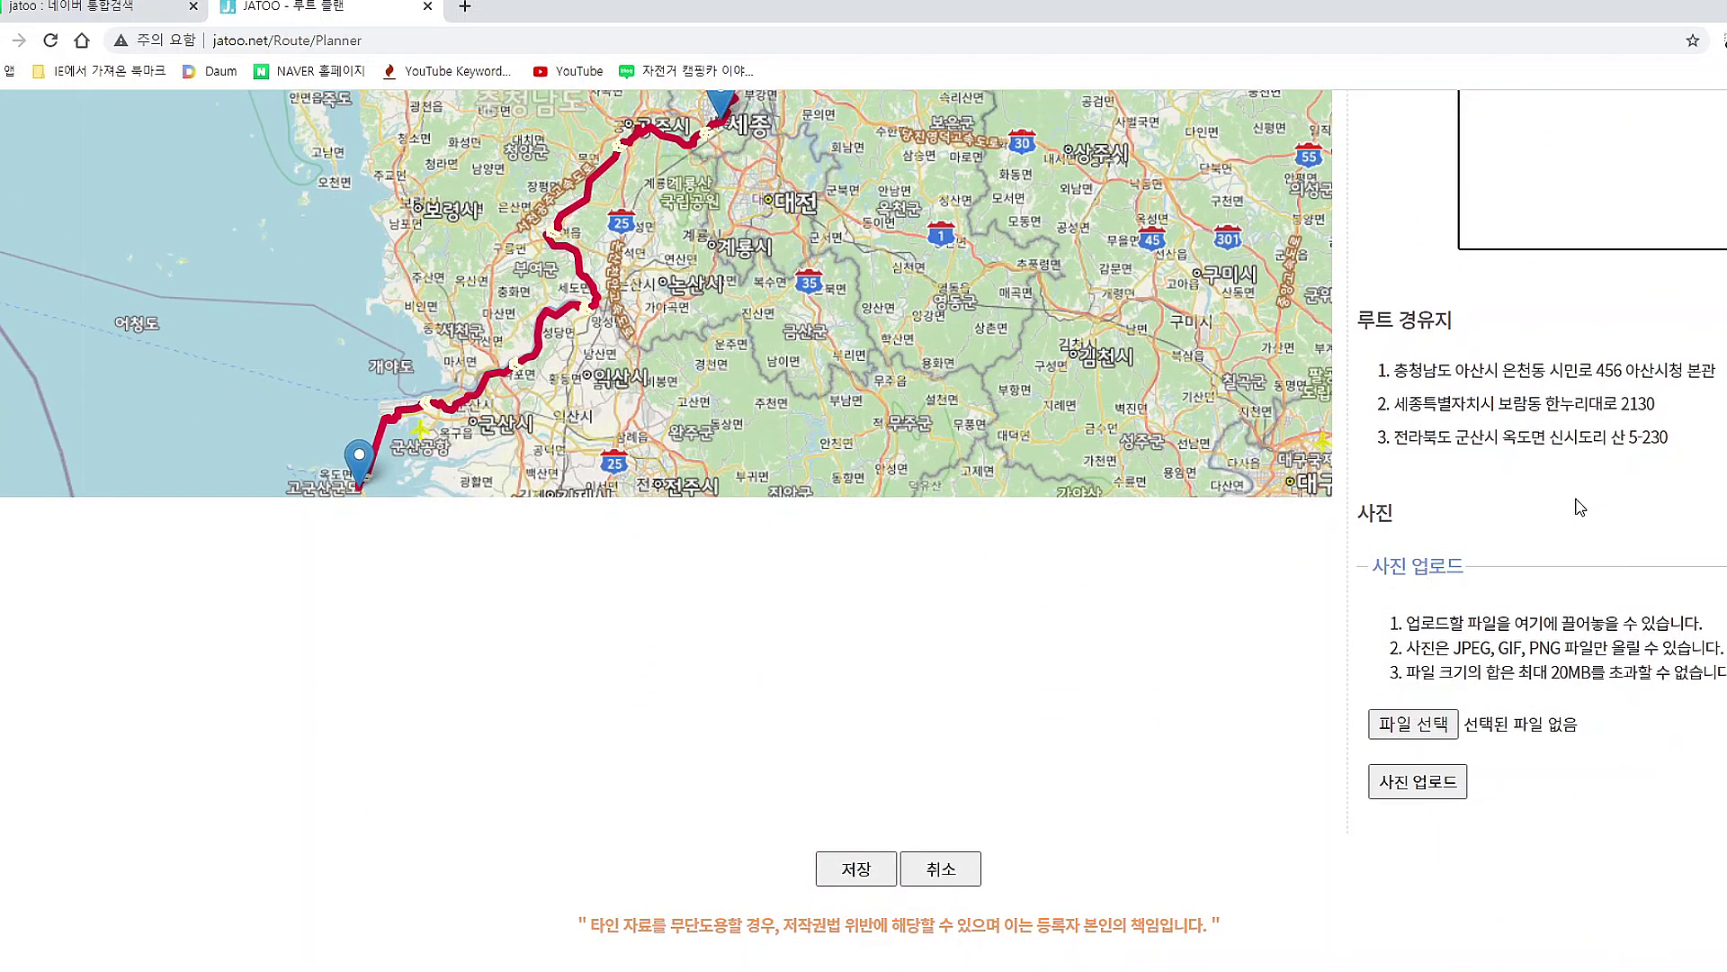
scroll(1580, 506, "down", 1)
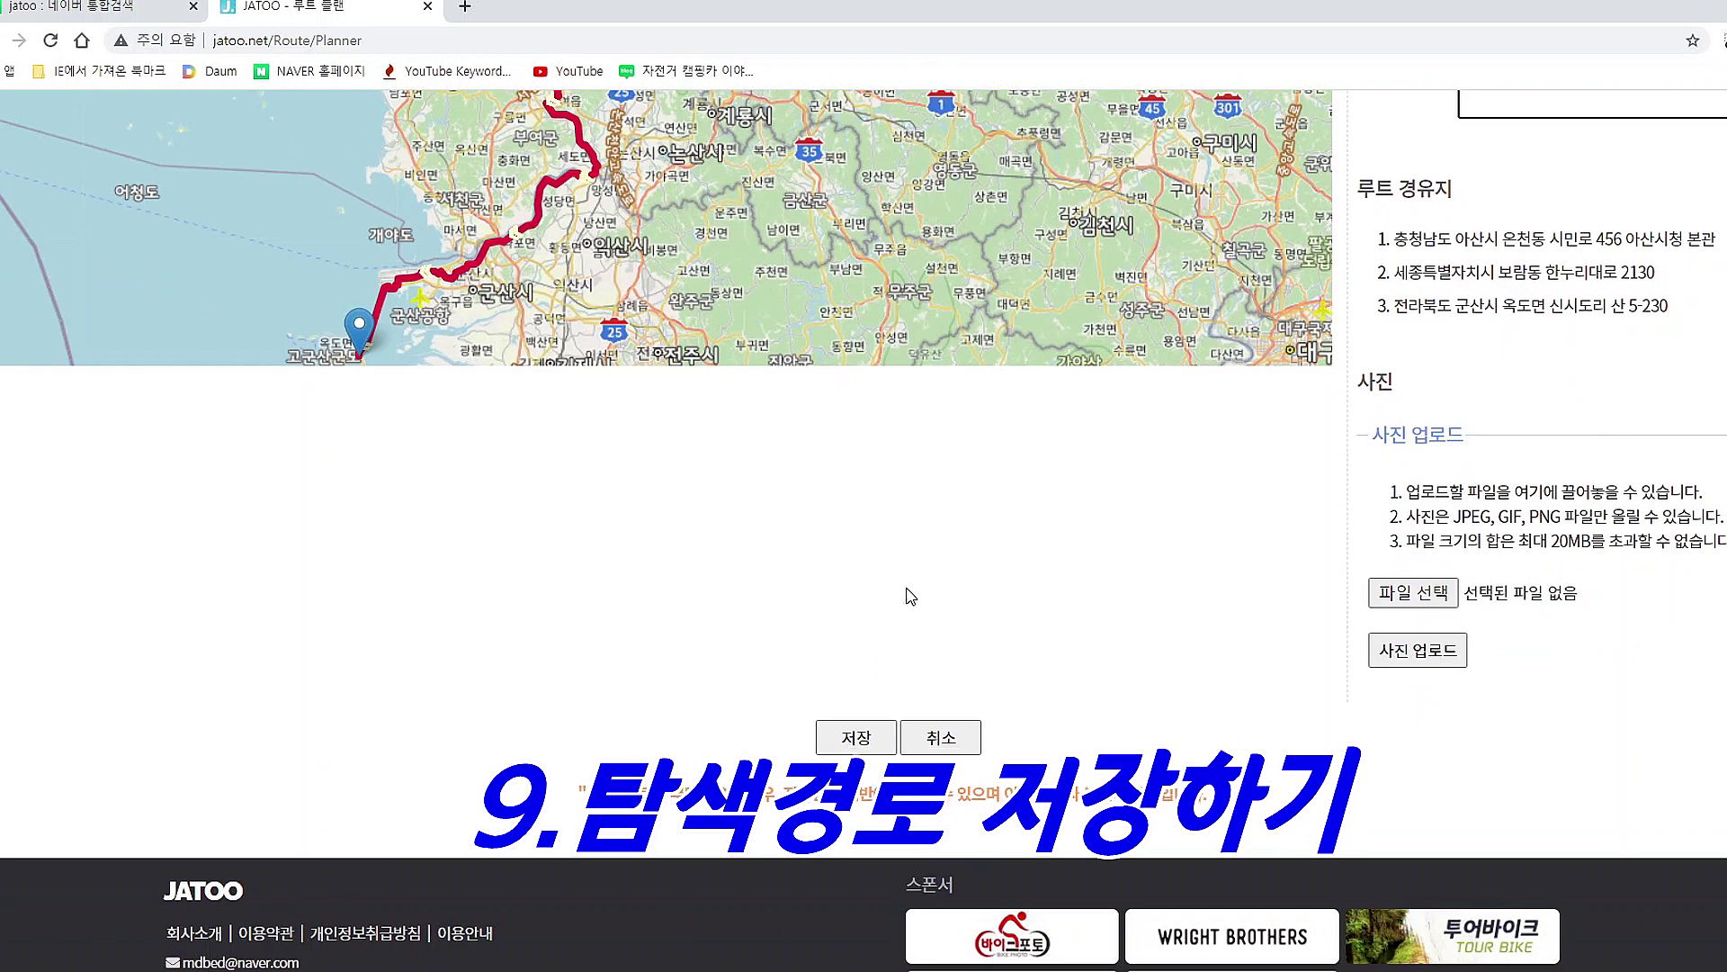
left_click(857, 737)
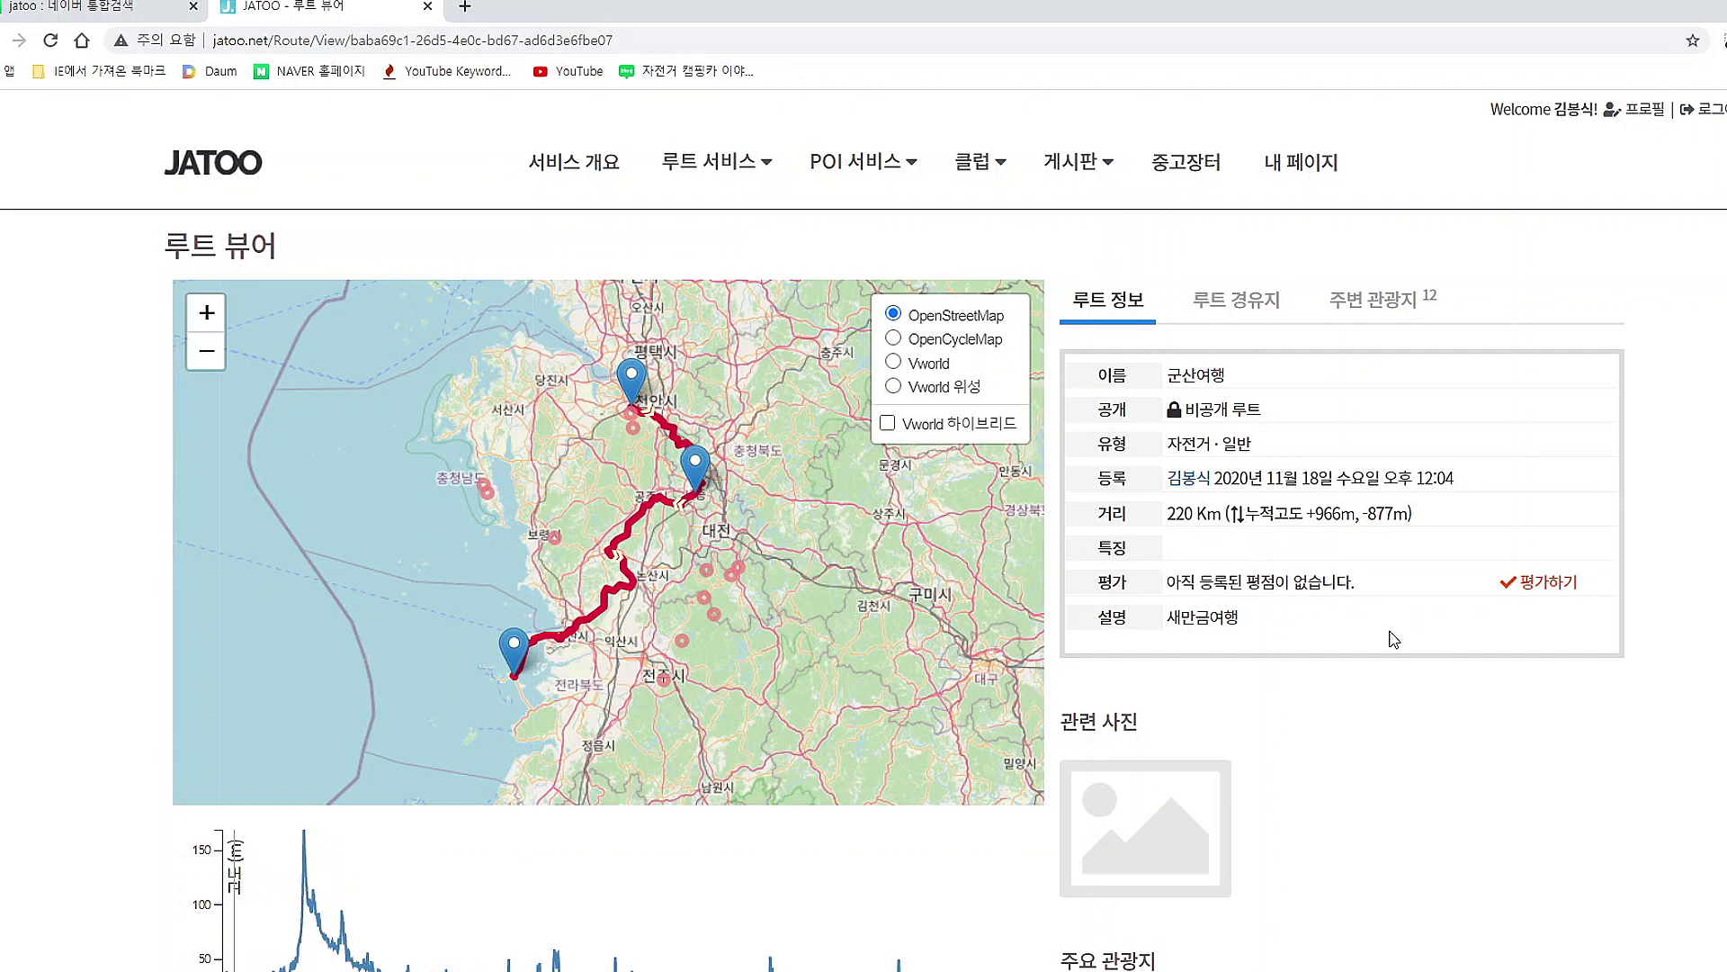
Download the saved 군산여행 route as a GPX file and open the folder that contains it.
scroll(1394, 639, "down", 4)
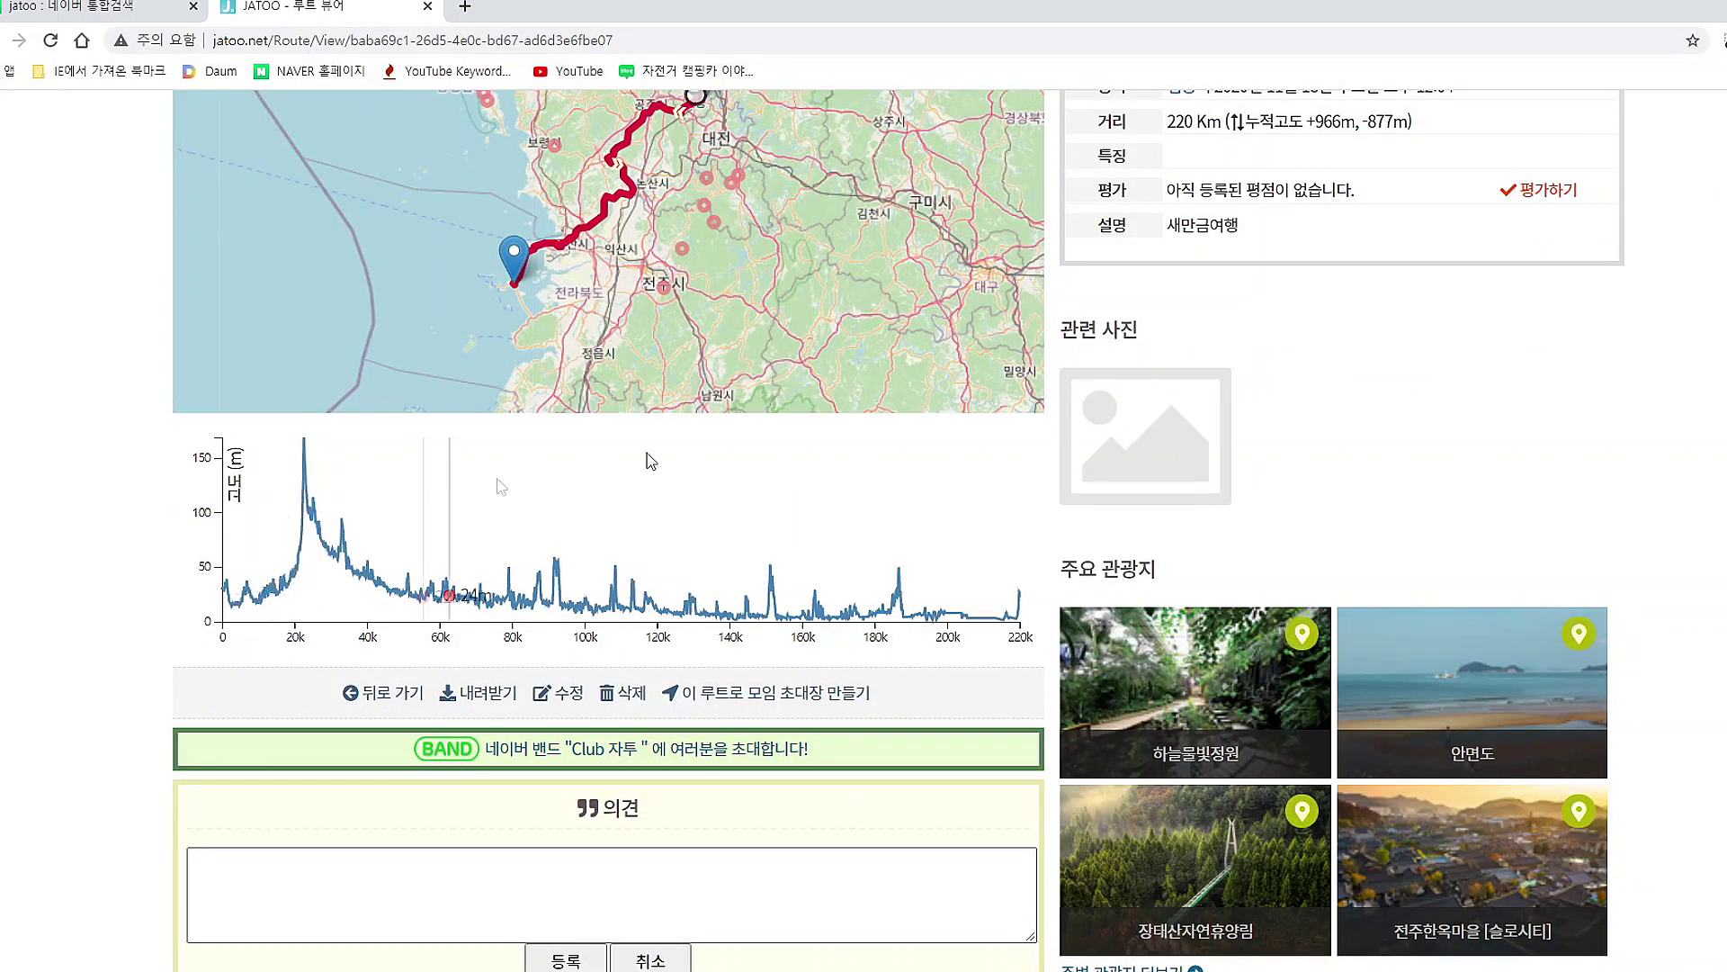
scroll(940, 531, "up", 2)
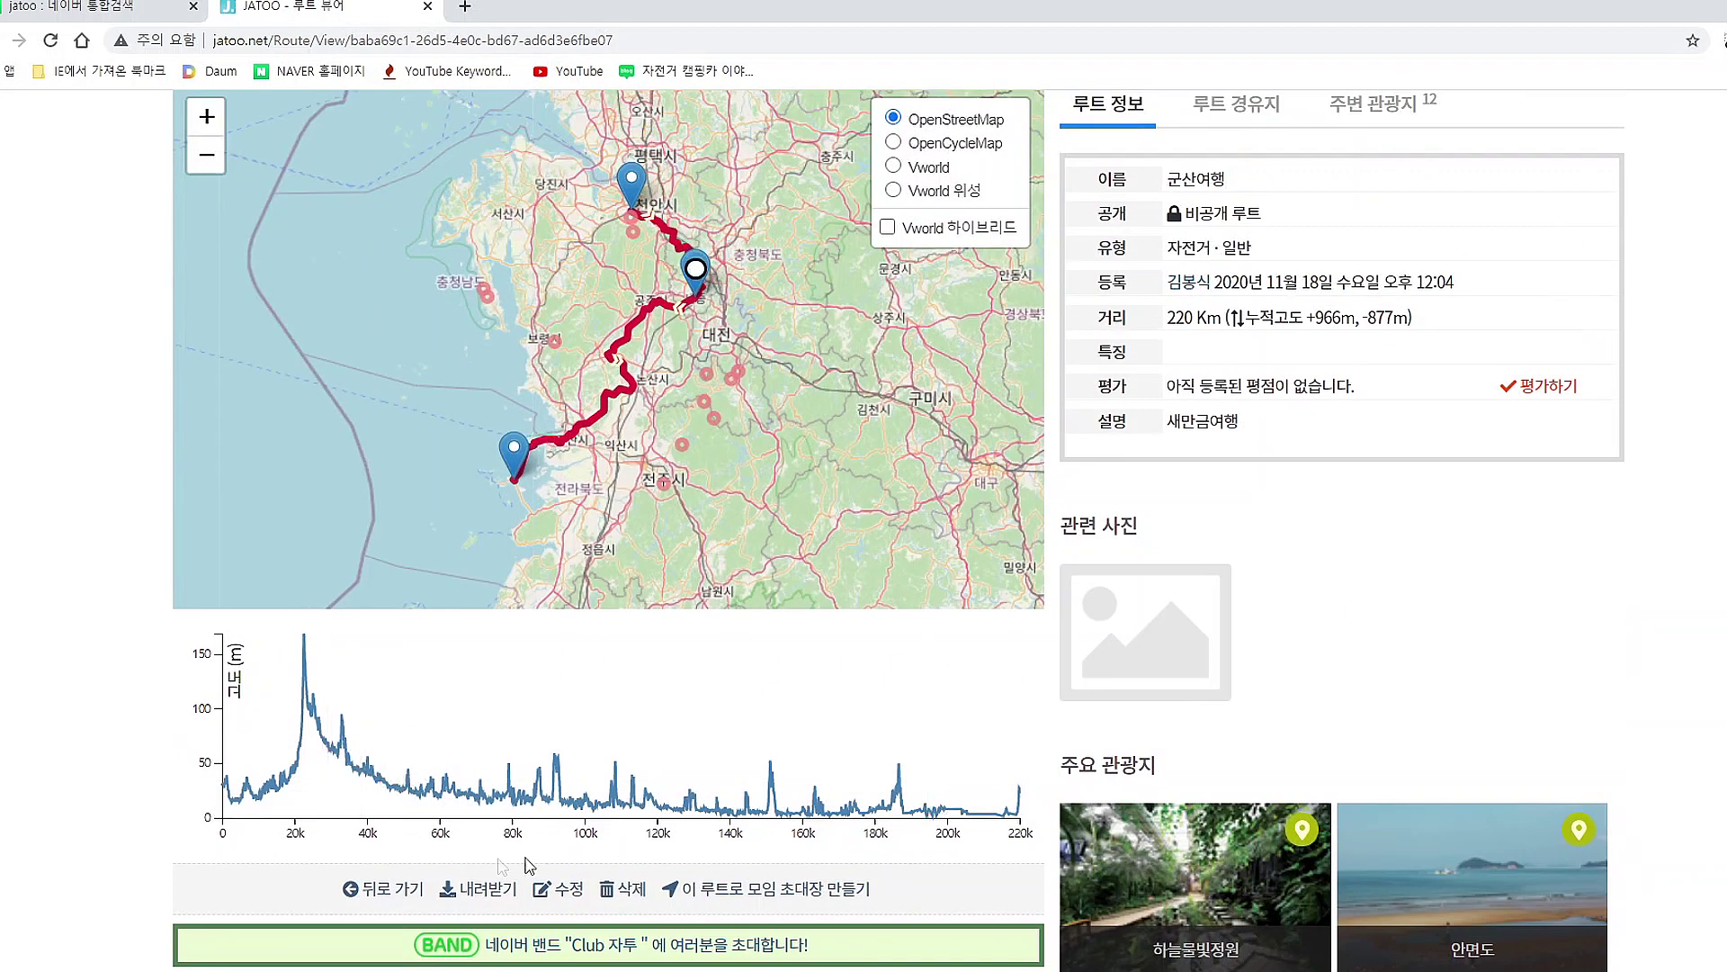
scroll(529, 866, "down", 1)
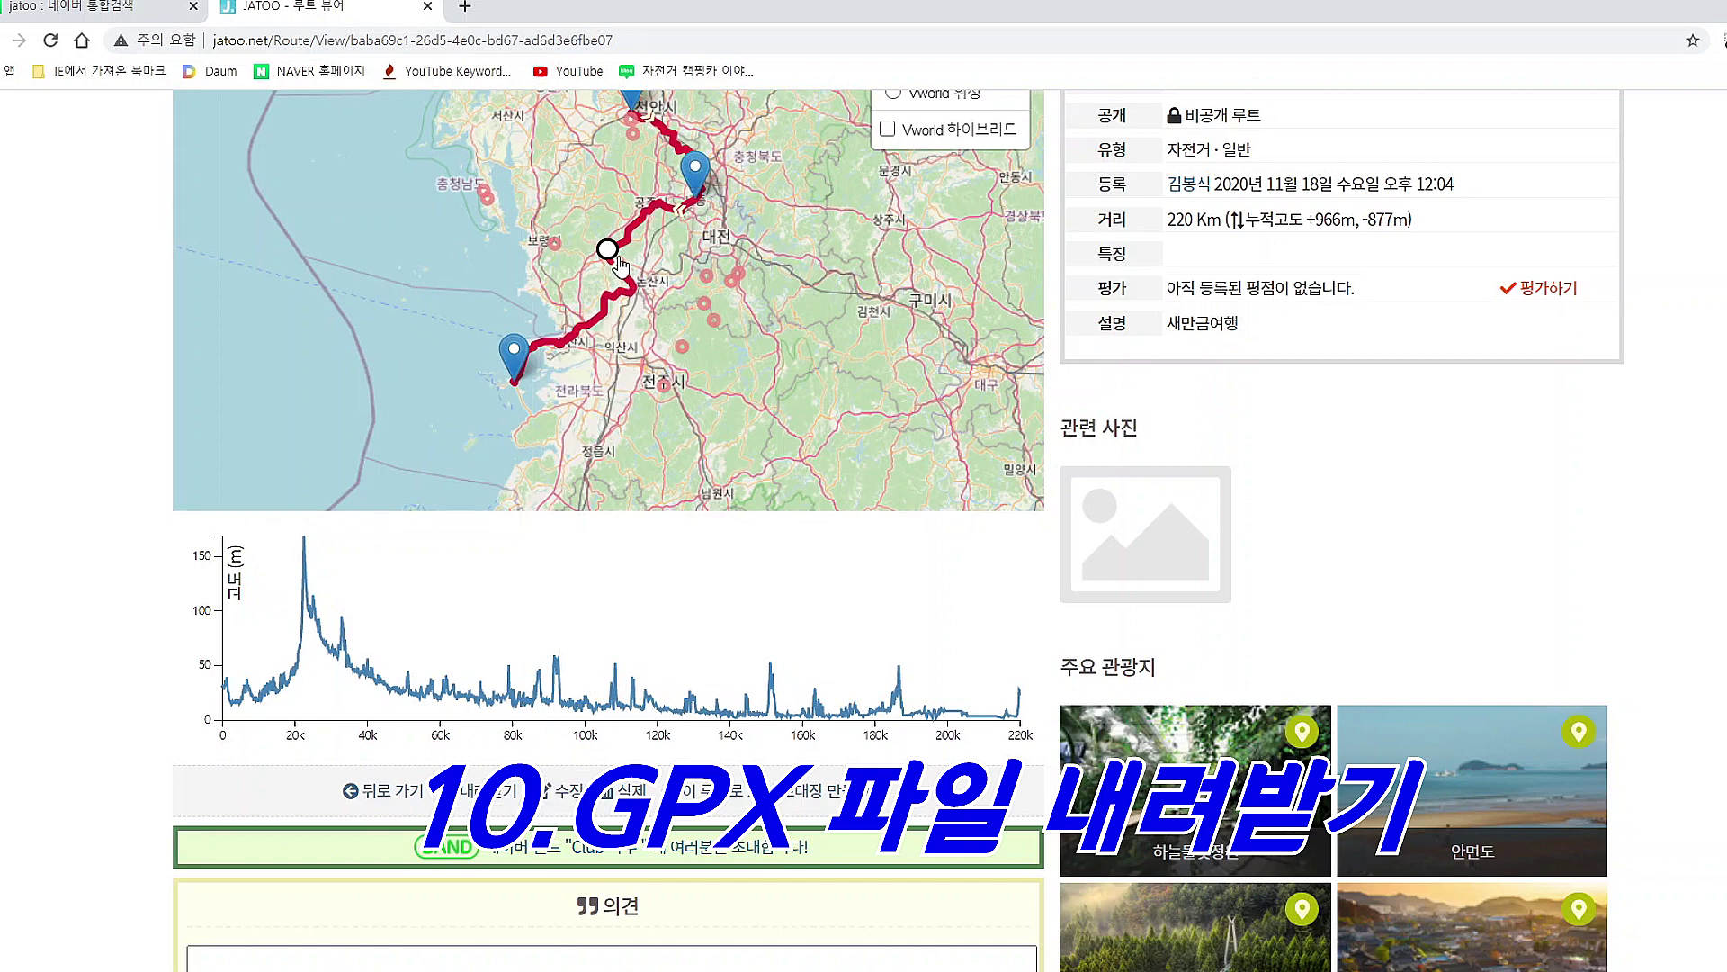
left_click(481, 793)
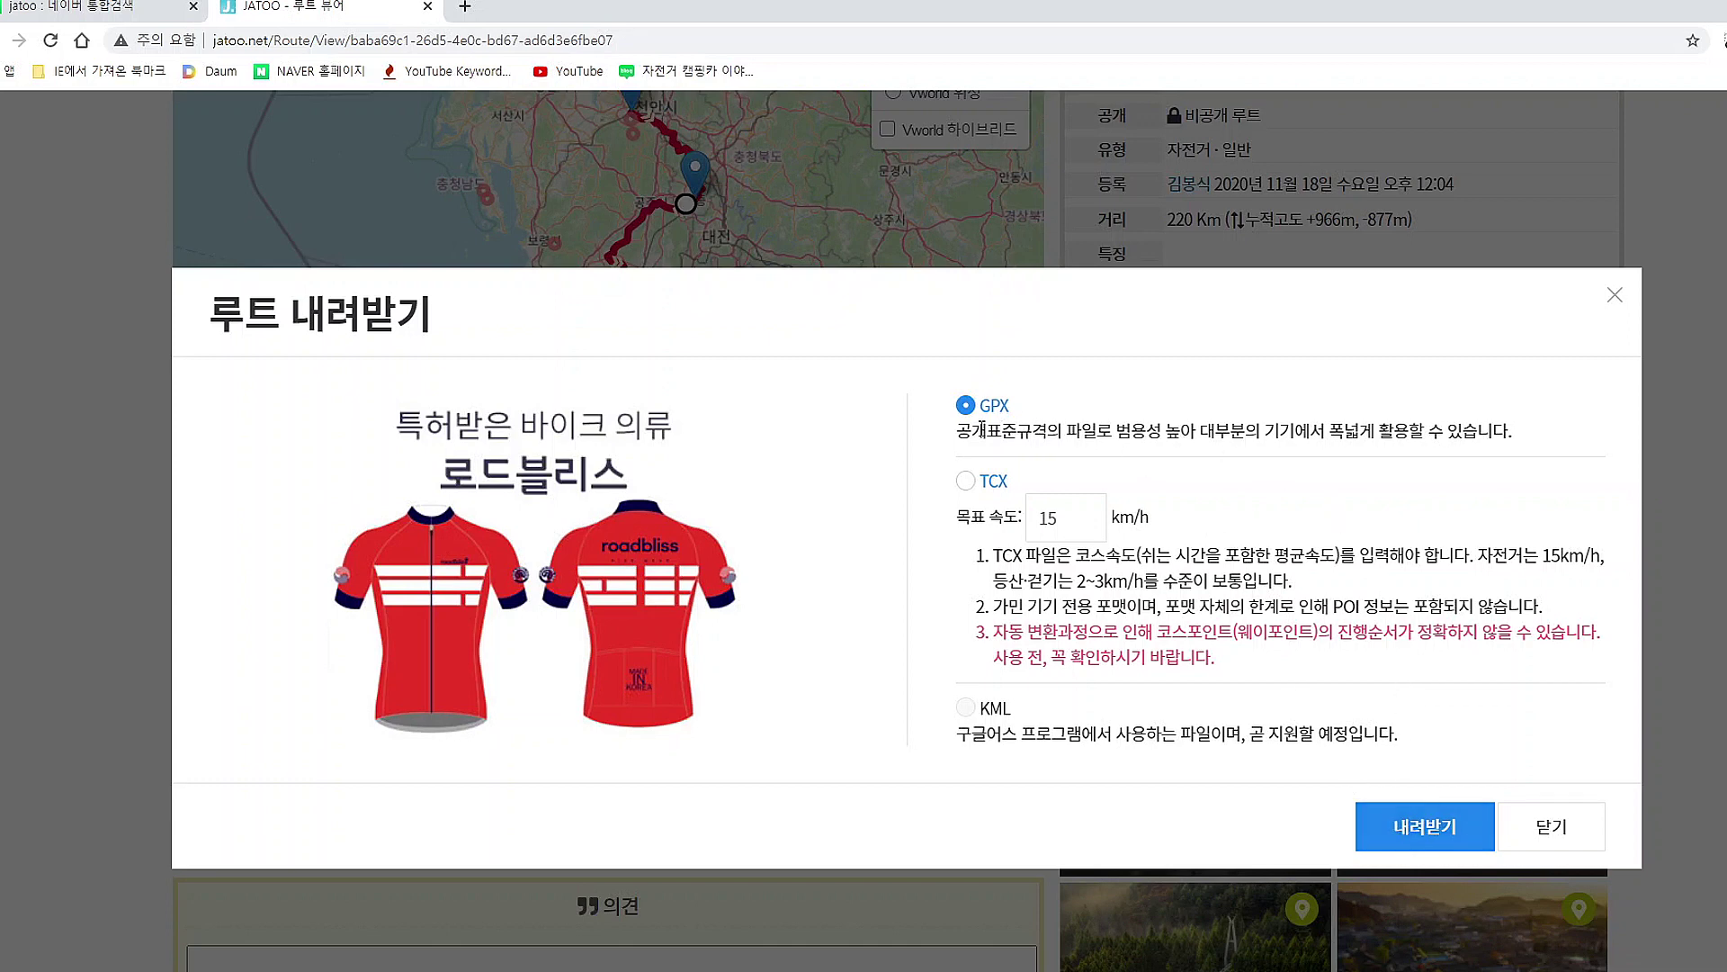
left_click(1414, 832)
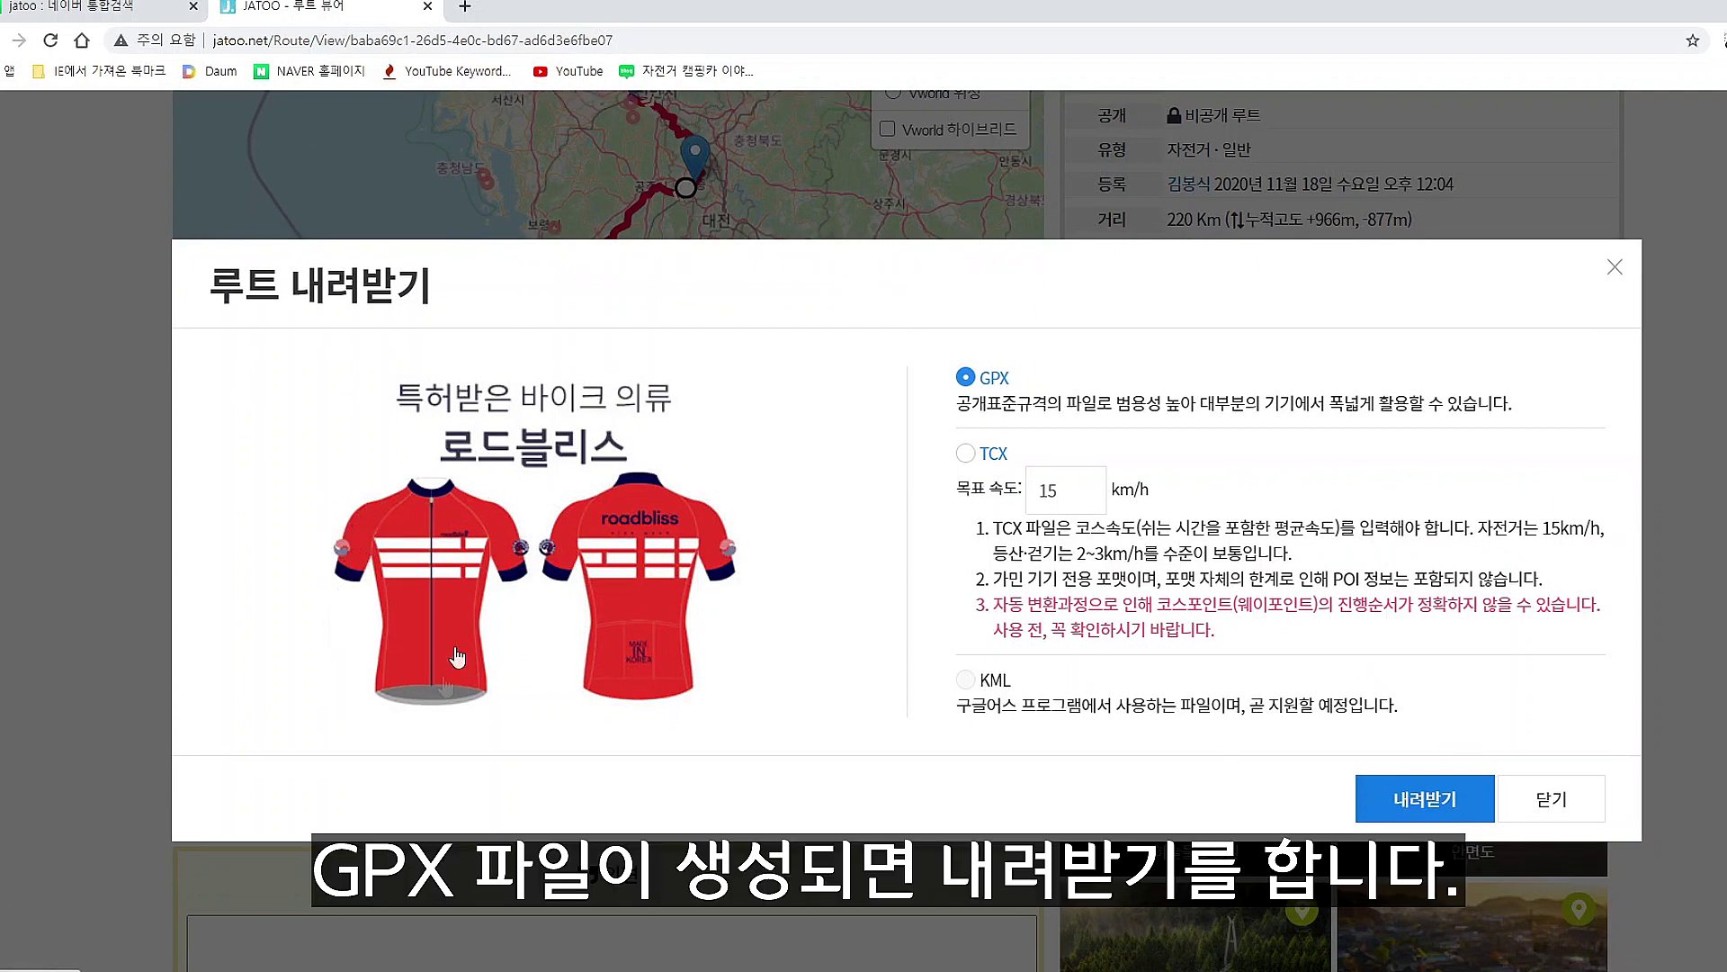
right_click(303, 967)
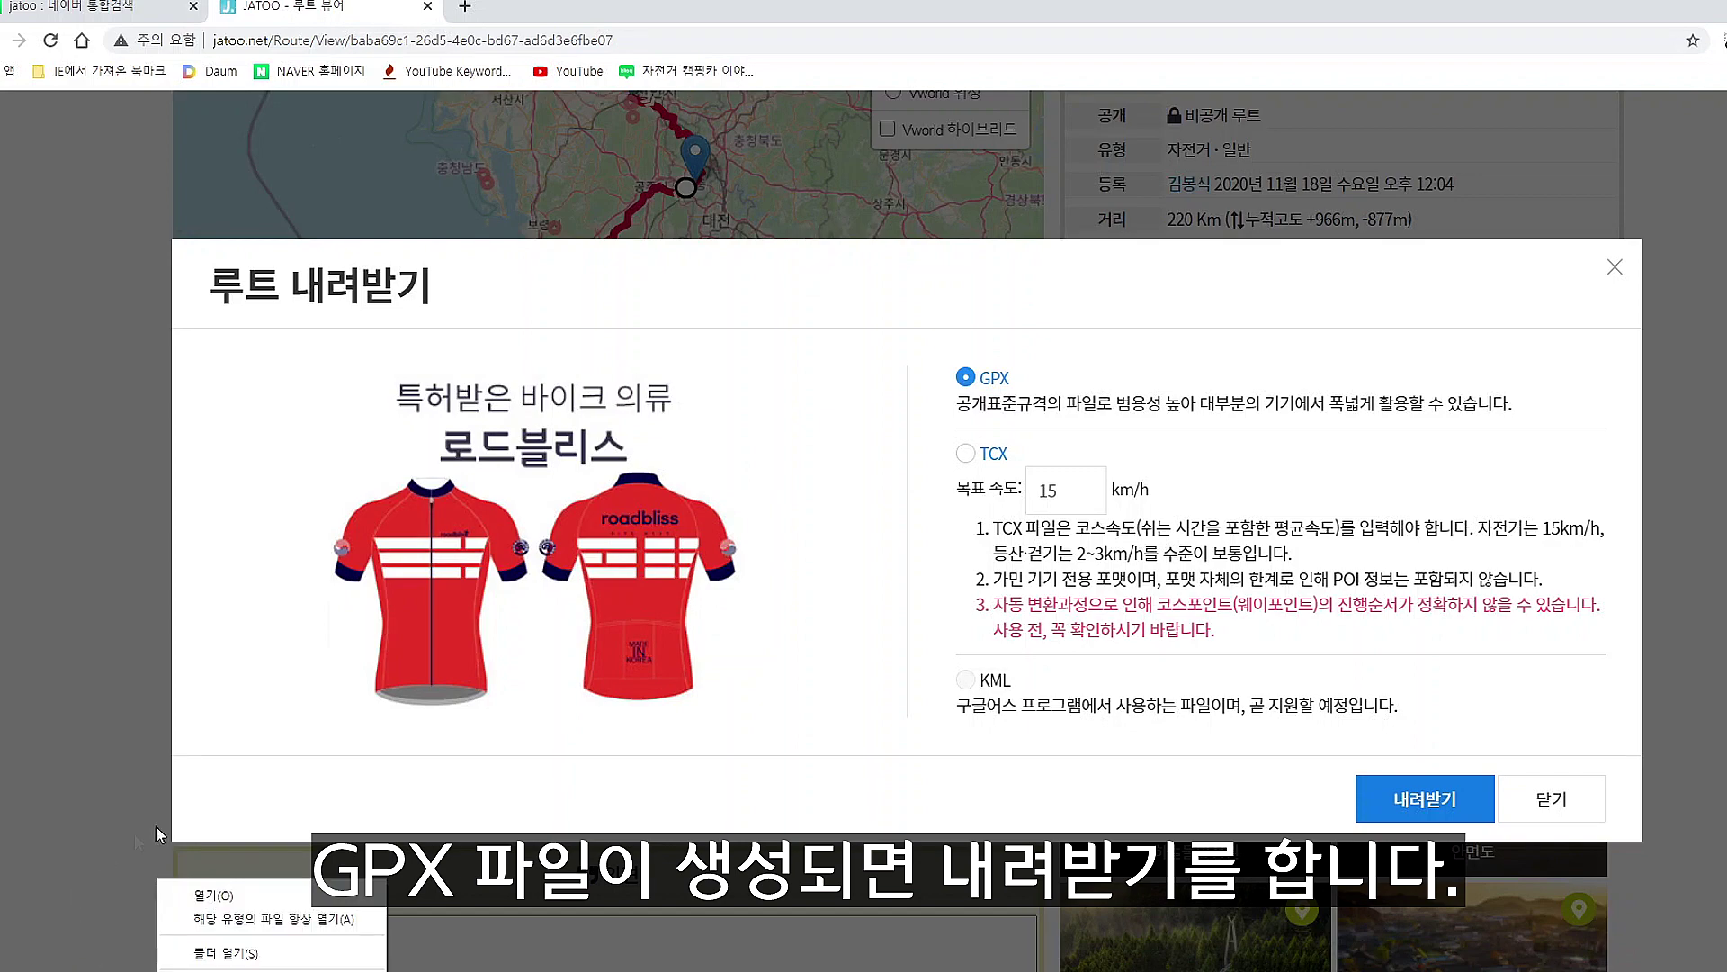
left_click(246, 957)
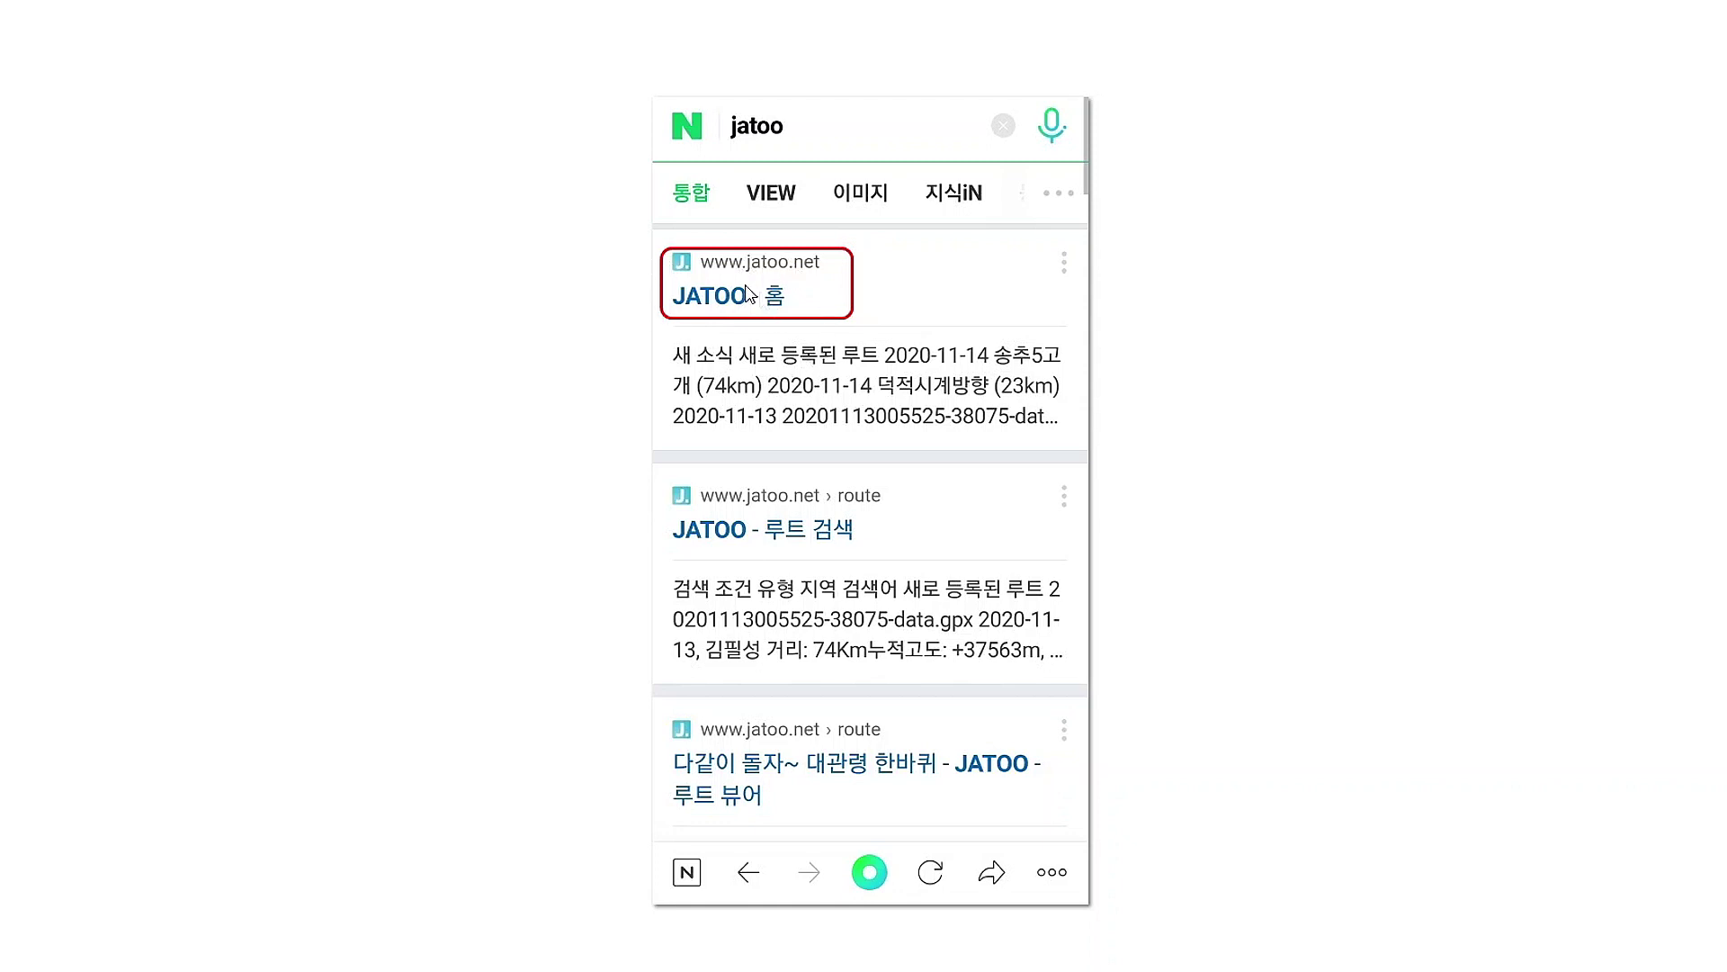
Open the JATOO site in the phone's NAVER browser and bring up the 군산여행 route from the account's own routes.
left_click(759, 279)
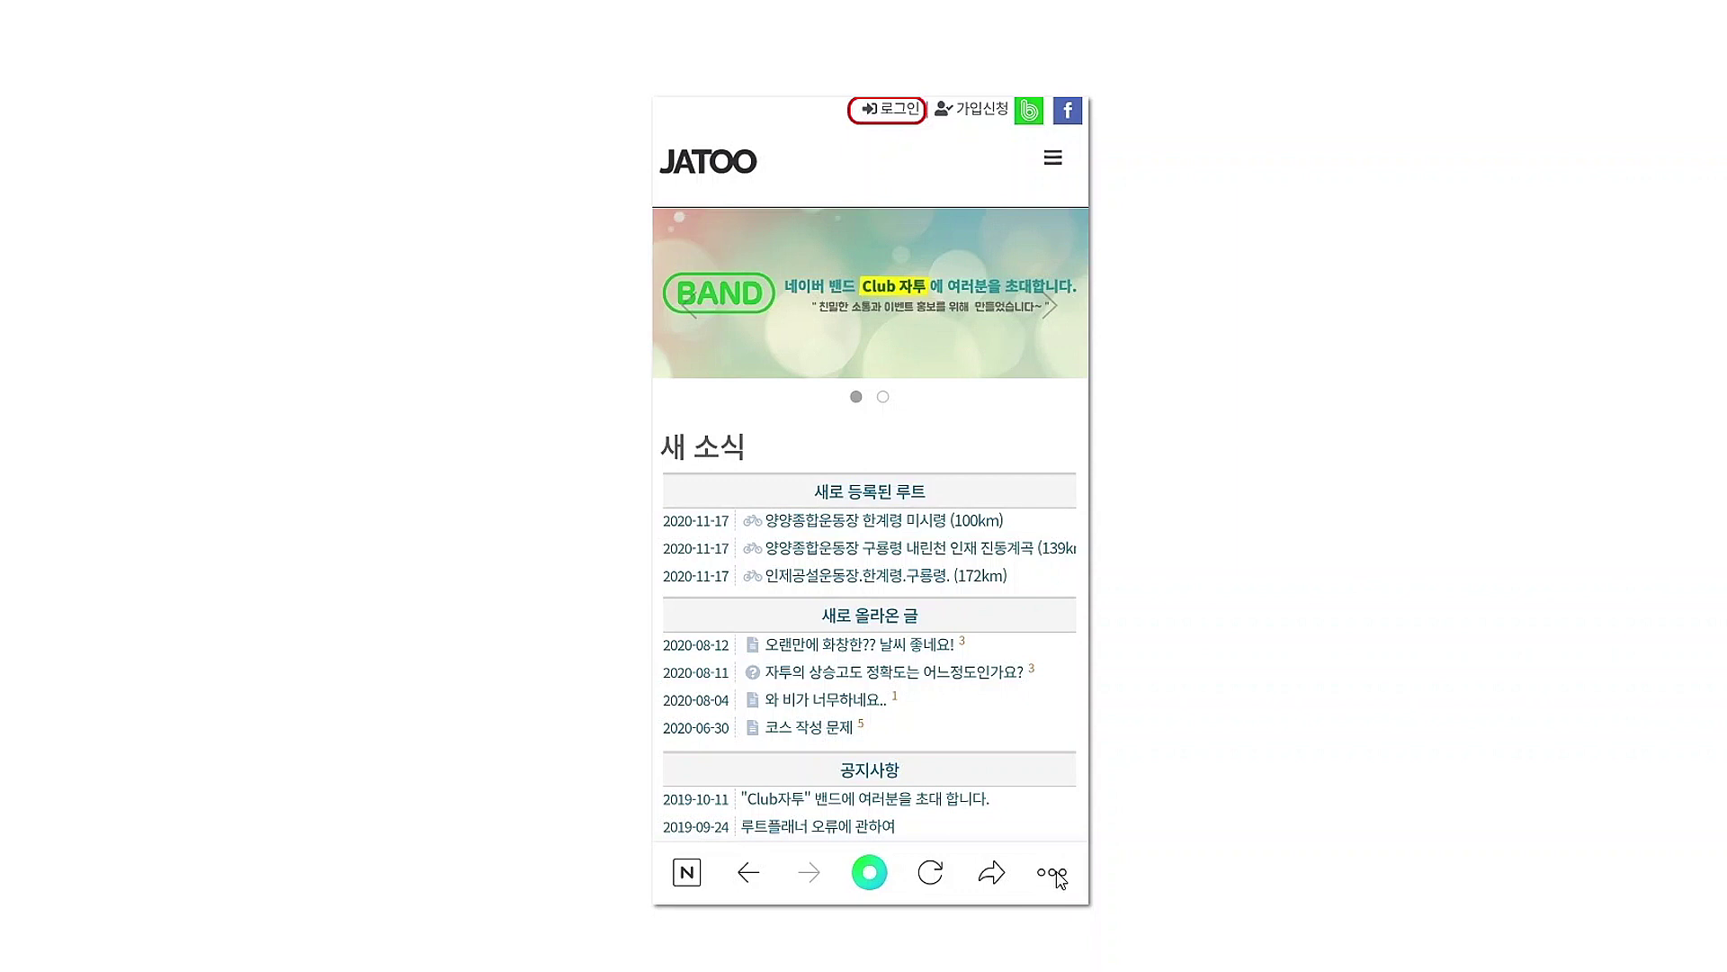
left_click(1054, 872)
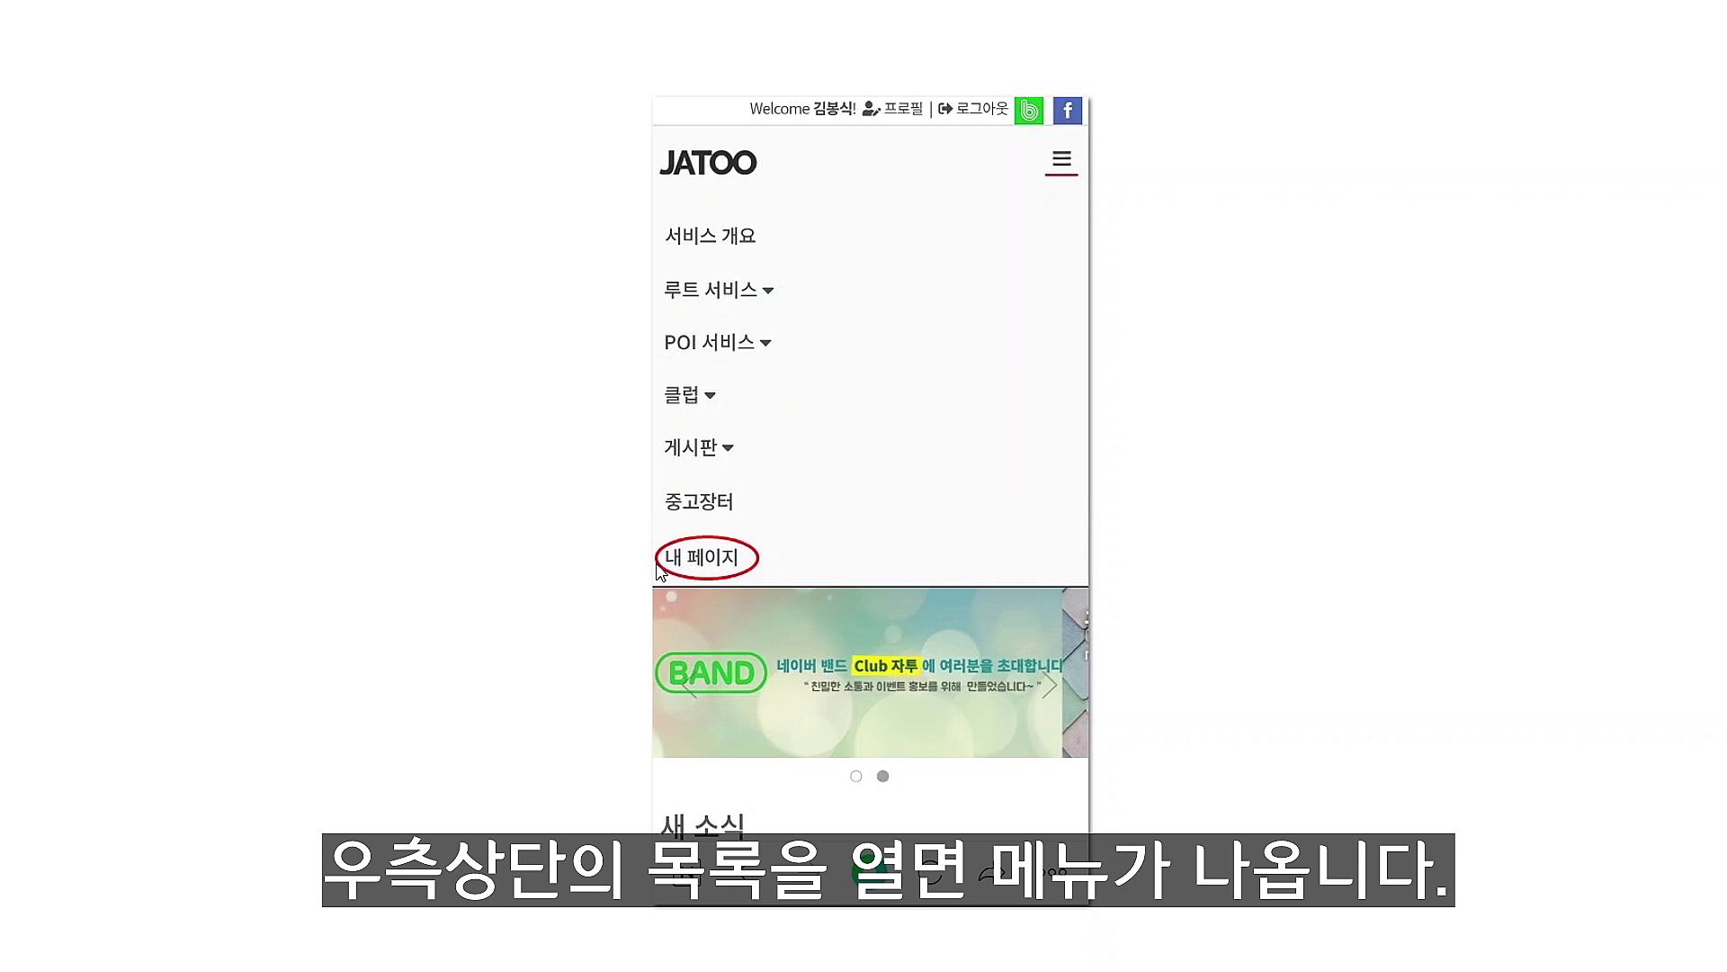
left_click(734, 570)
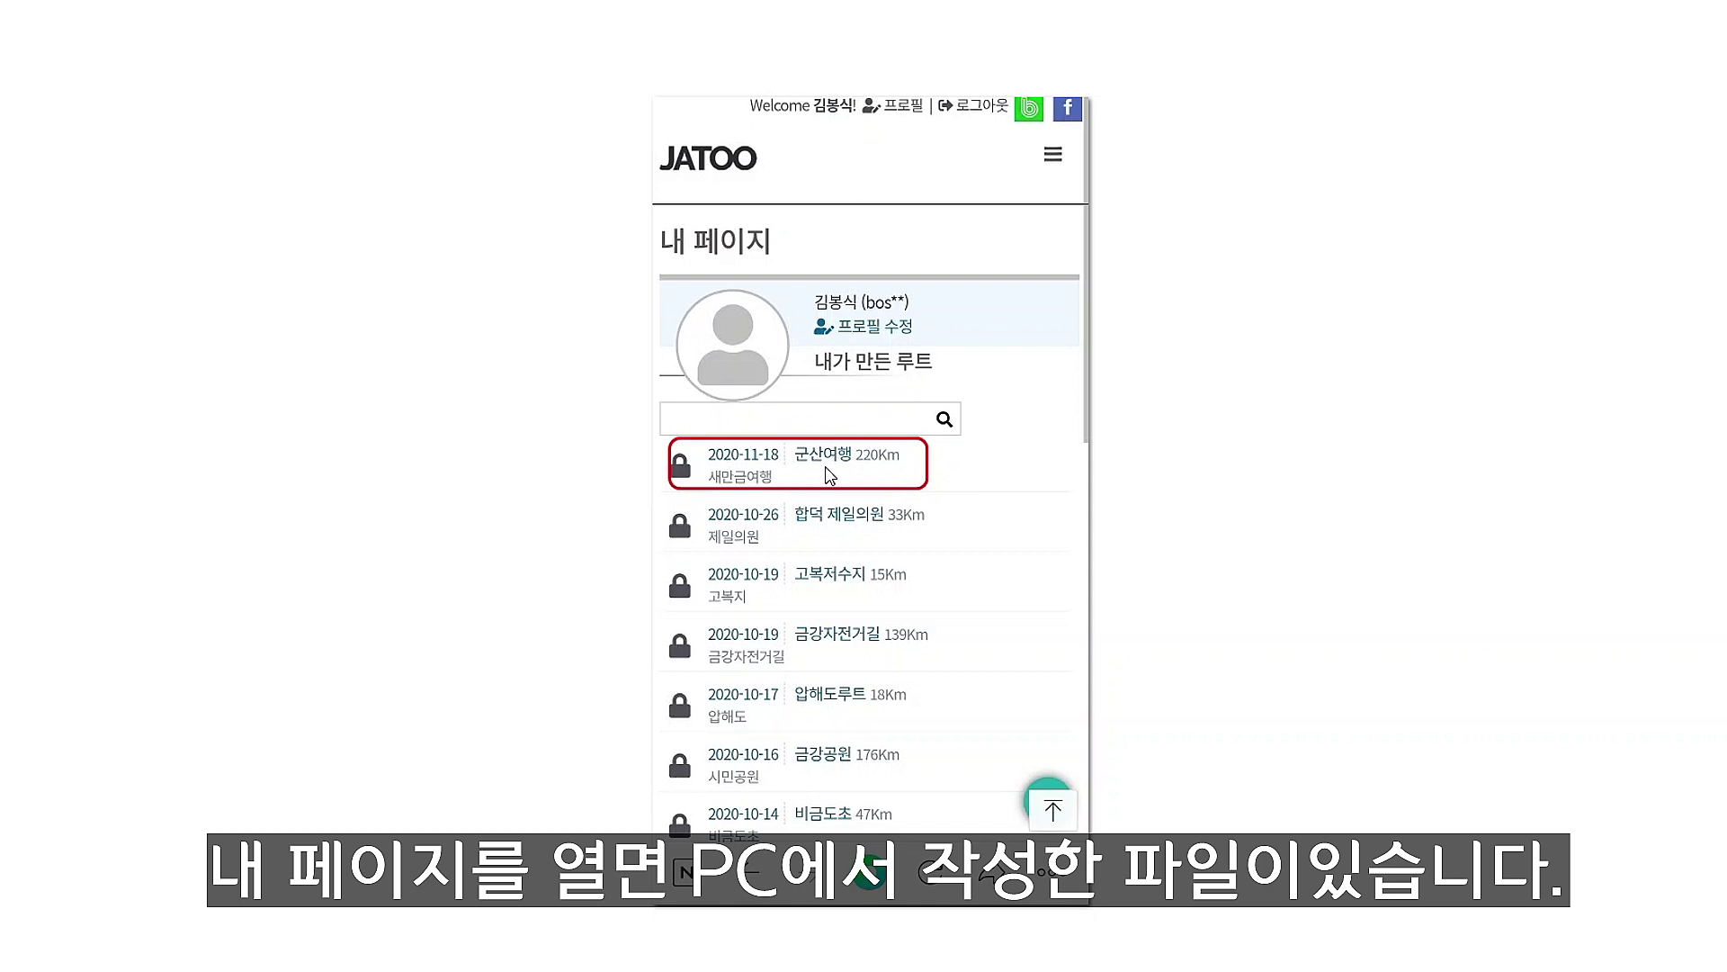
left_click(803, 475)
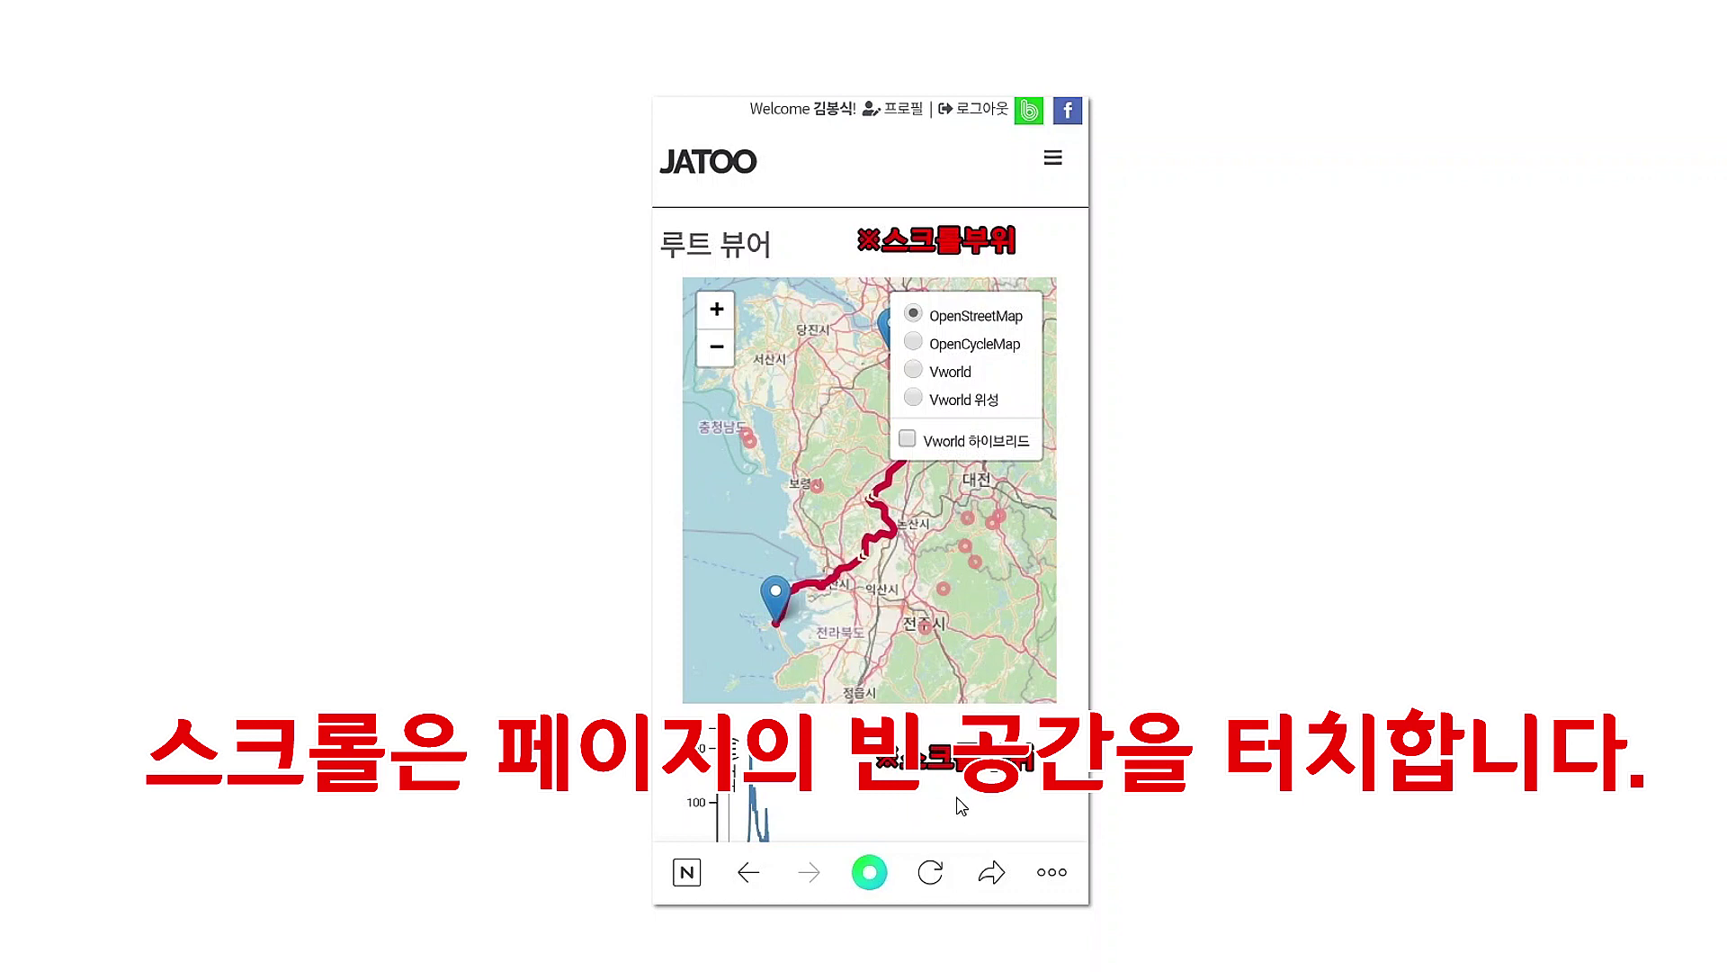
Download the 군산여행 route to the phone and import 군산여행-1.gpx into the Wahoo ELEMNT app.
left_click_drag(961, 805, 814, 281)
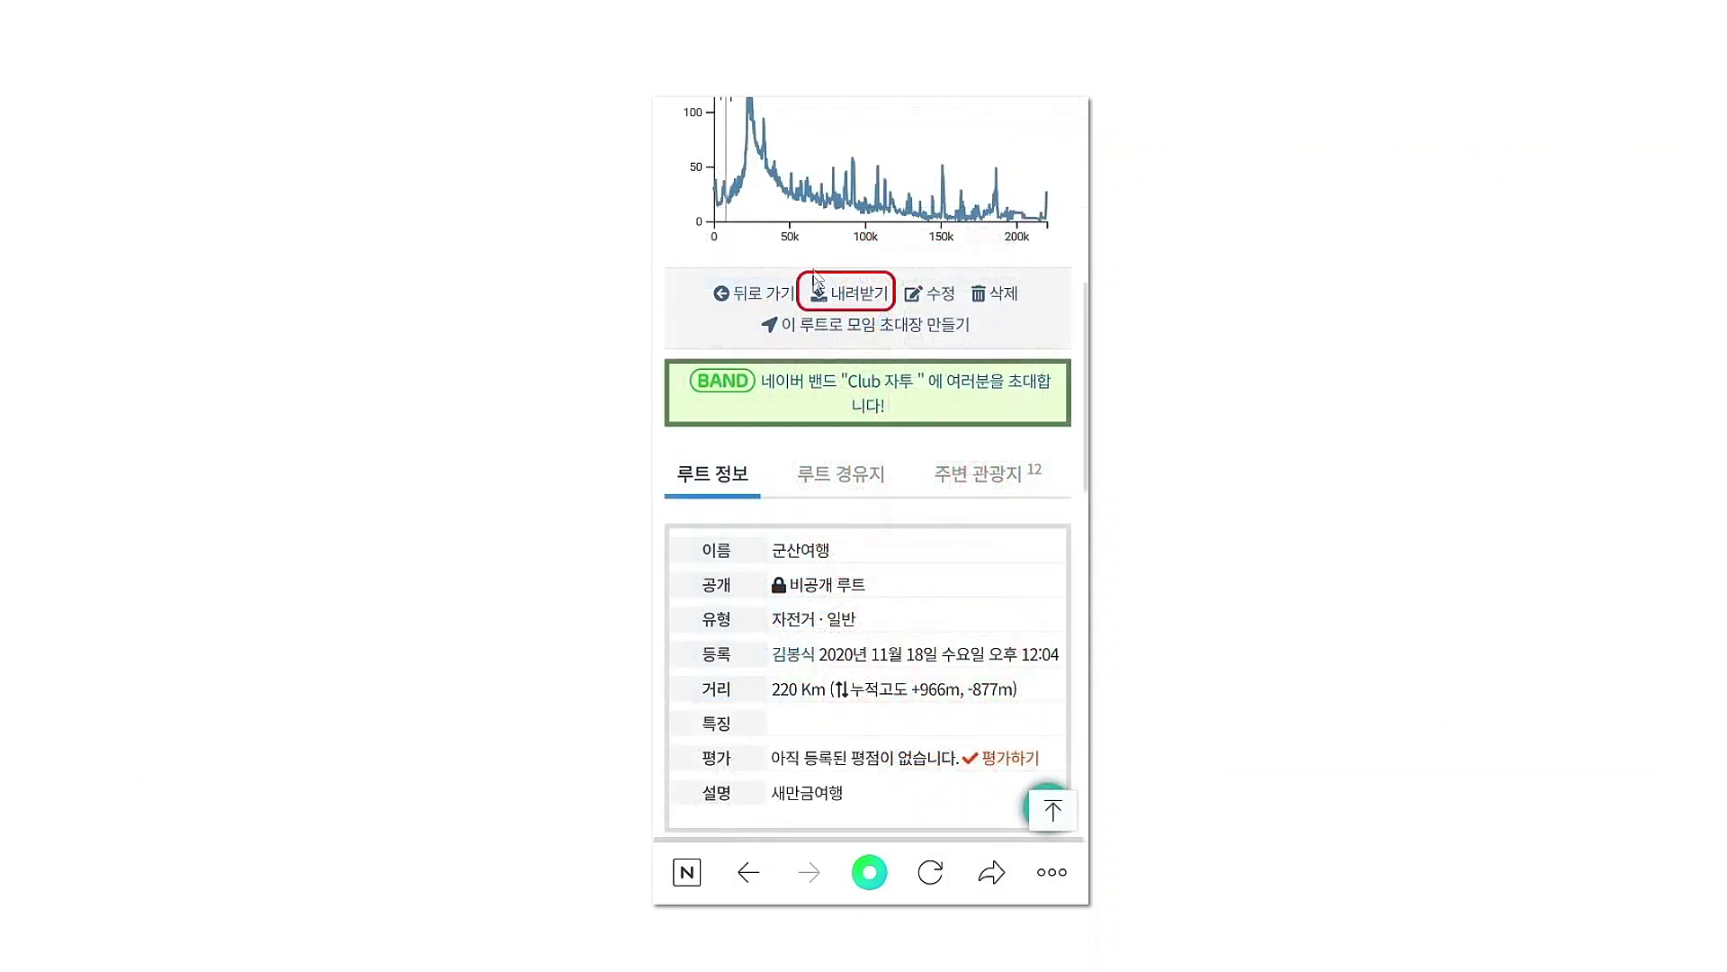
left_click(853, 297)
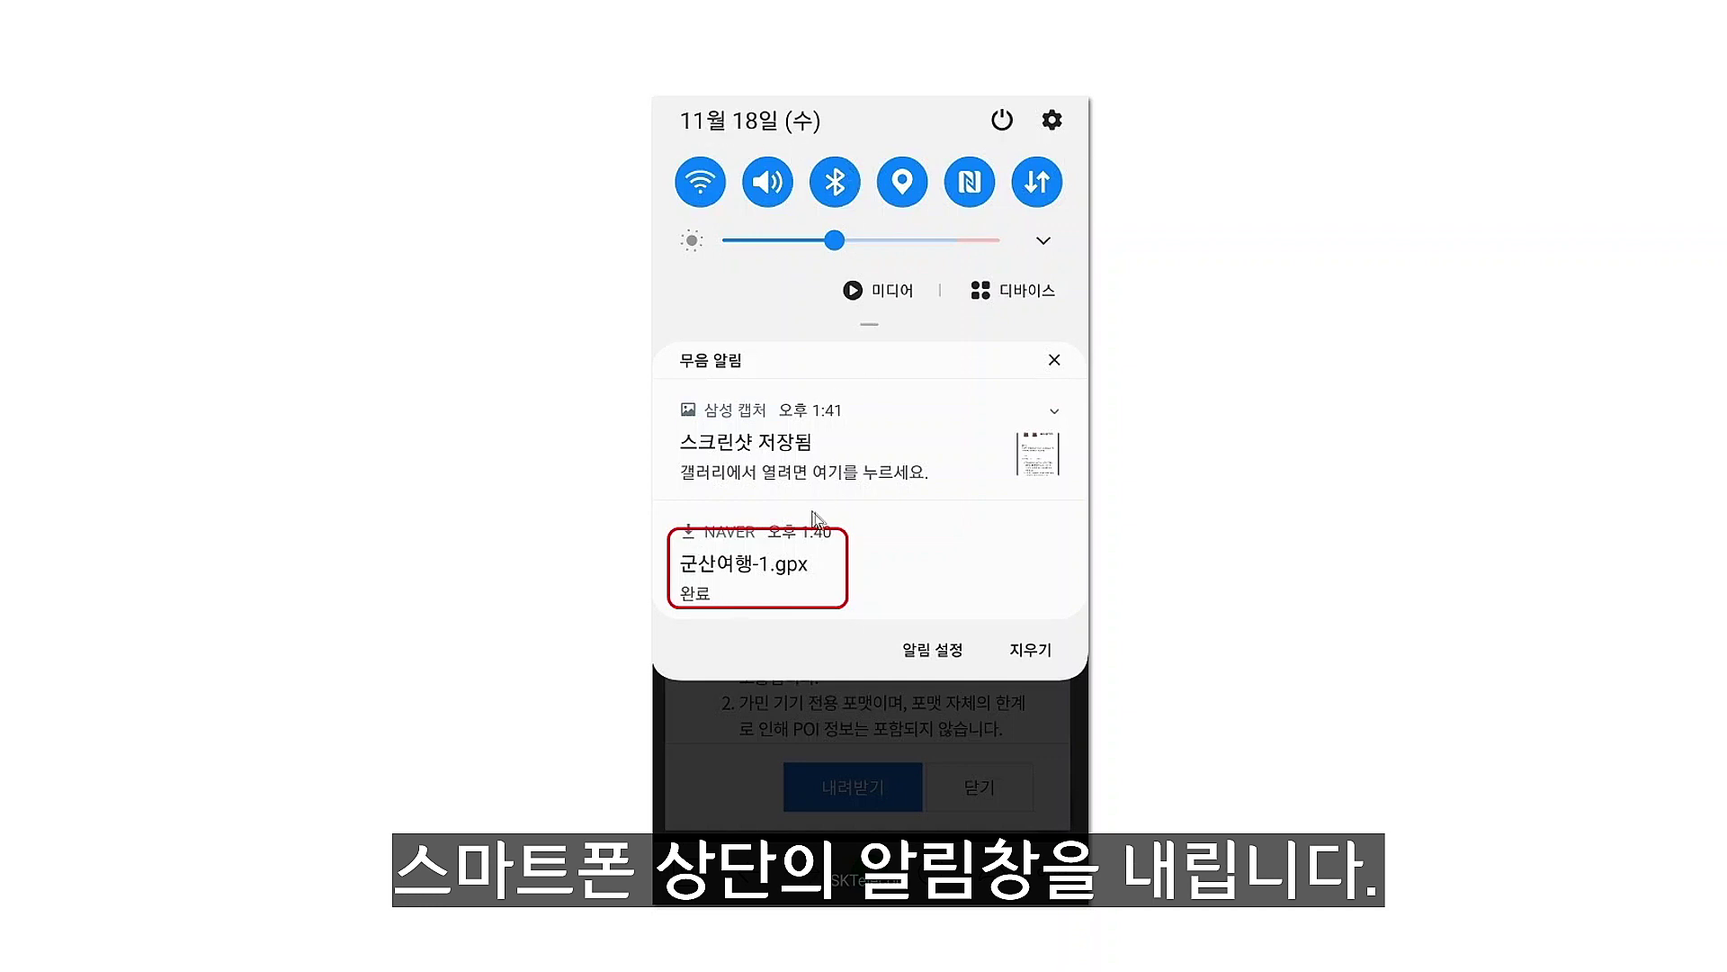
left_click(782, 573)
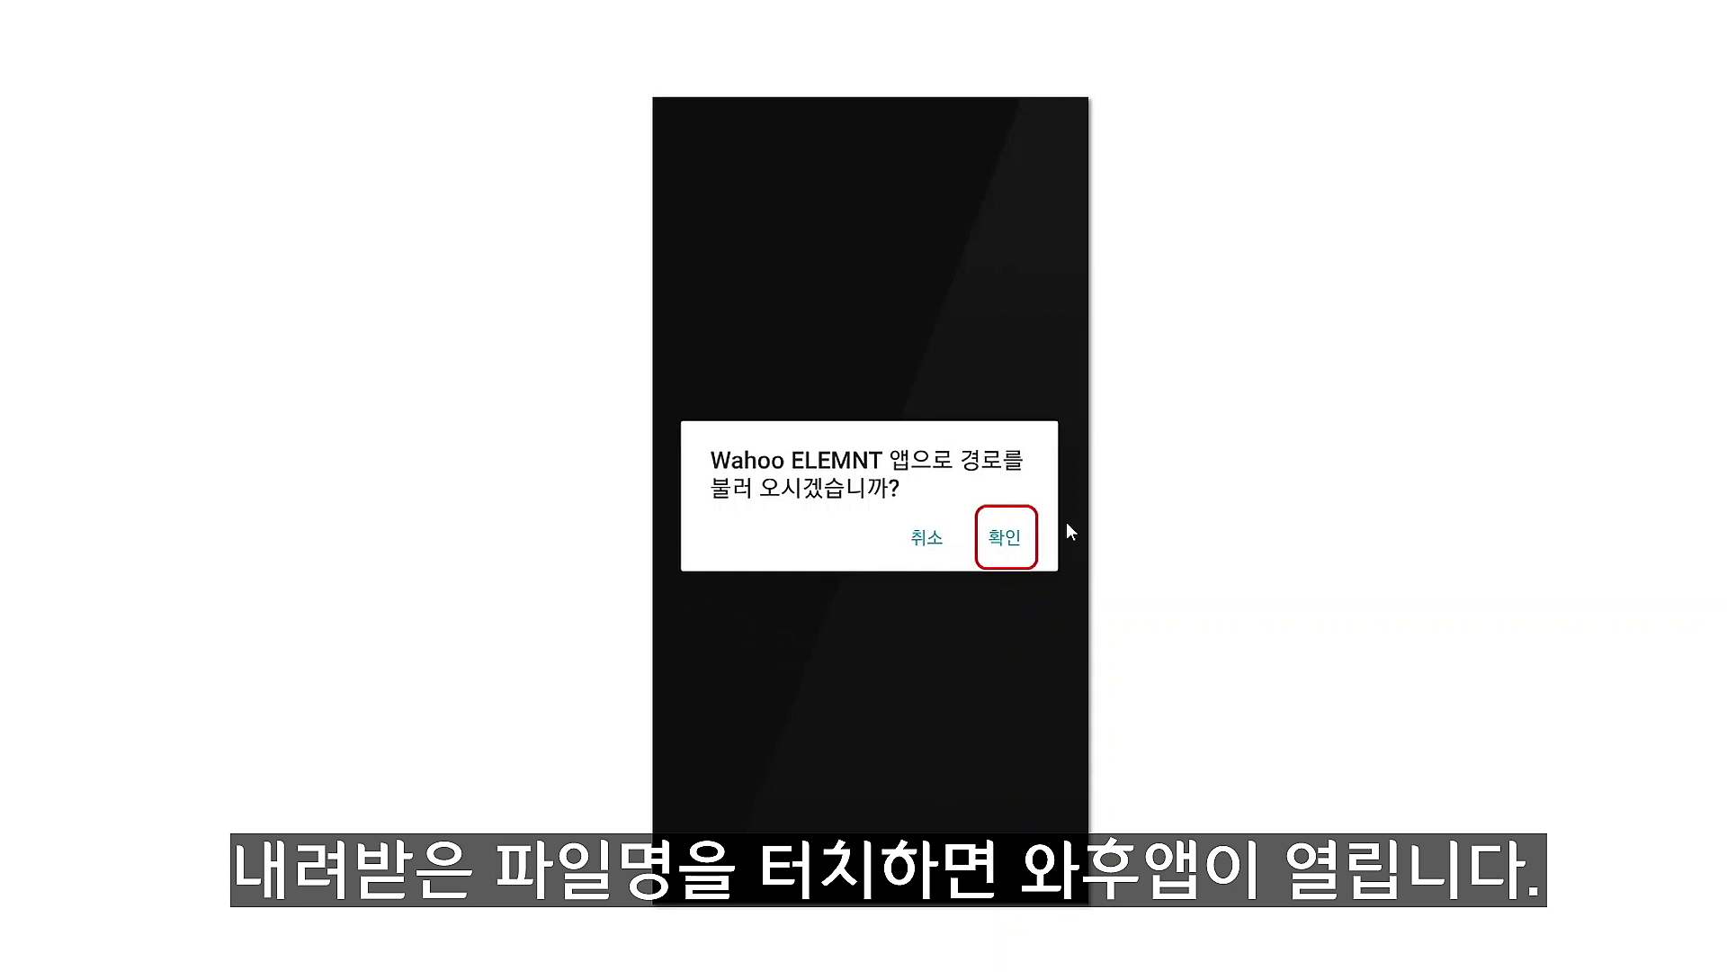
left_click(1006, 537)
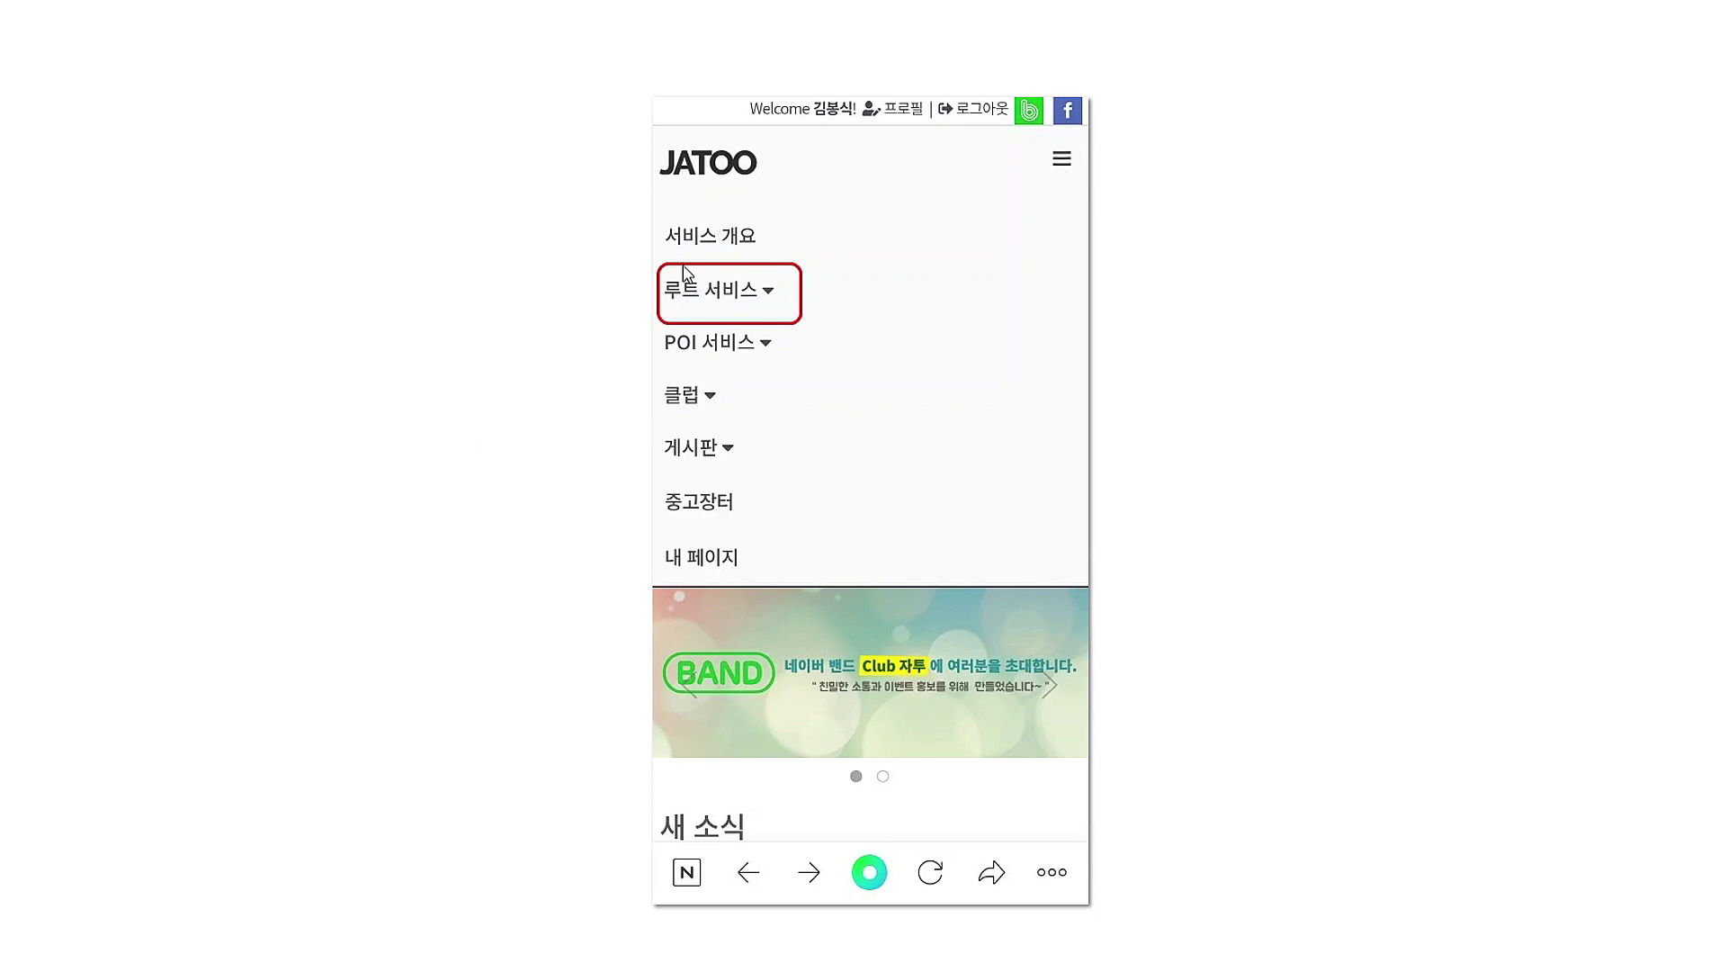
Open the route planner (루트 플랜) on the mobile JATOO site.
left_click(771, 295)
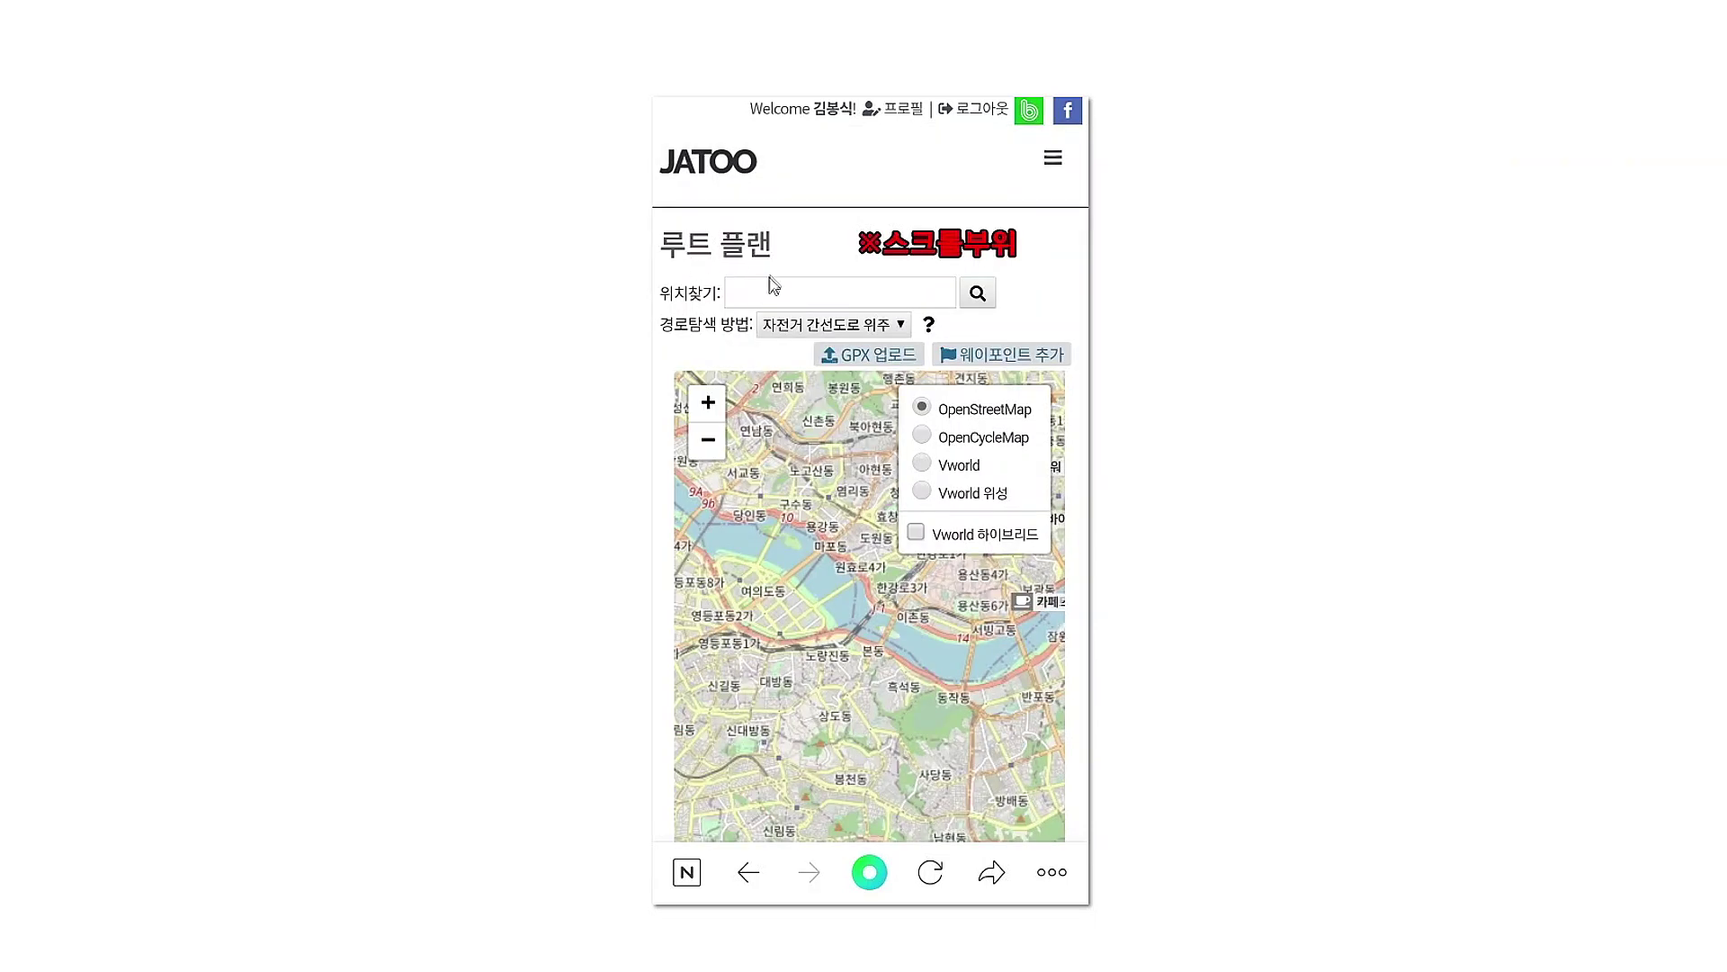